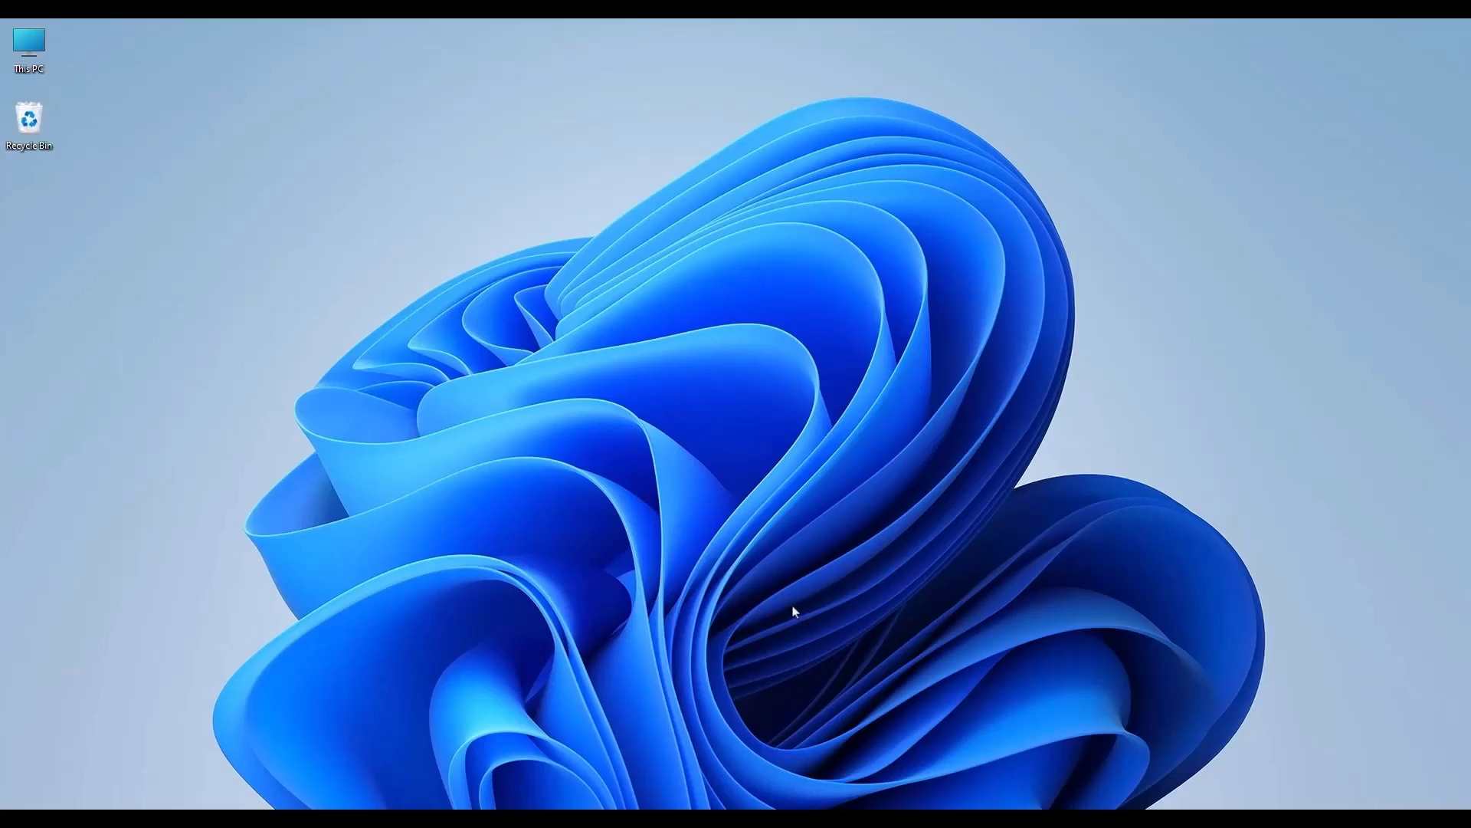
# Open 'Turn Windows features on or off' from Start search and maximize the Windows Features window.
pyautogui.press('super')
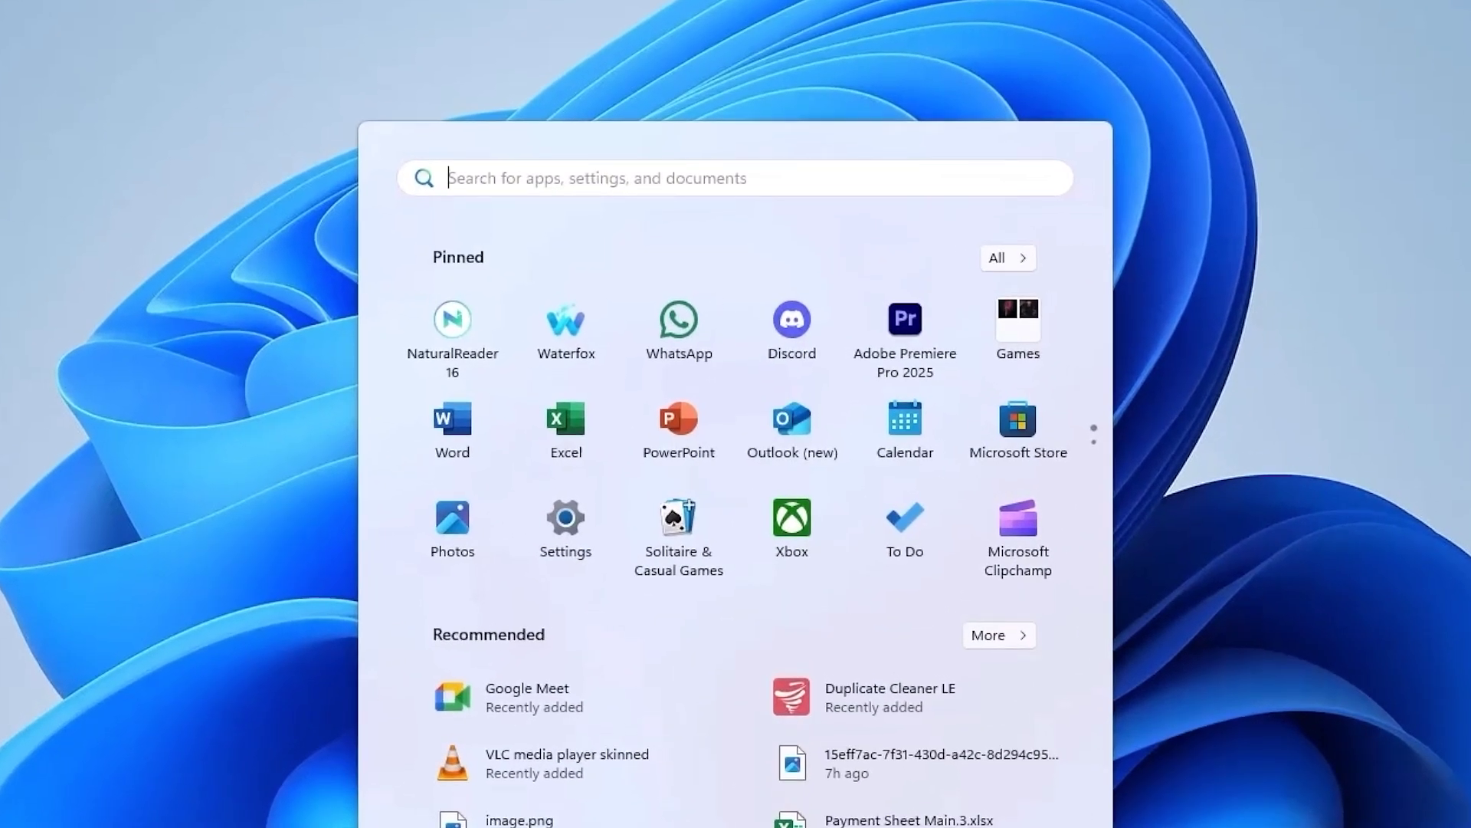
pyautogui.write('t')
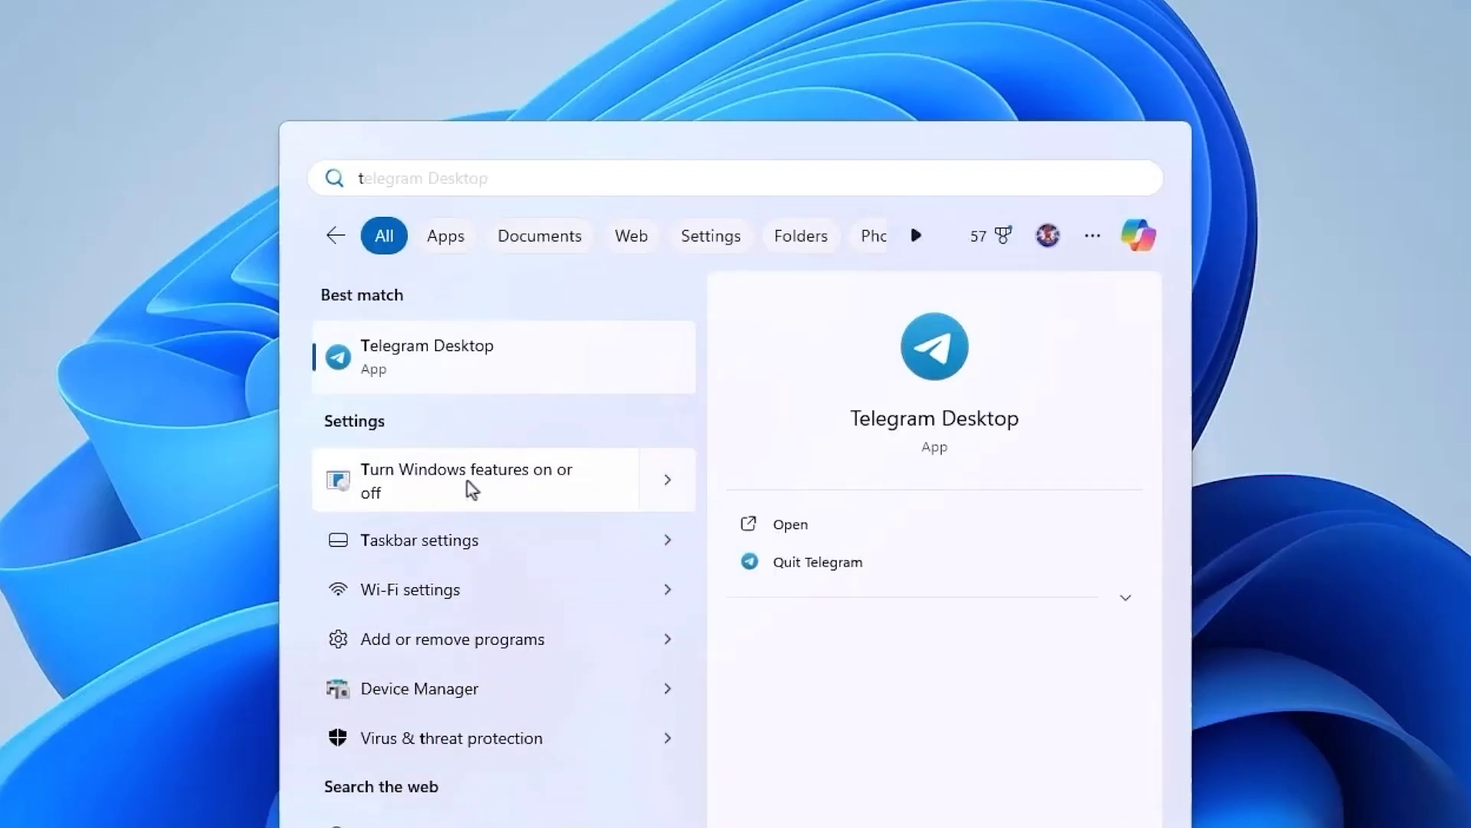
pyautogui.click(471, 490)
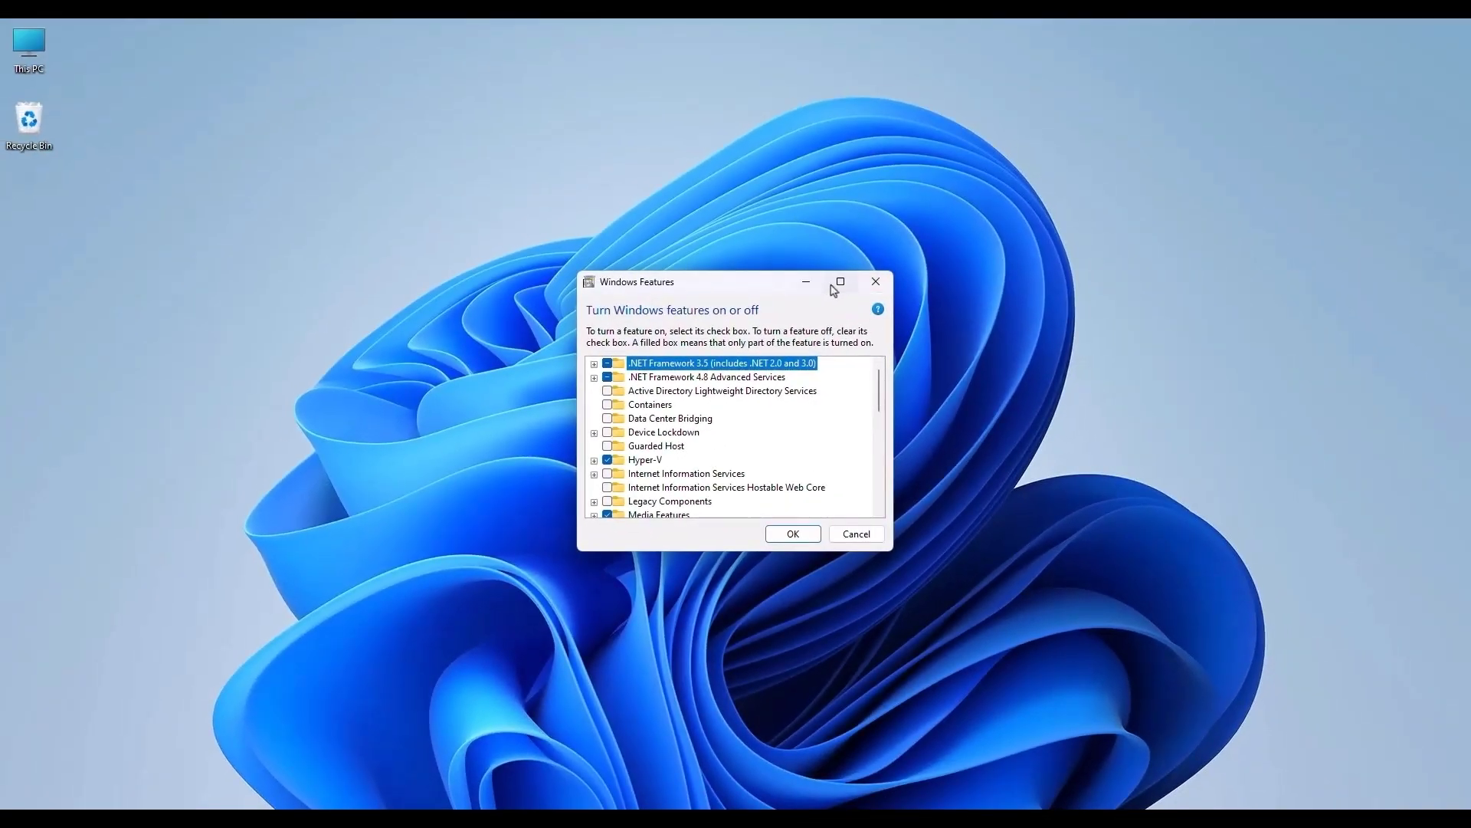
pyautogui.click(835, 287)
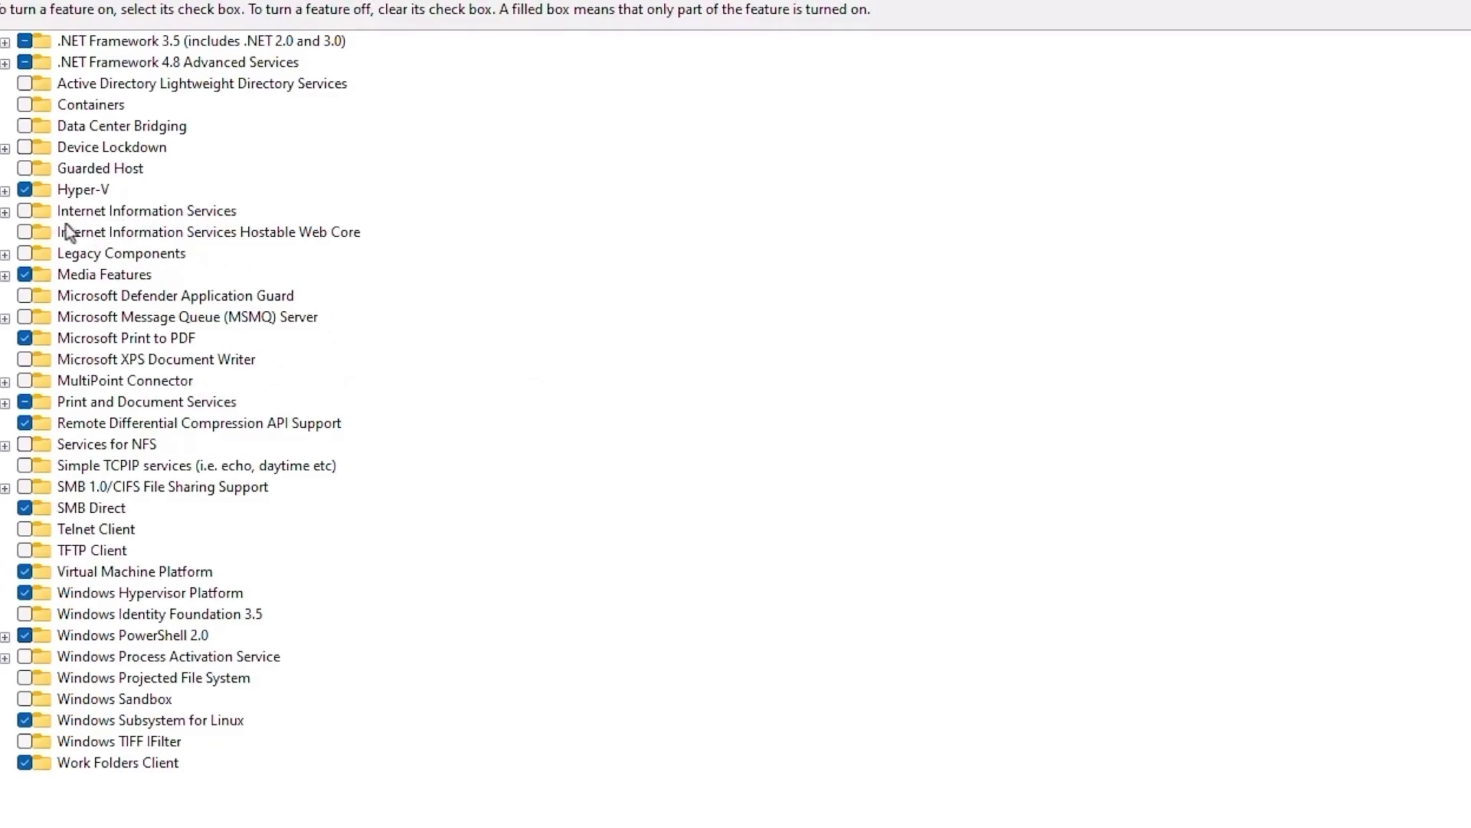
# Under Internet Information Services > FTP Server, tick FTP Service and FTP Extensibility.
pyautogui.click(6, 212)
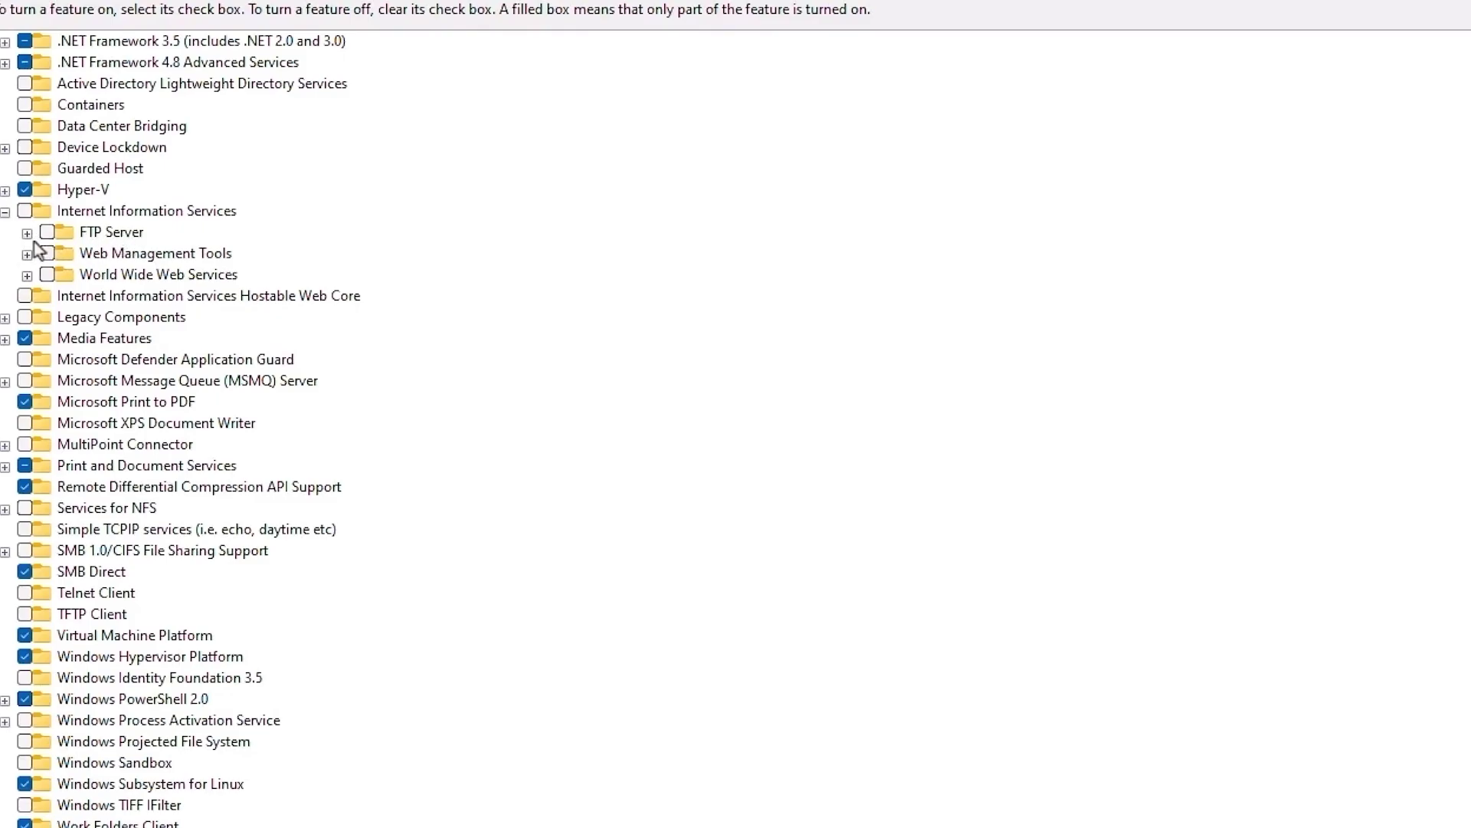
pyautogui.click(27, 233)
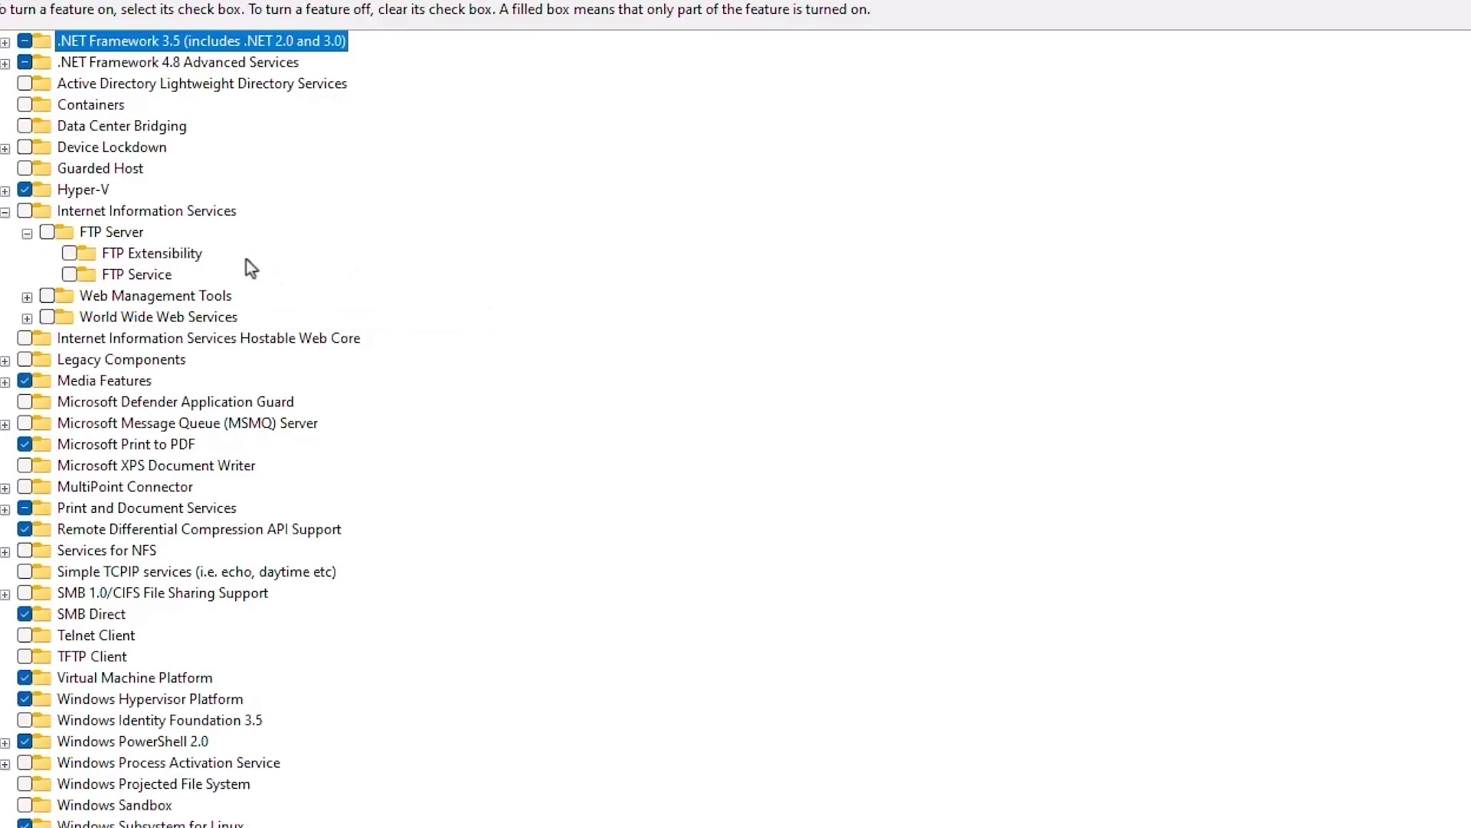
pyautogui.moveTo(135, 259)
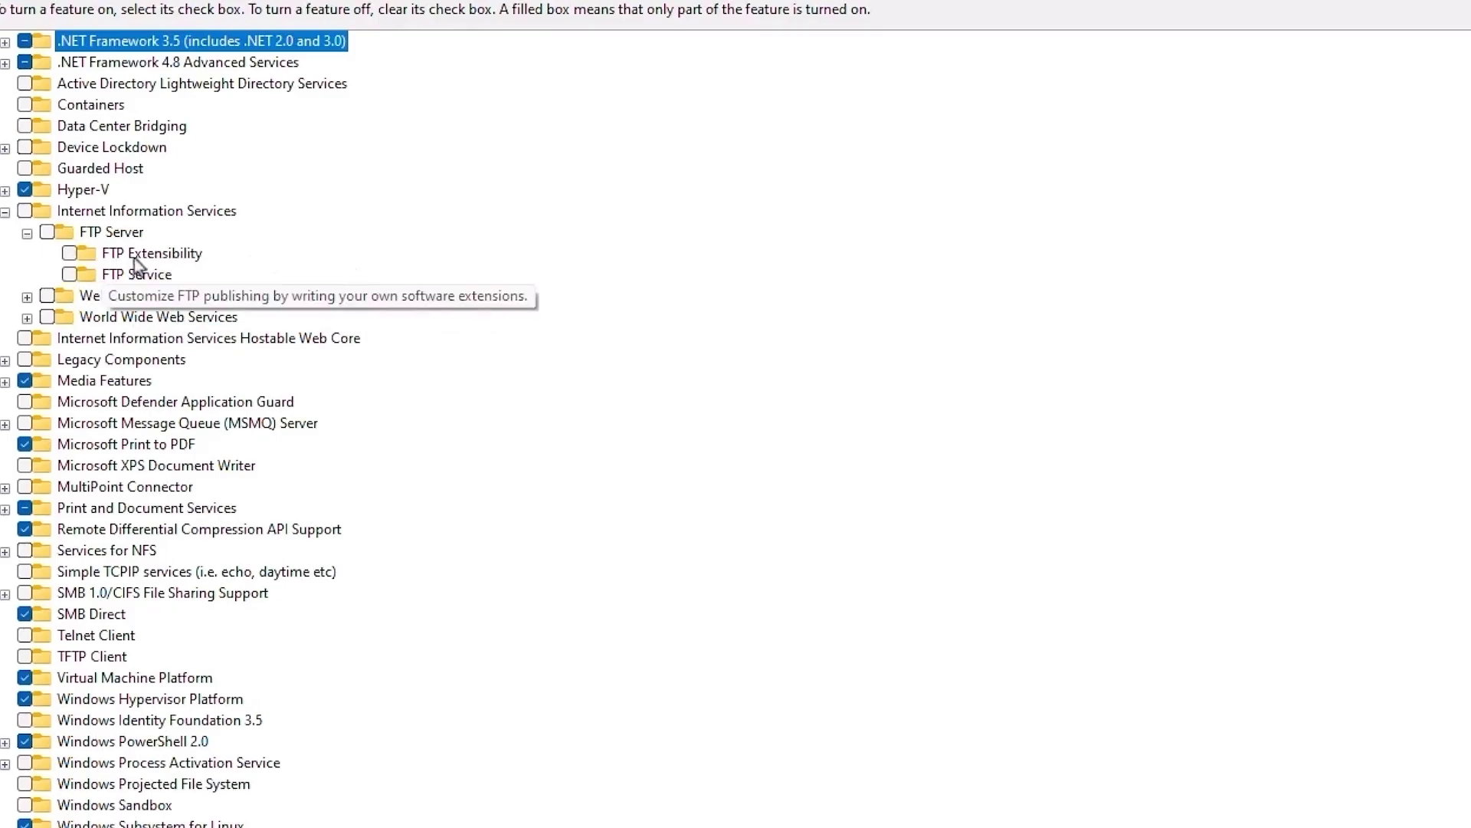
pyautogui.click(69, 254)
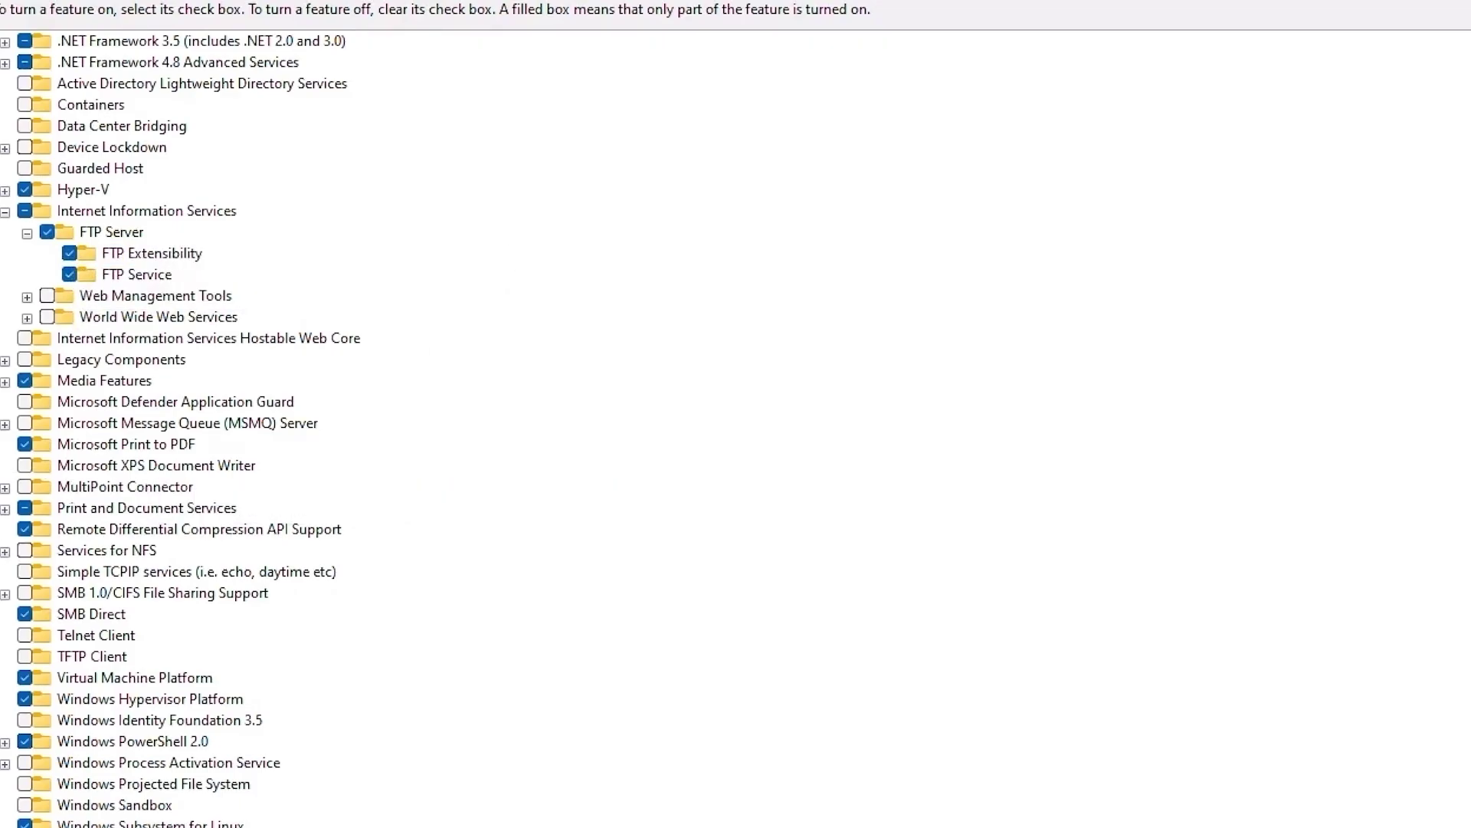
# Tick IIS Management Console under Web Management Tools and apply the feature changes.
pyautogui.click(27, 297)
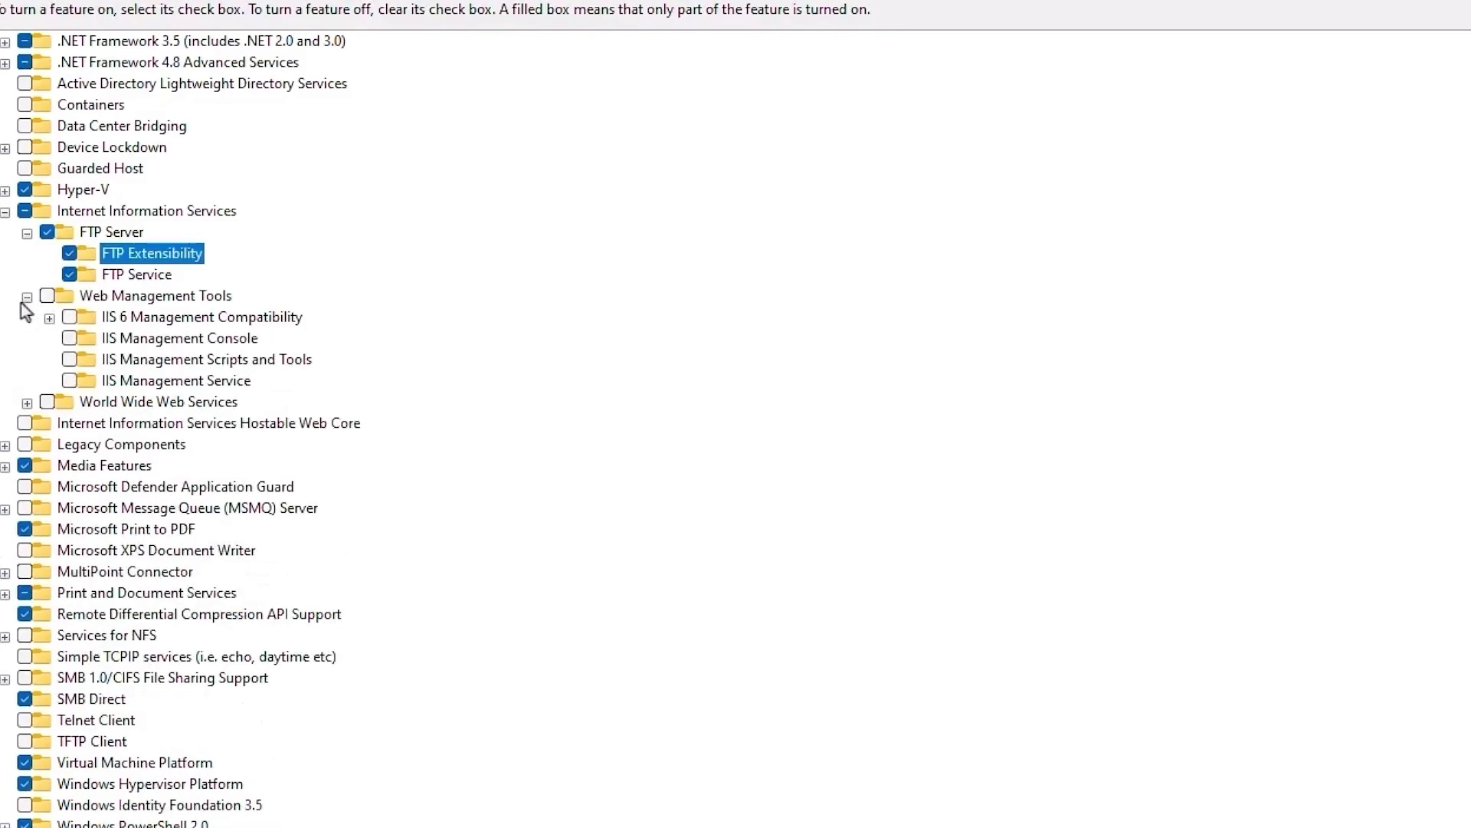
pyautogui.click(48, 299)
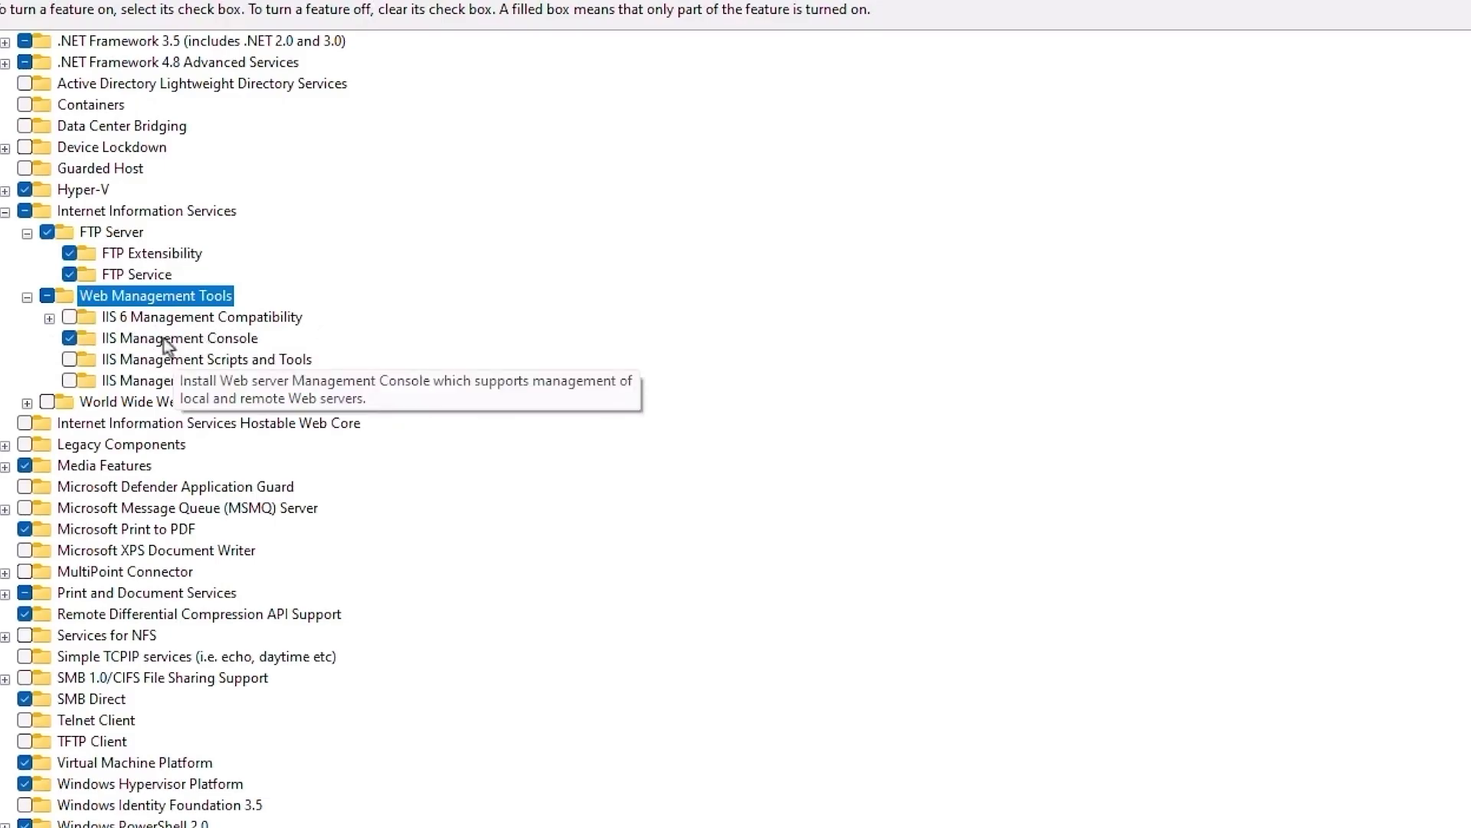
pyautogui.click(70, 338)
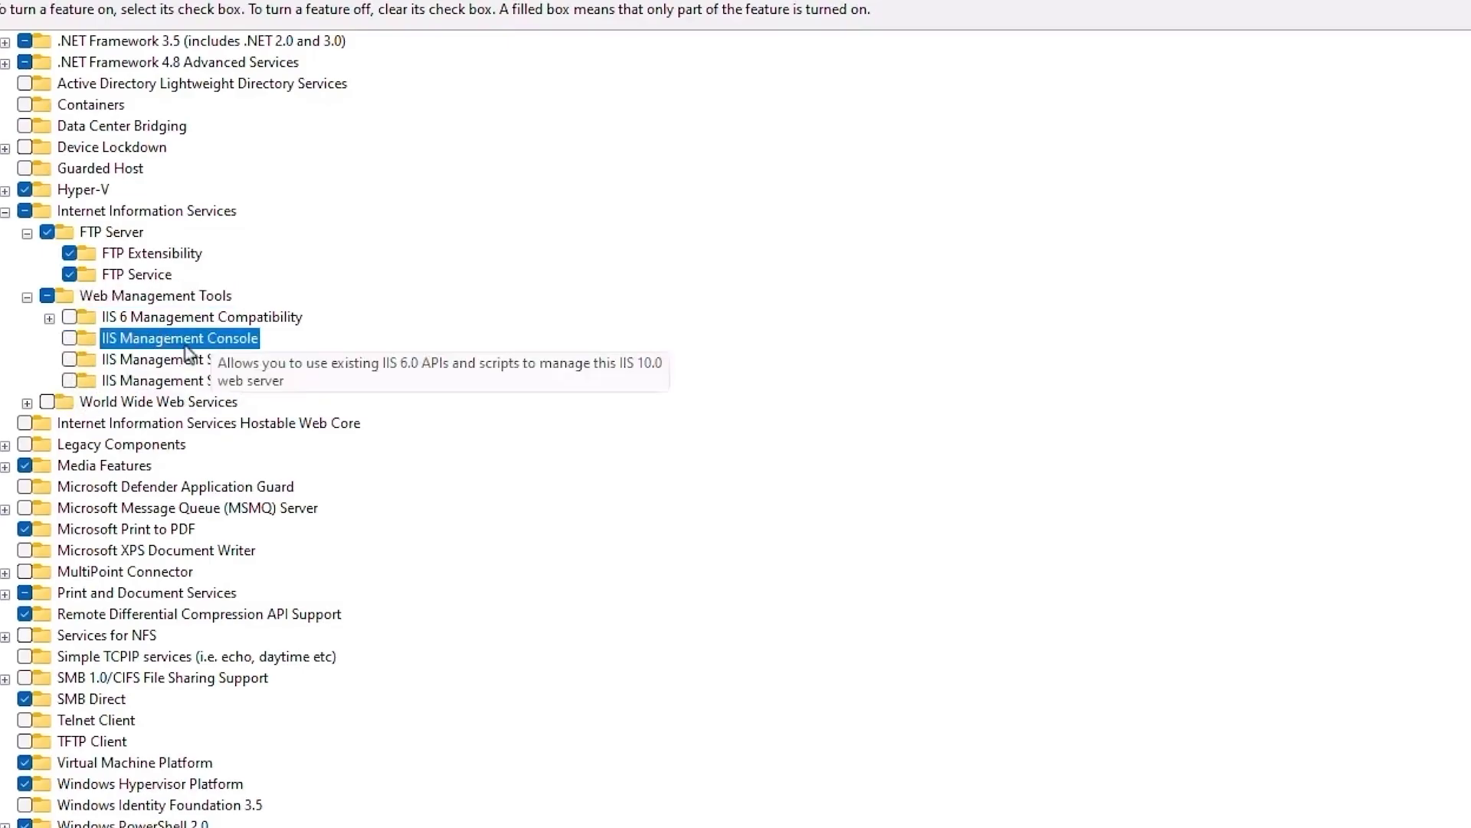
pyautogui.click(69, 338)
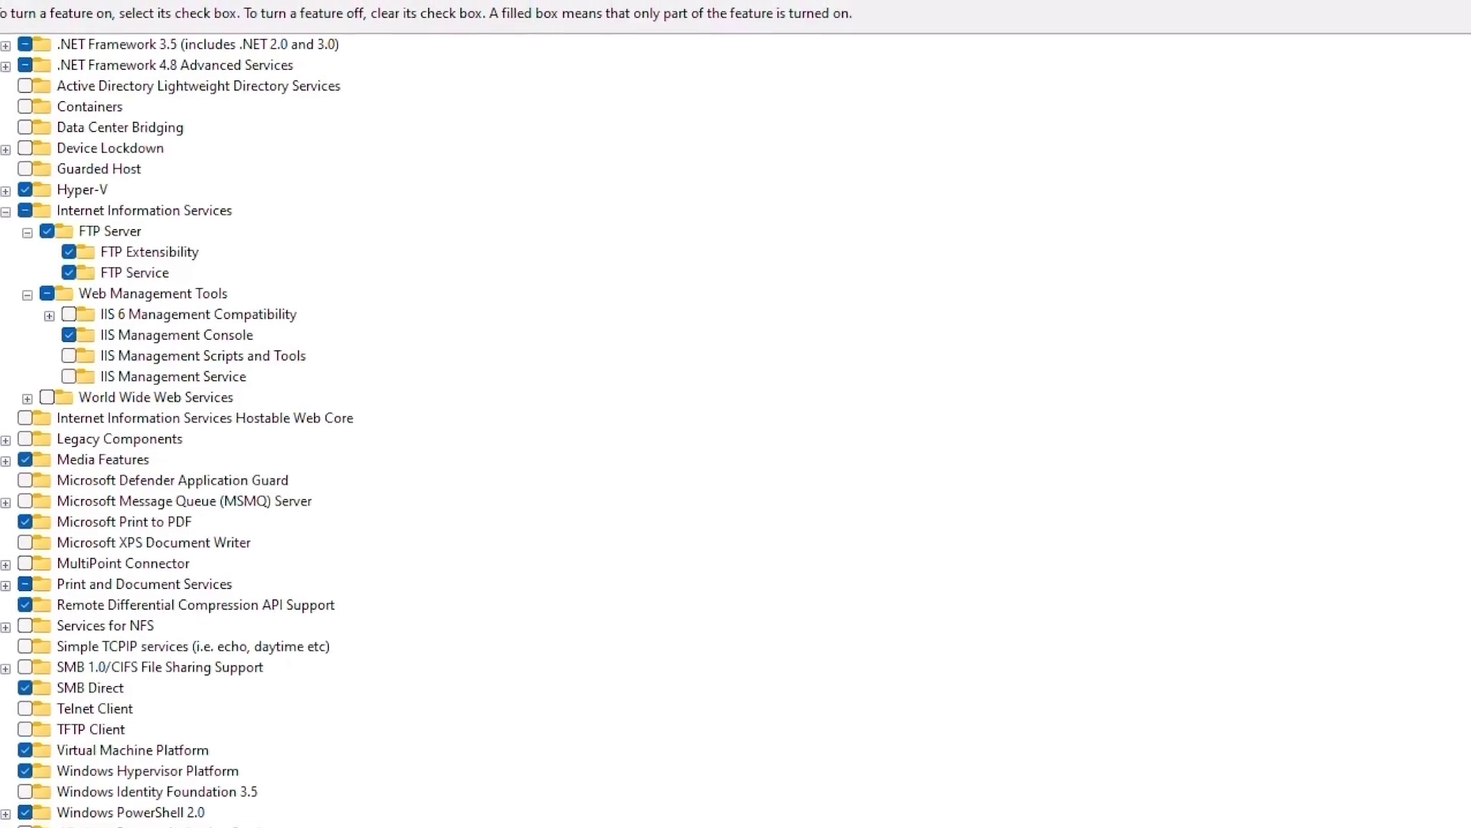
pyautogui.click(1371, 792)
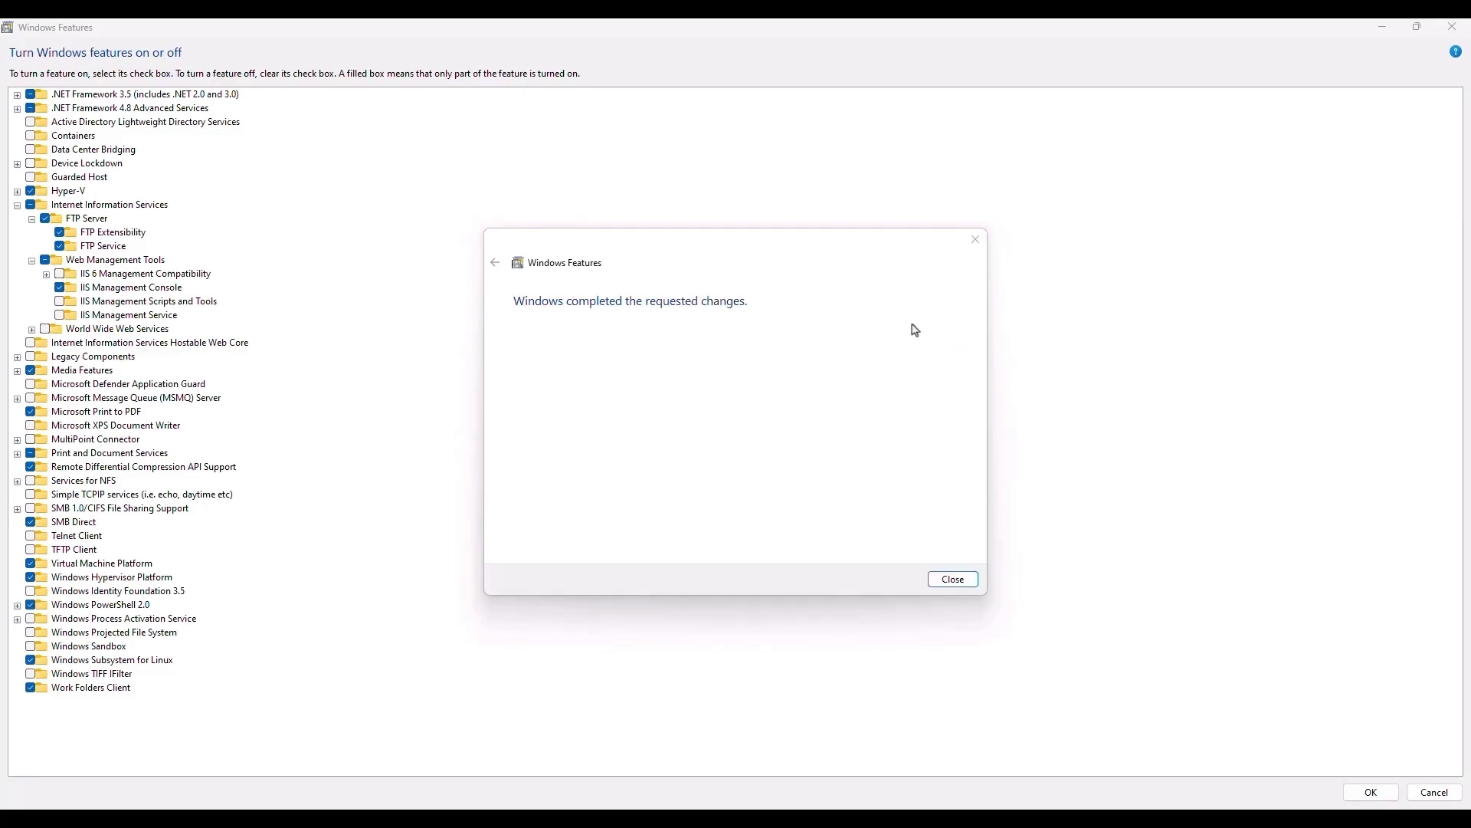
# Close Windows Features once the requested changes have completed.
pyautogui.click(953, 580)
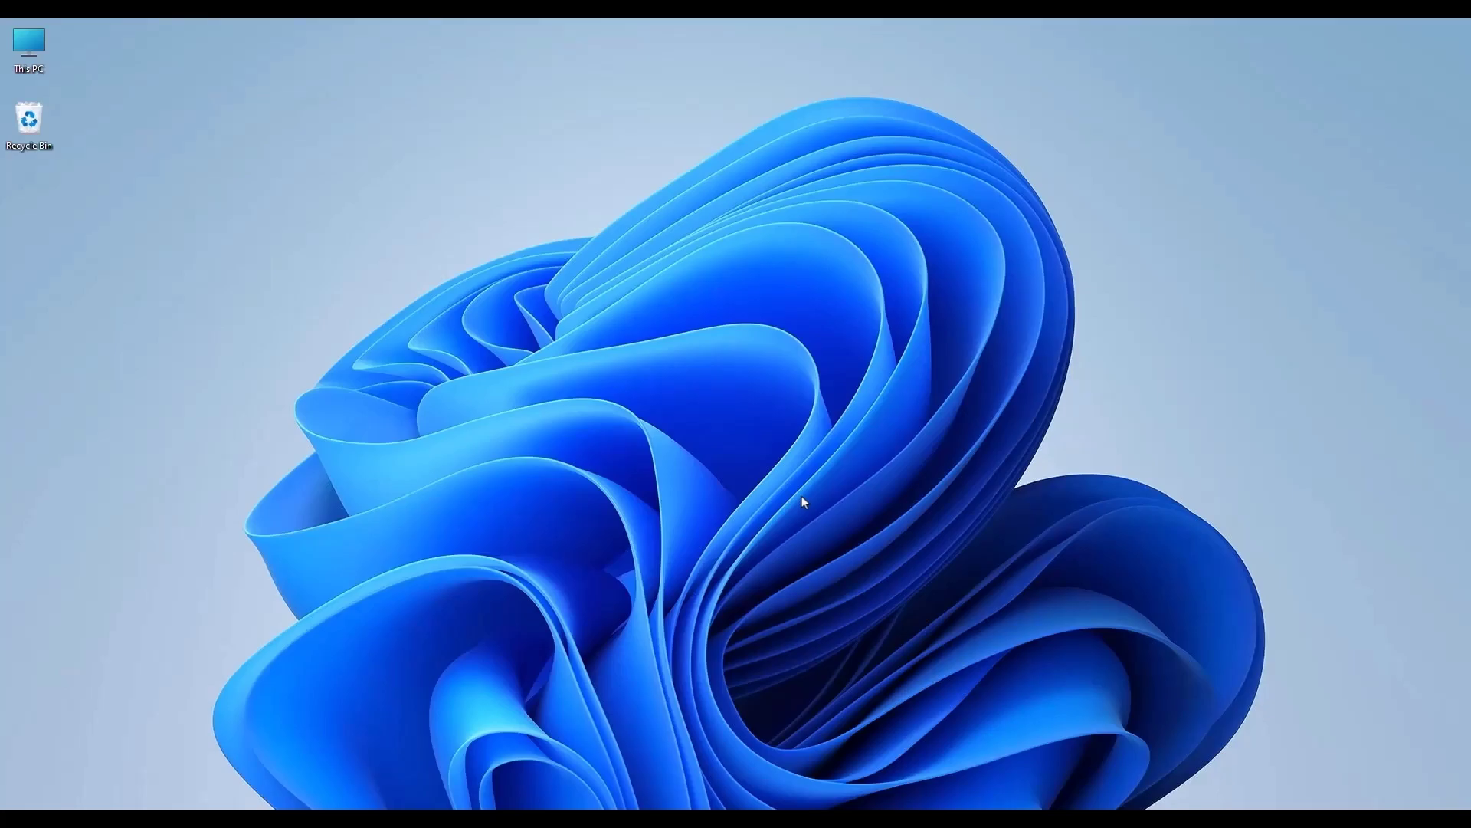
pyautogui.press('super')
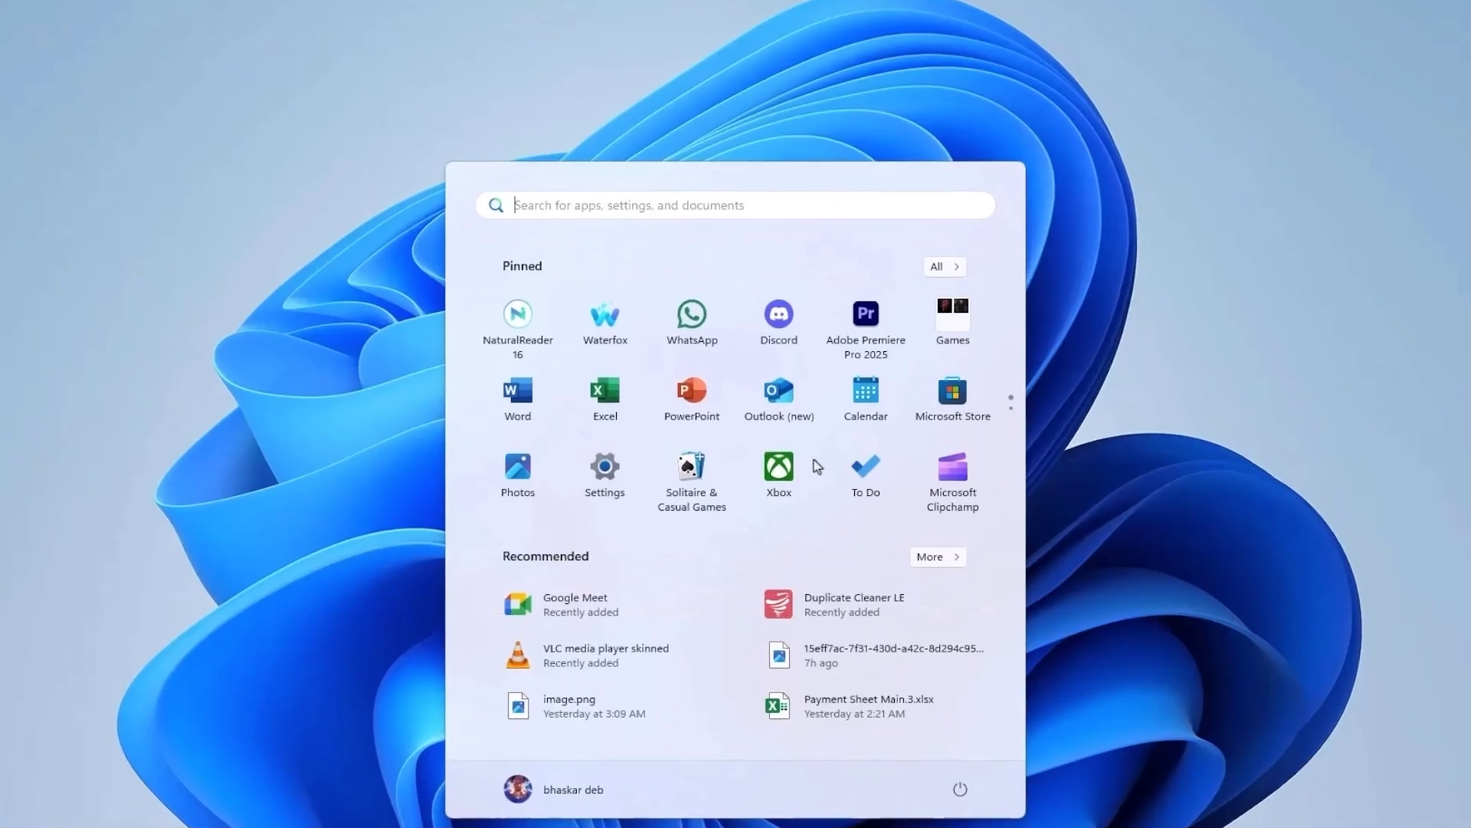
# Launch IIS Manager via the 'ii' search, reposition it, and bring up the MAX server's options.
pyautogui.write('ii')
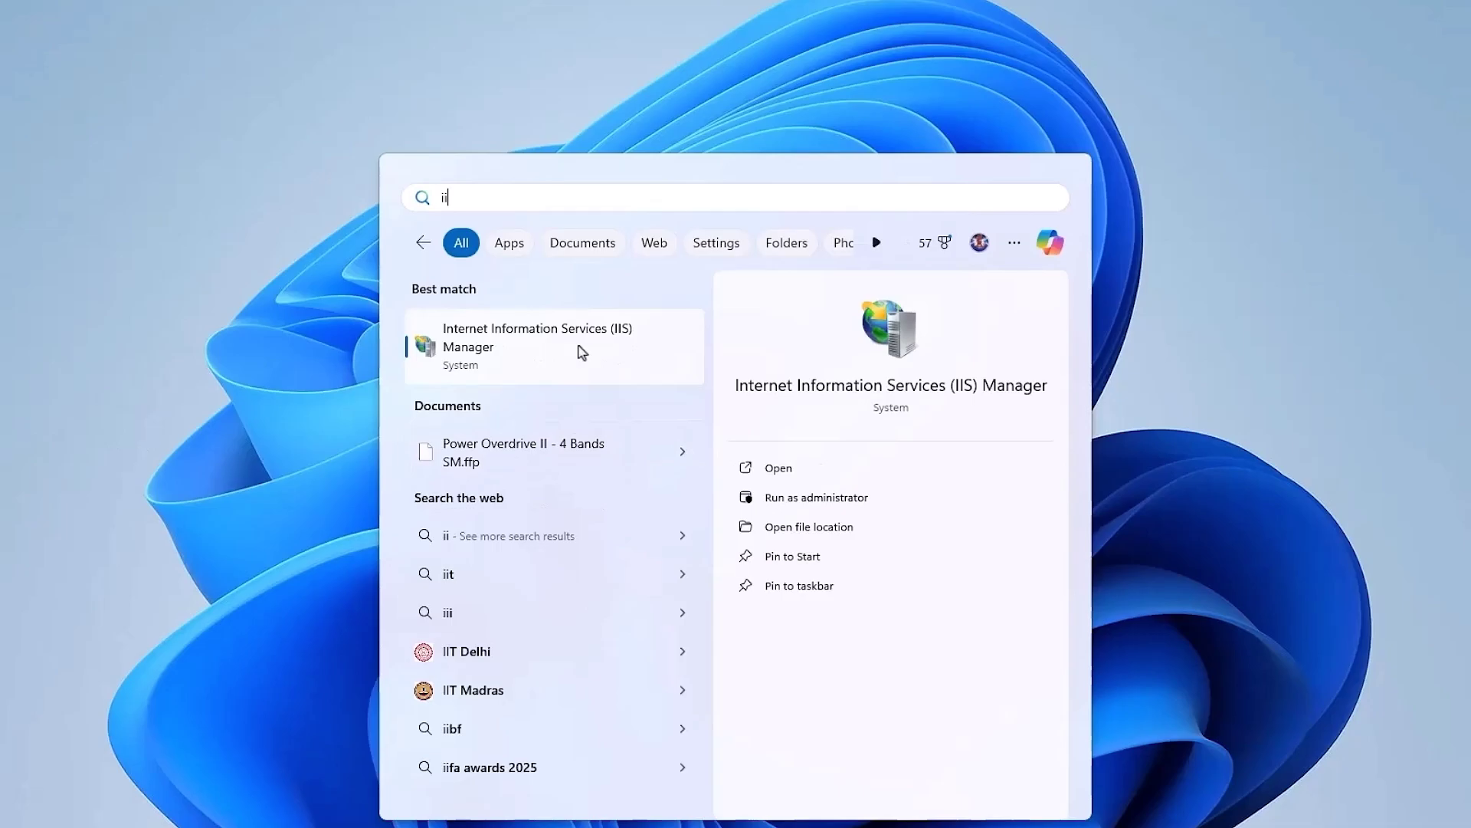
pyautogui.click(577, 347)
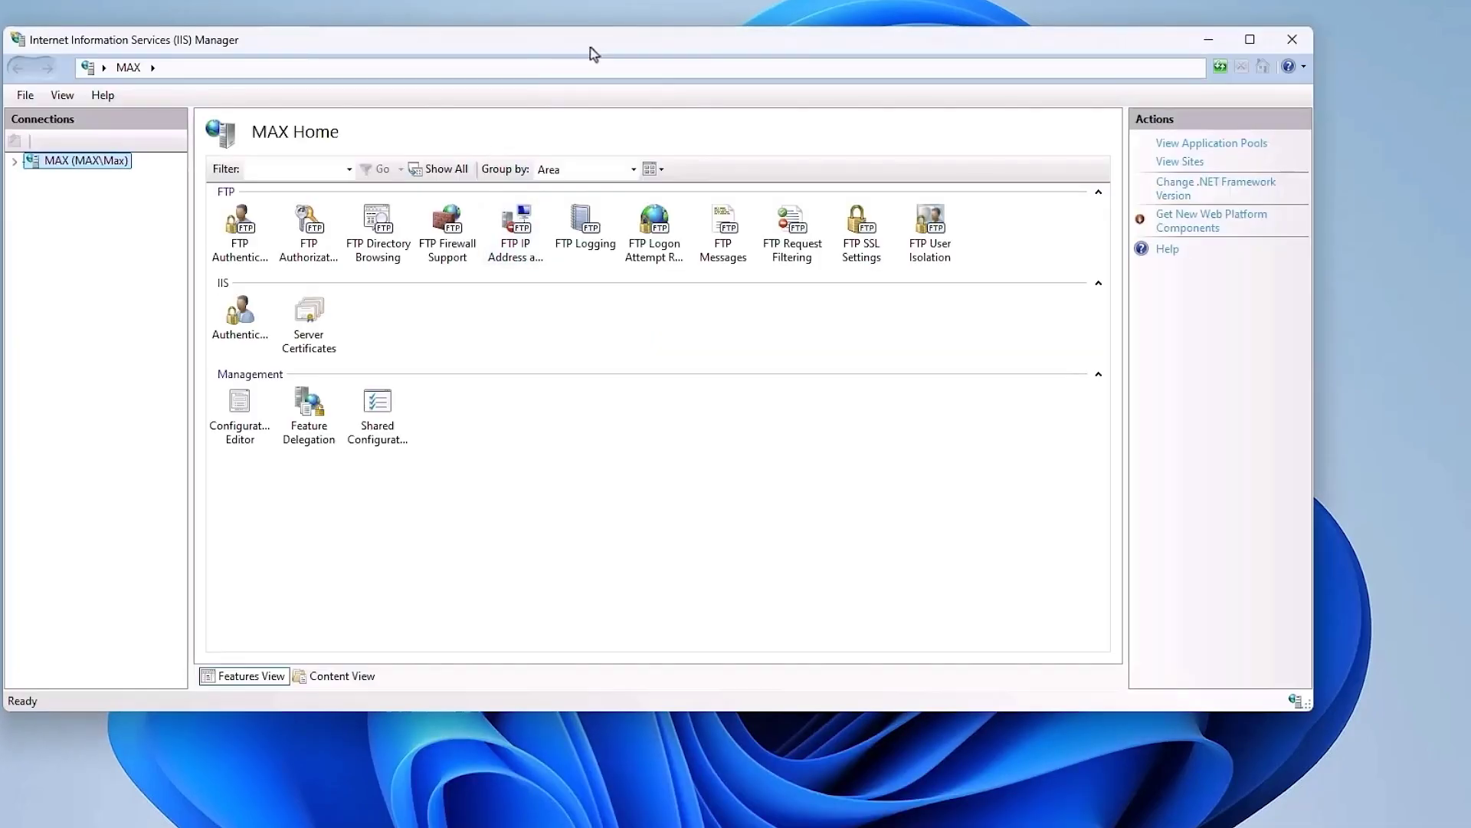
pyautogui.moveTo(591, 46); pyautogui.dragTo(709, 66)
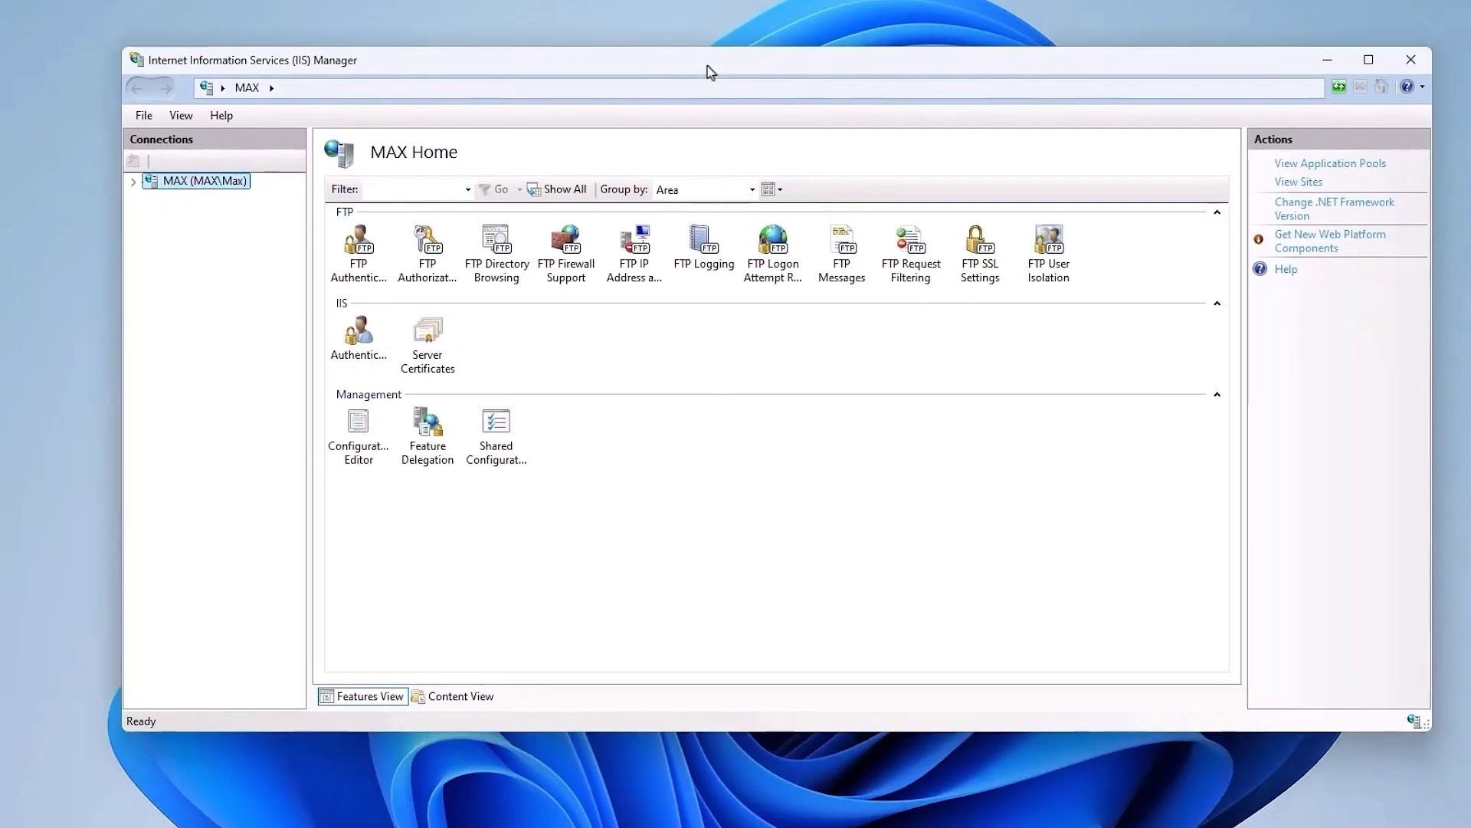
pyautogui.click(1040, 23)
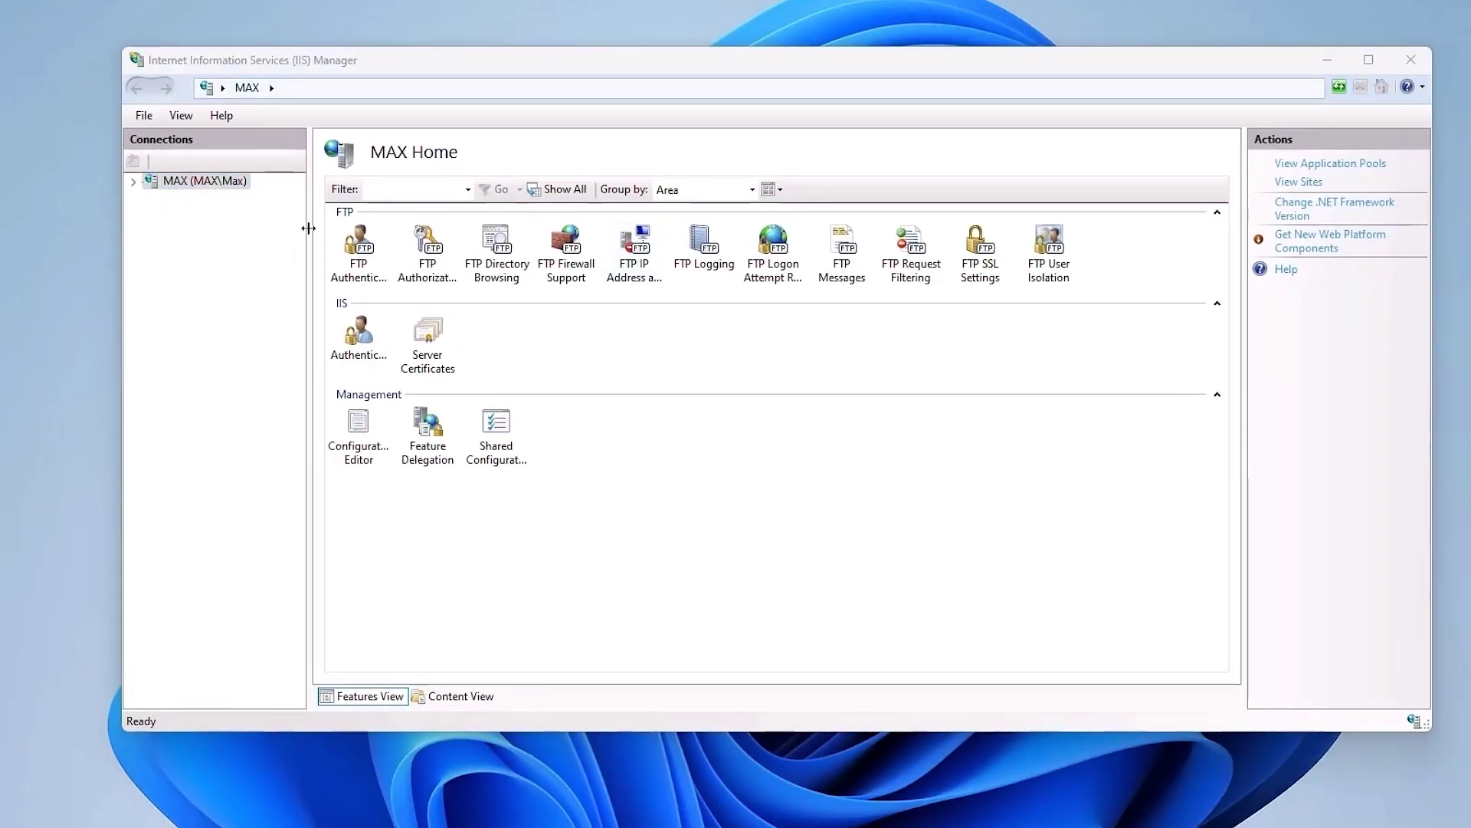
pyautogui.rightClick(206, 182)
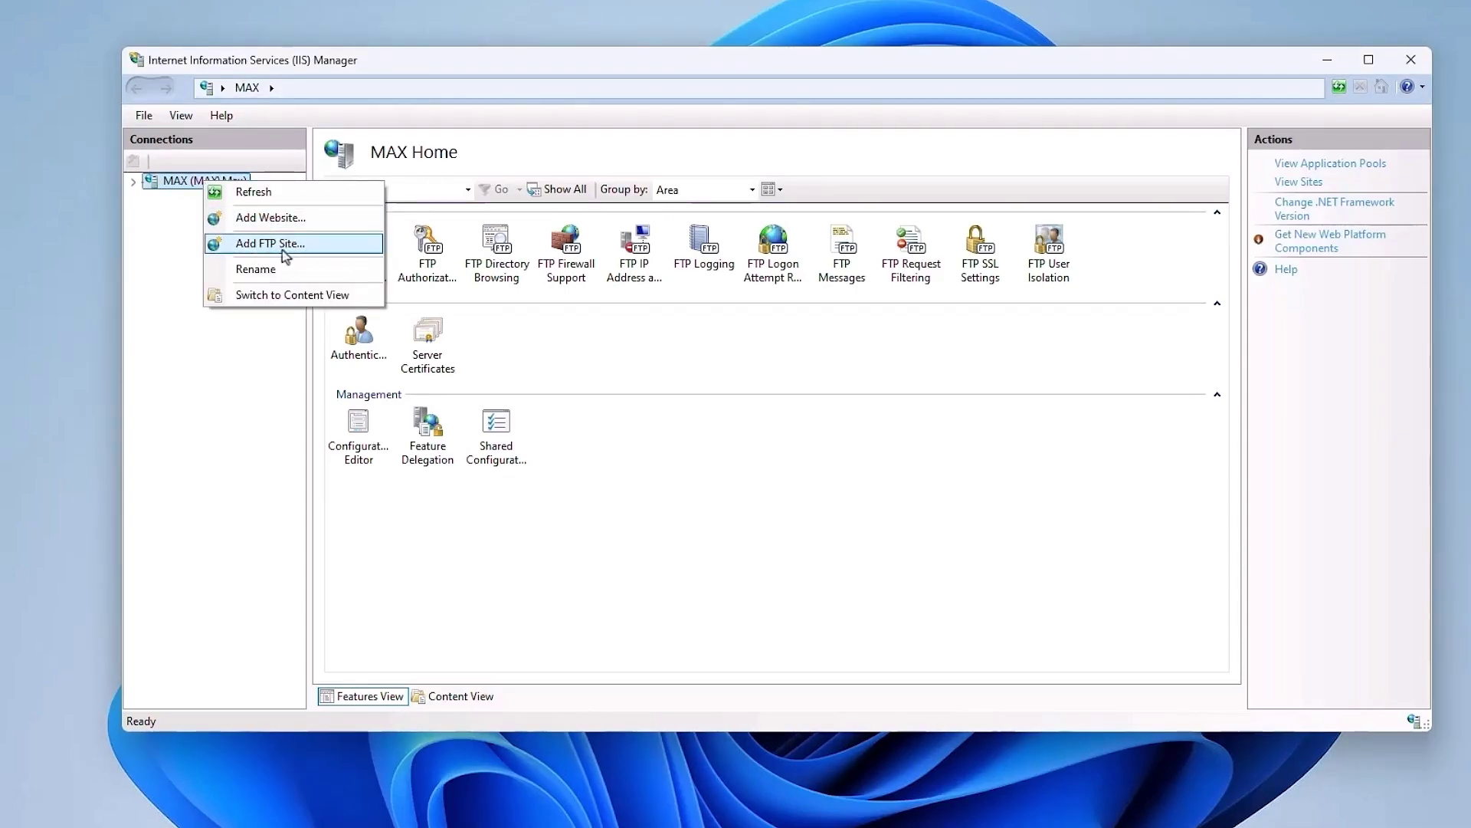
# Start adding an FTP site named Test and browse for its content folder.
pyautogui.click(310, 246)
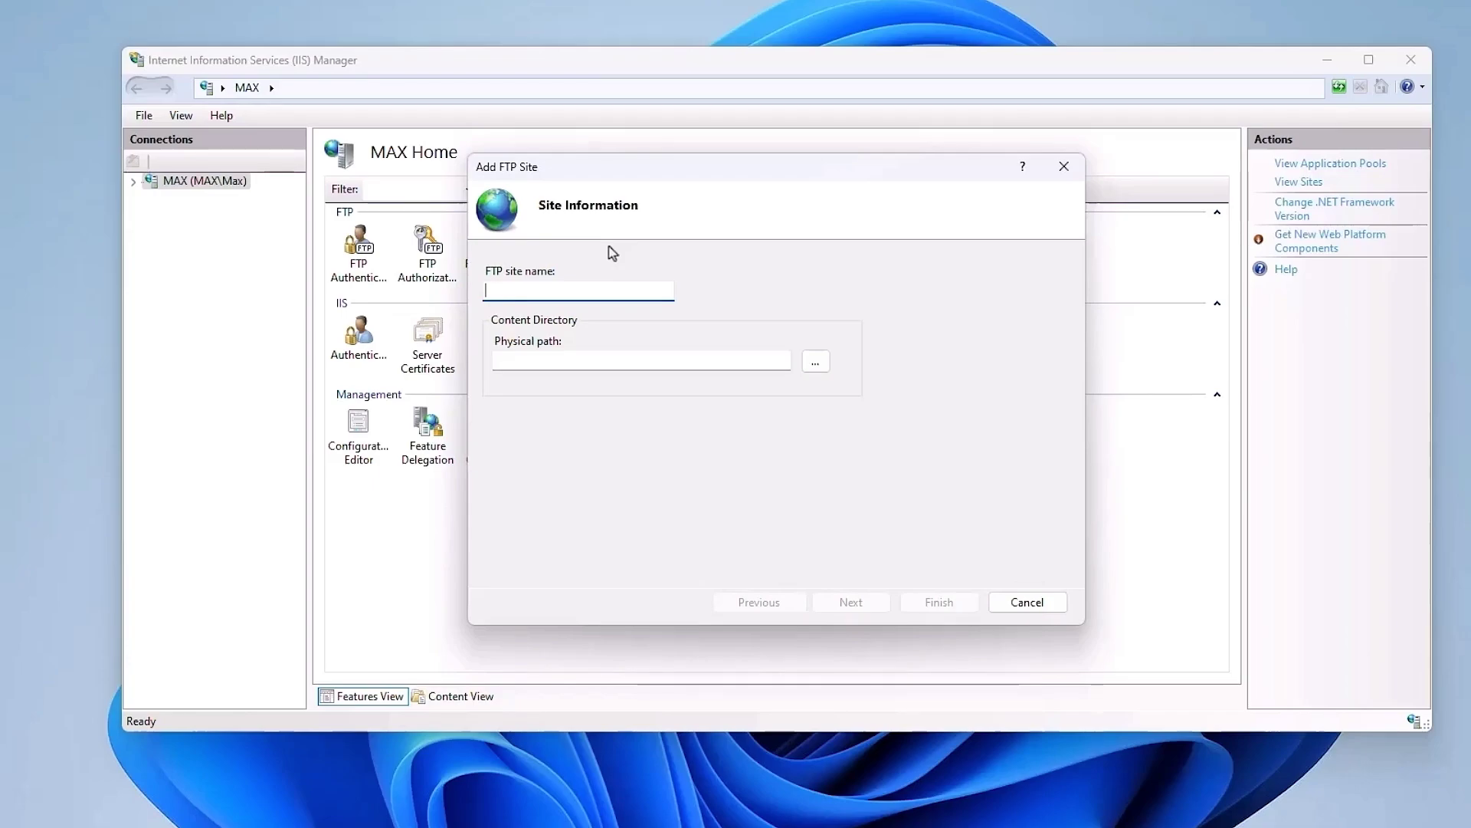
pyautogui.write('Test')
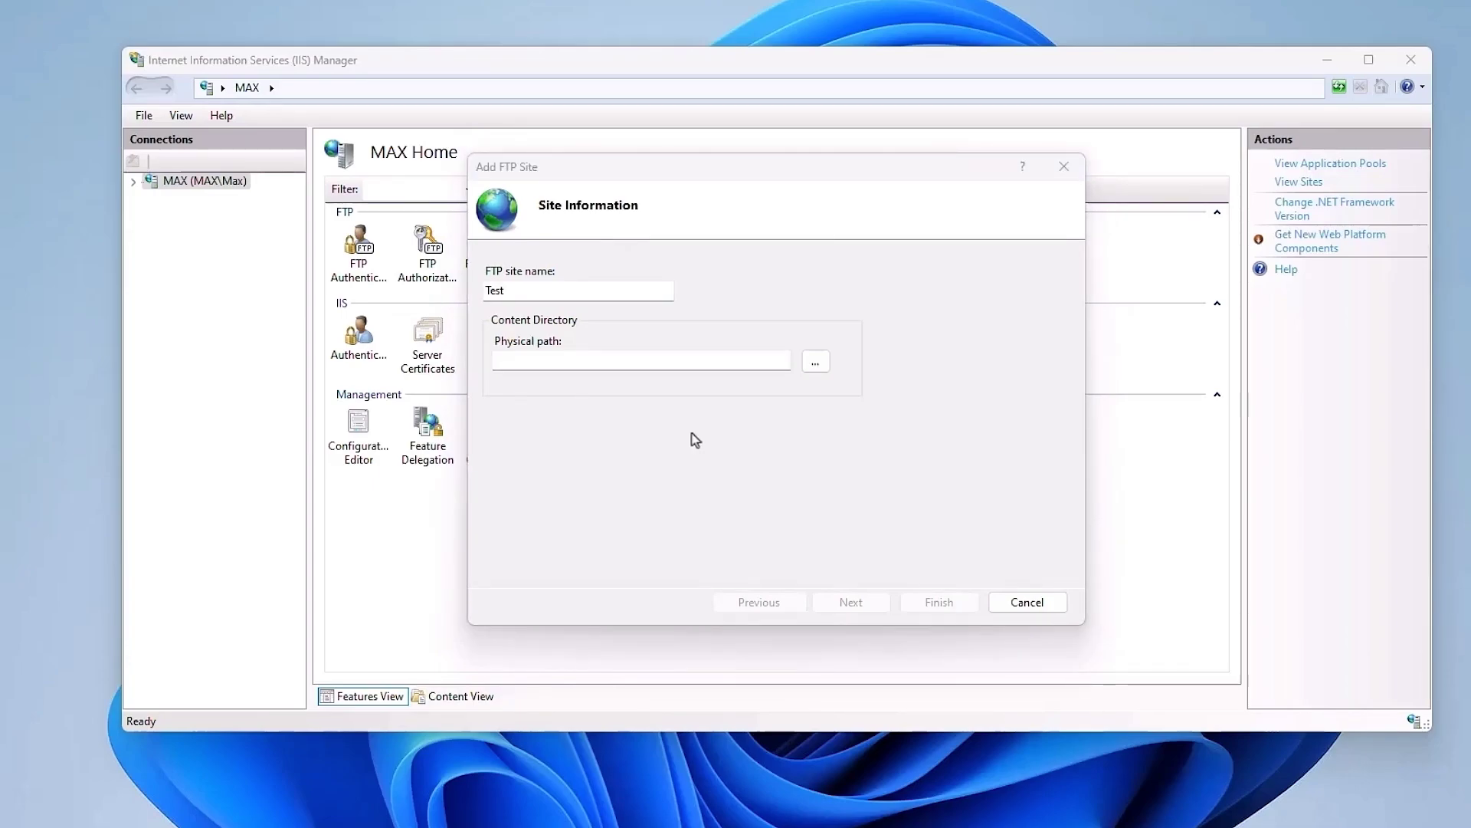
pyautogui.click(816, 361)
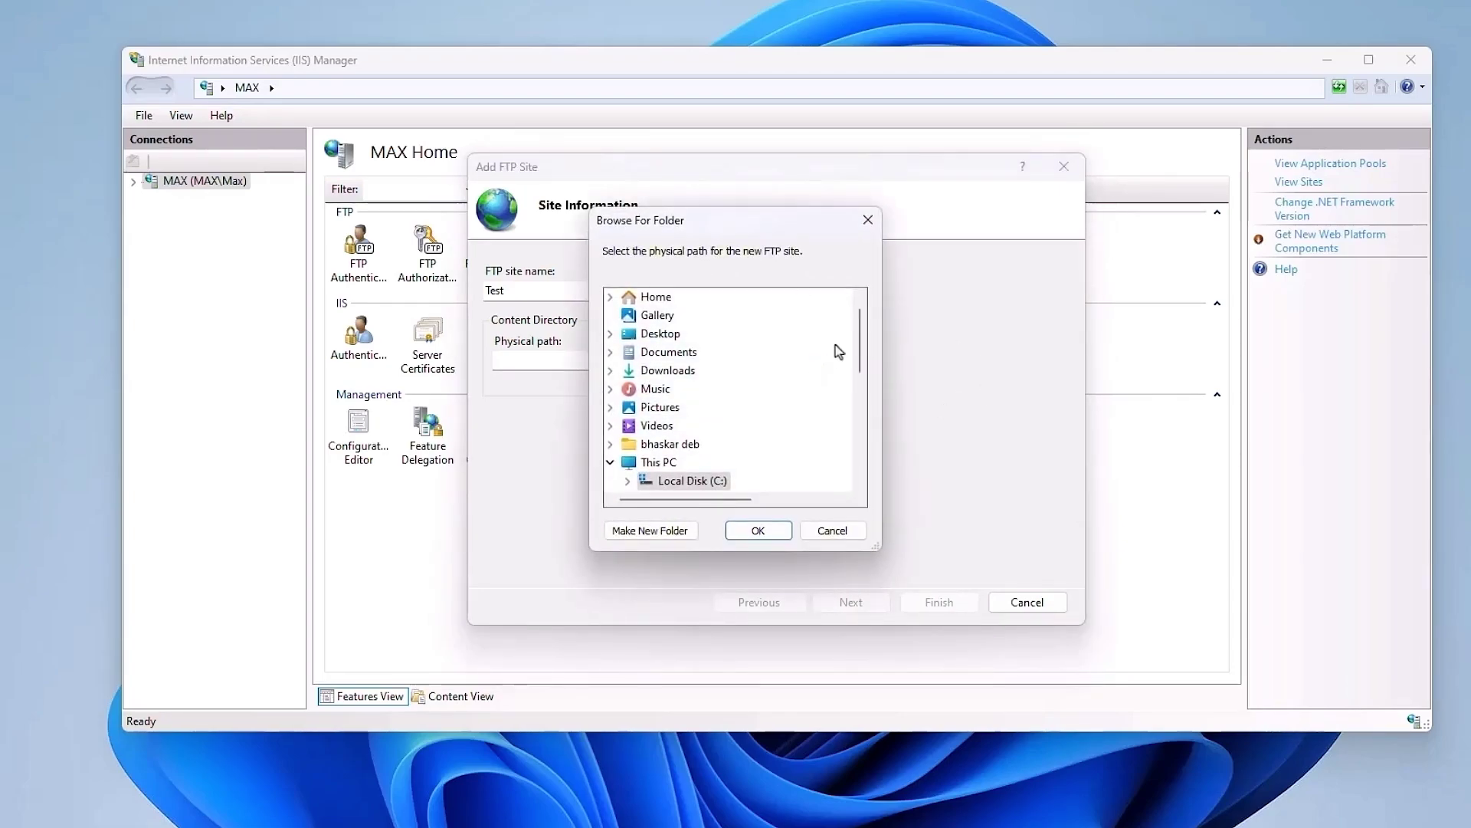
pyautogui.scroll(-4, 839, 351)
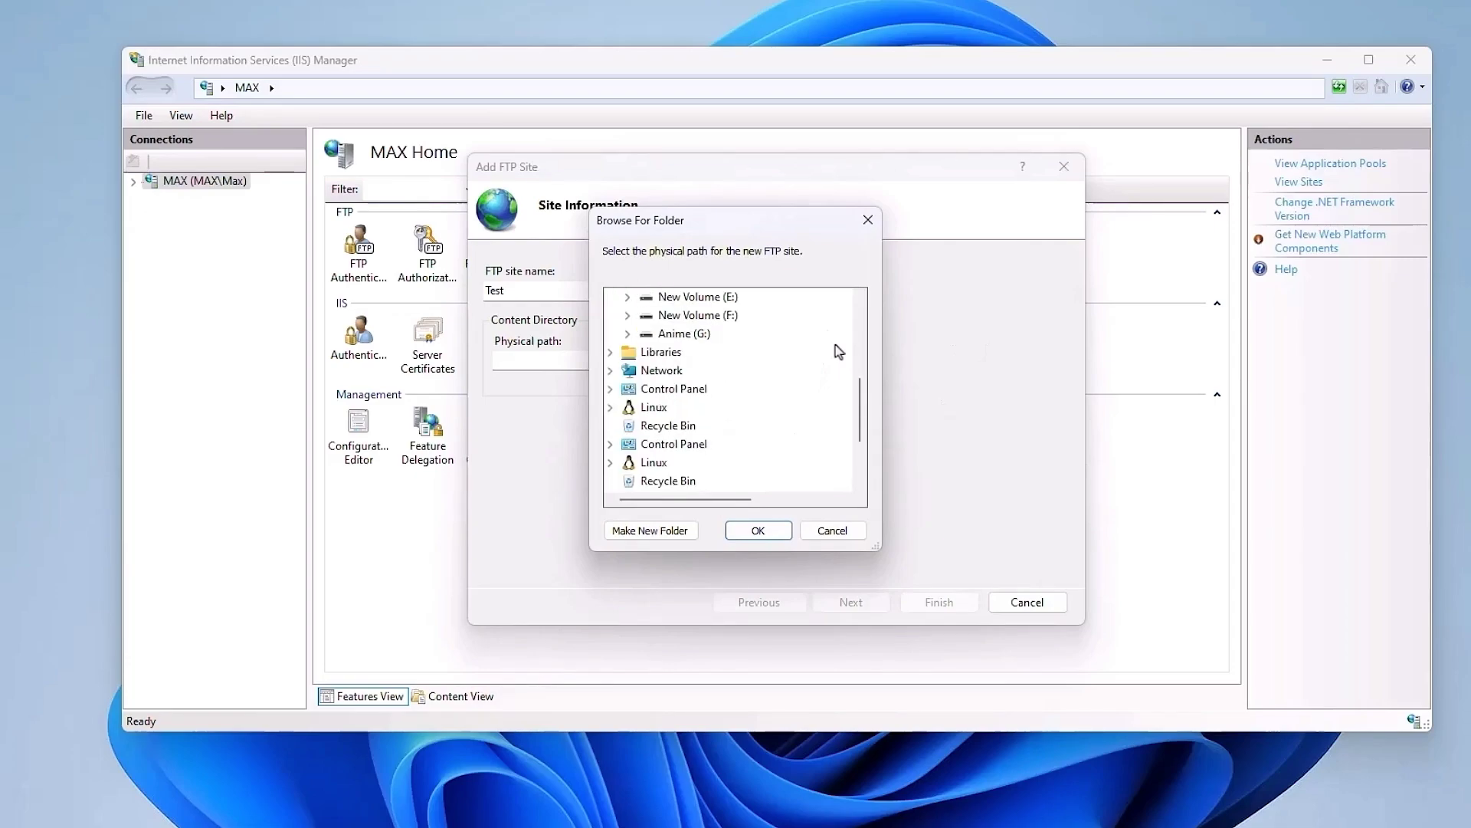
pyautogui.scroll(4, 839, 351)
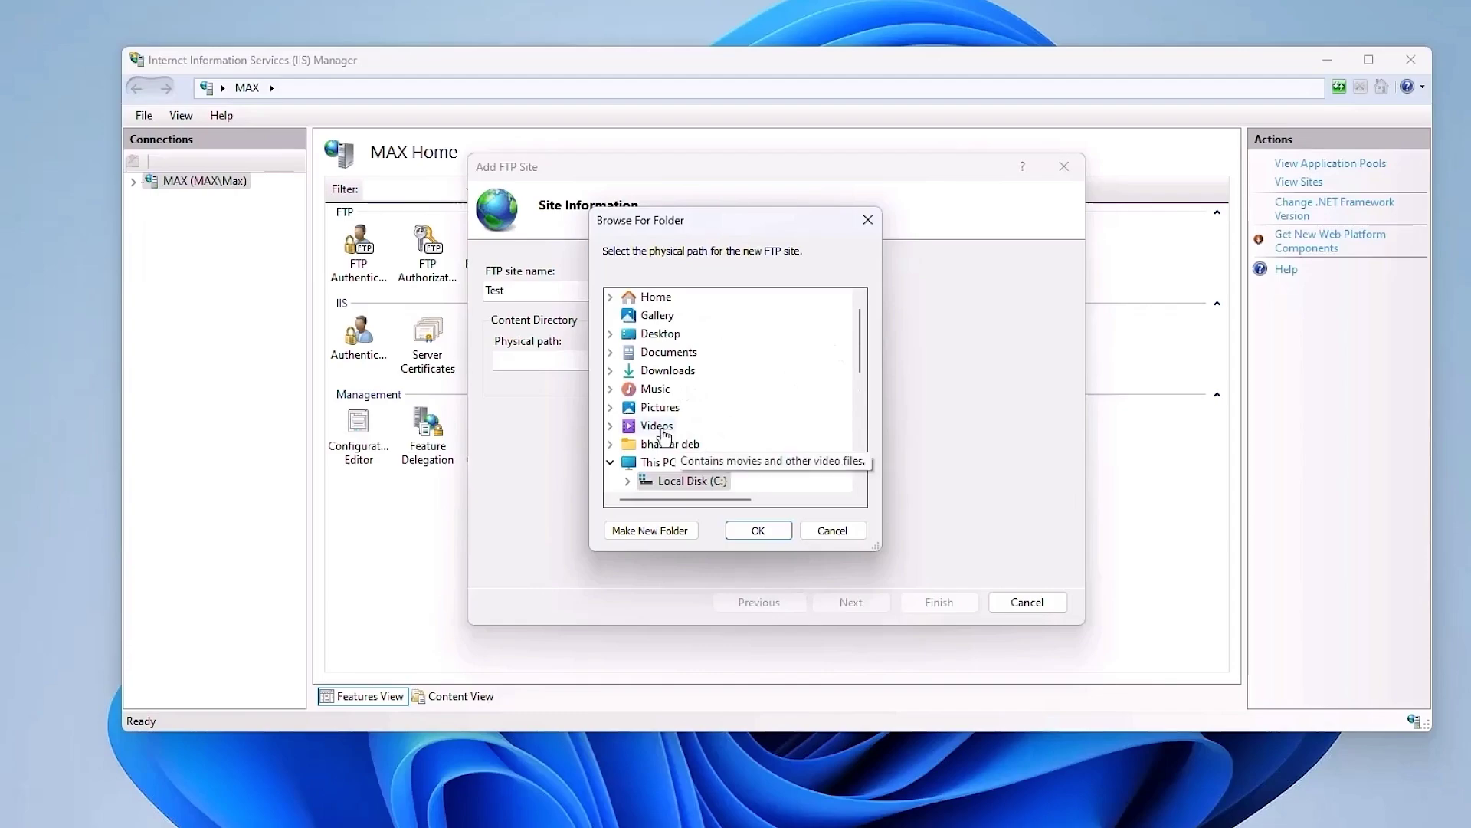
pyautogui.doubleClick(659, 427)
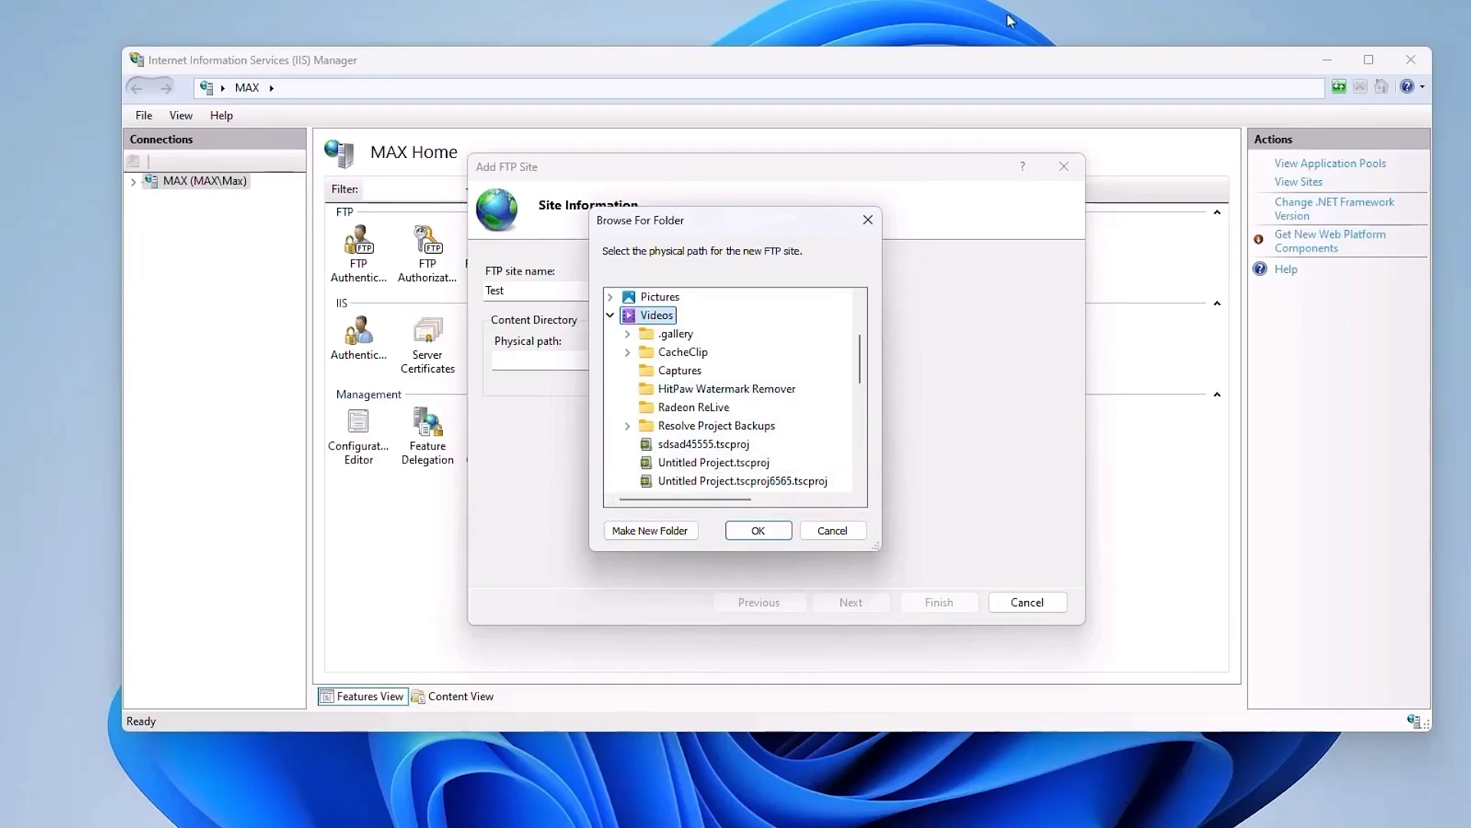
pyautogui.scroll(2, 782, 426)
pyautogui.scroll(1, 784, 429)
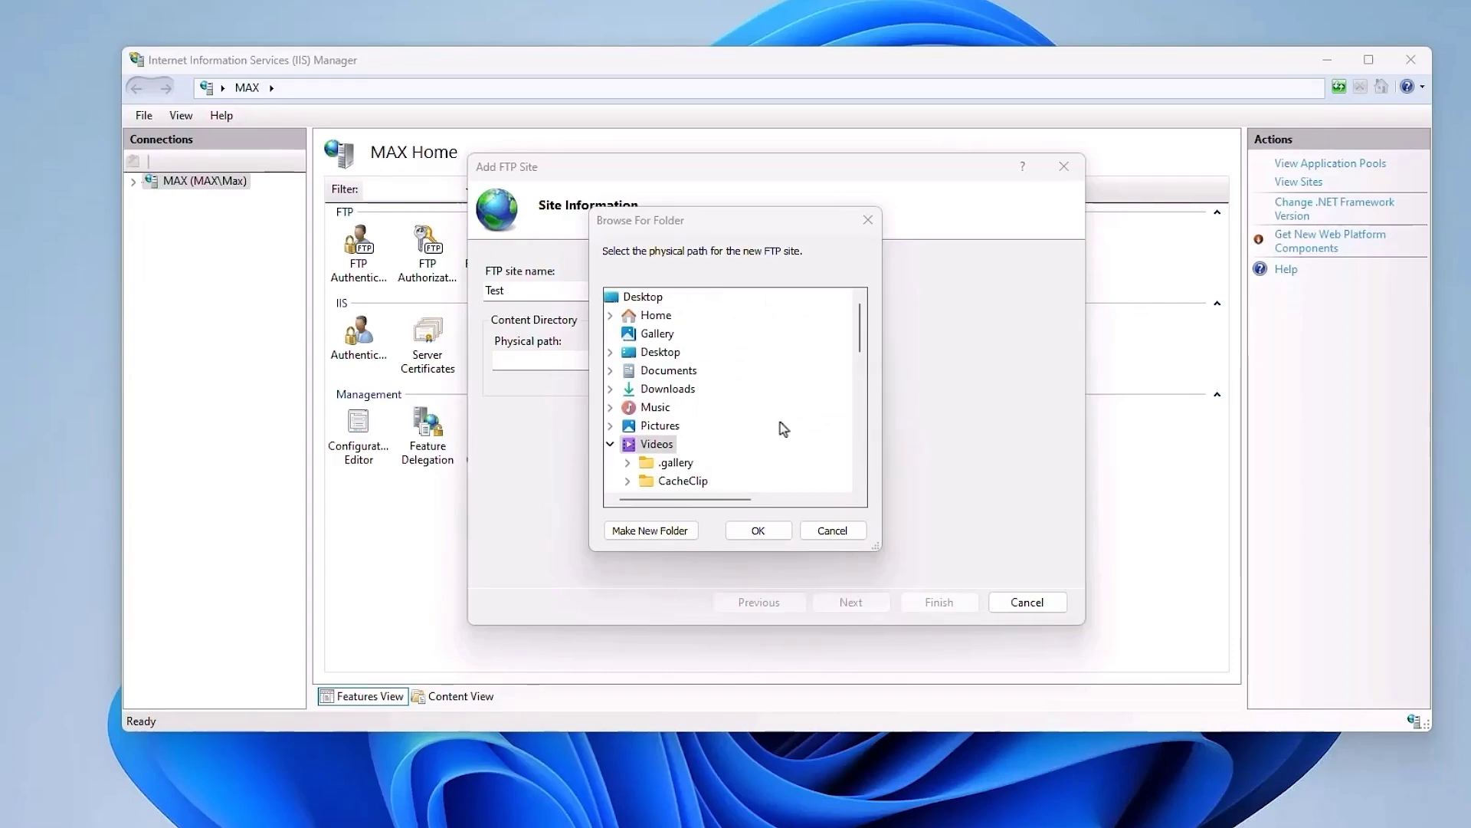
# Set the Test site's physical path to the Desktop\UP folder and advance to Binding and SSL Settings.
pyautogui.click(655, 301)
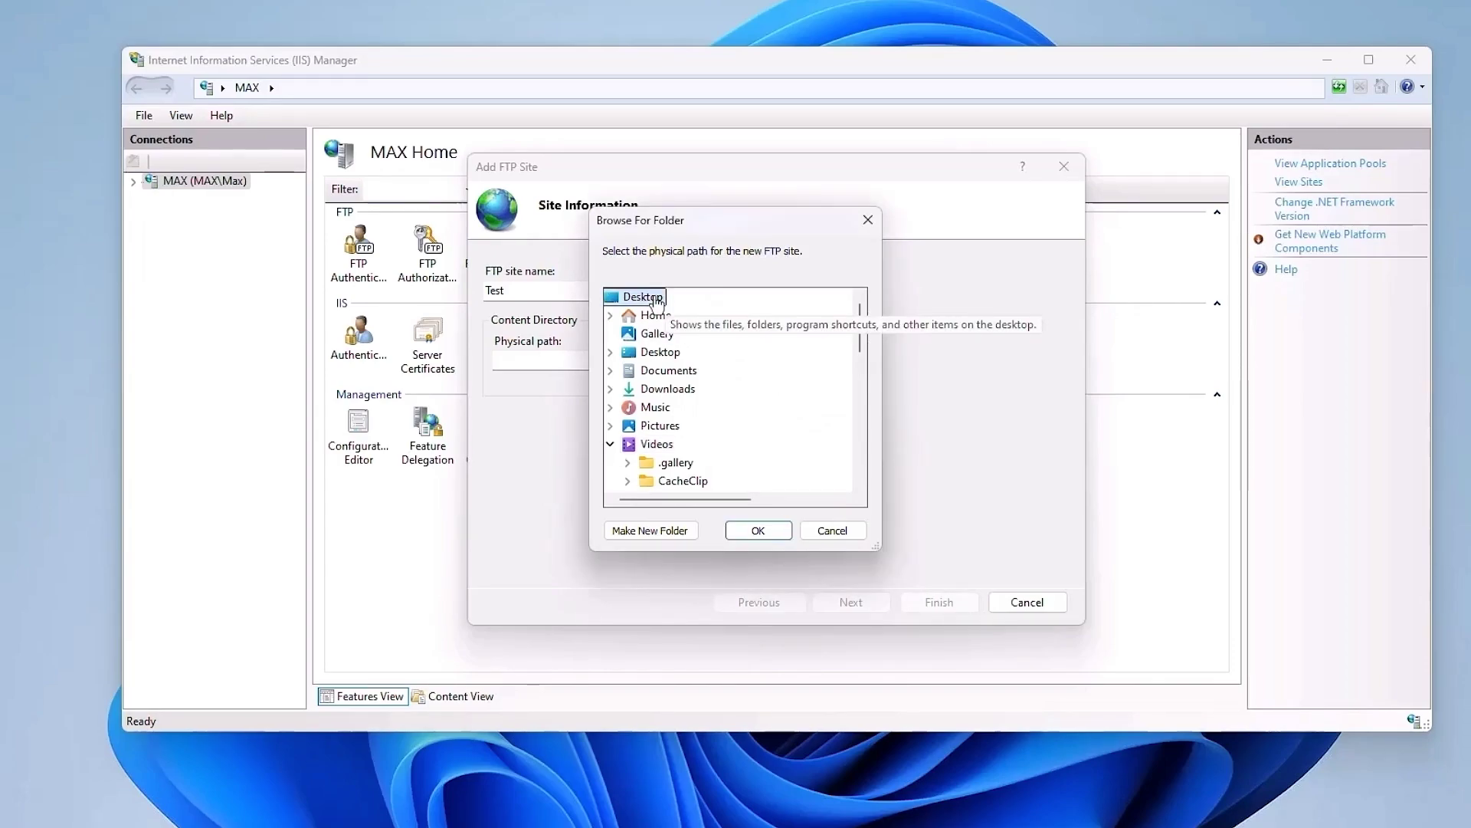
pyautogui.click(651, 352)
pyautogui.click(611, 352)
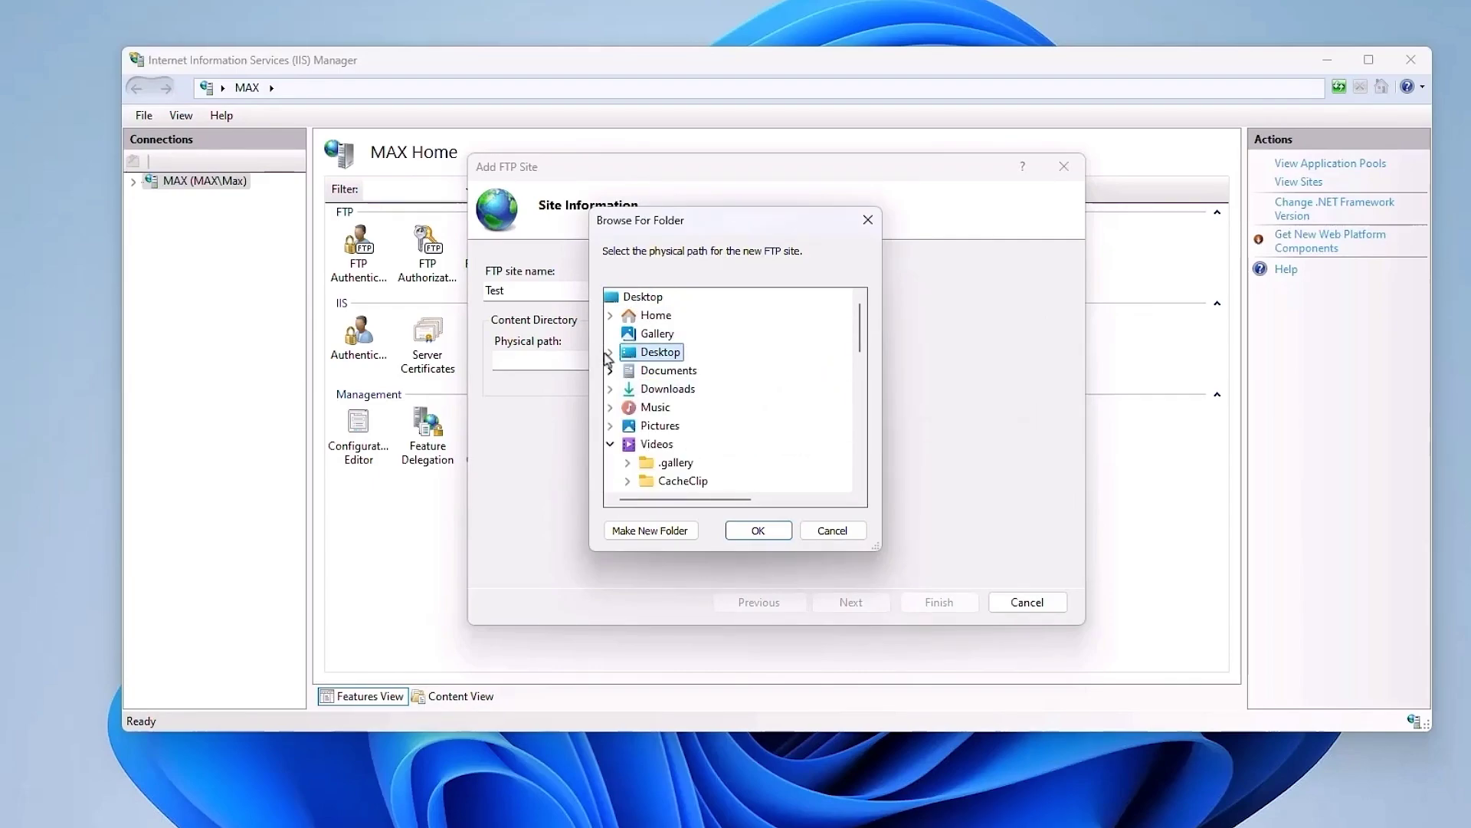
pyautogui.click(611, 353)
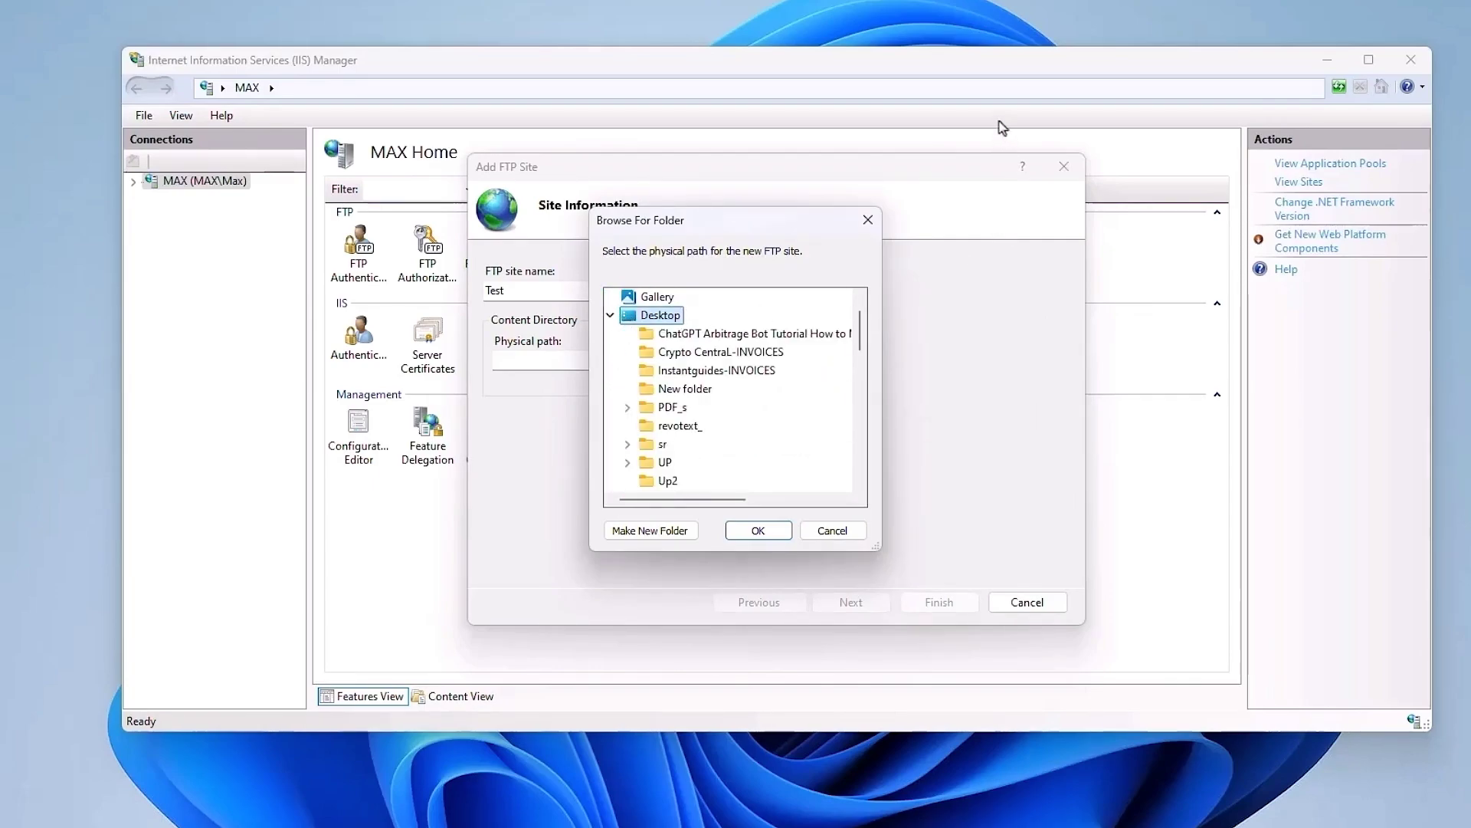
pyautogui.scroll(-1, 690, 460)
pyautogui.click(667, 444)
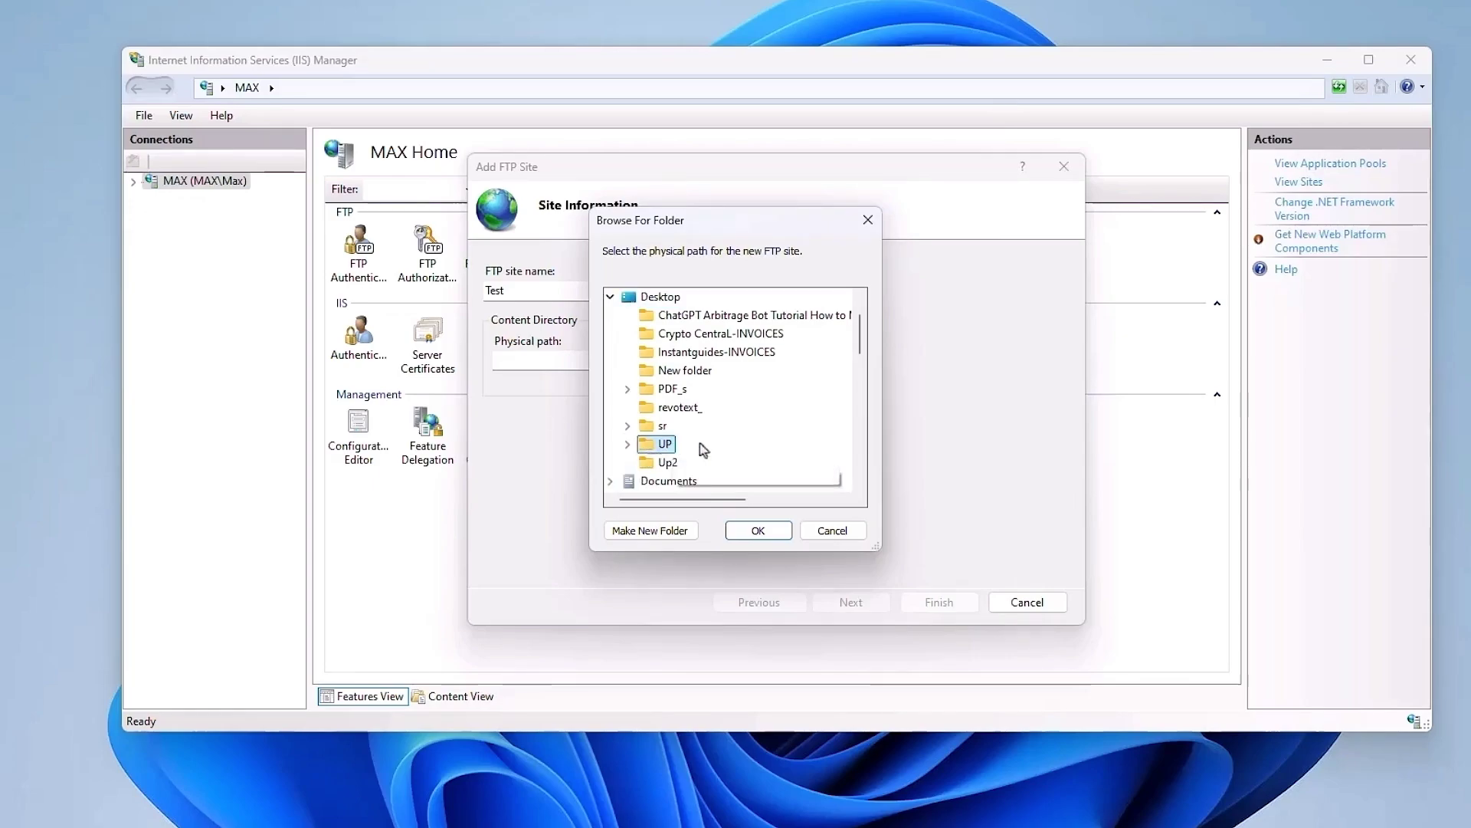
pyautogui.click(779, 531)
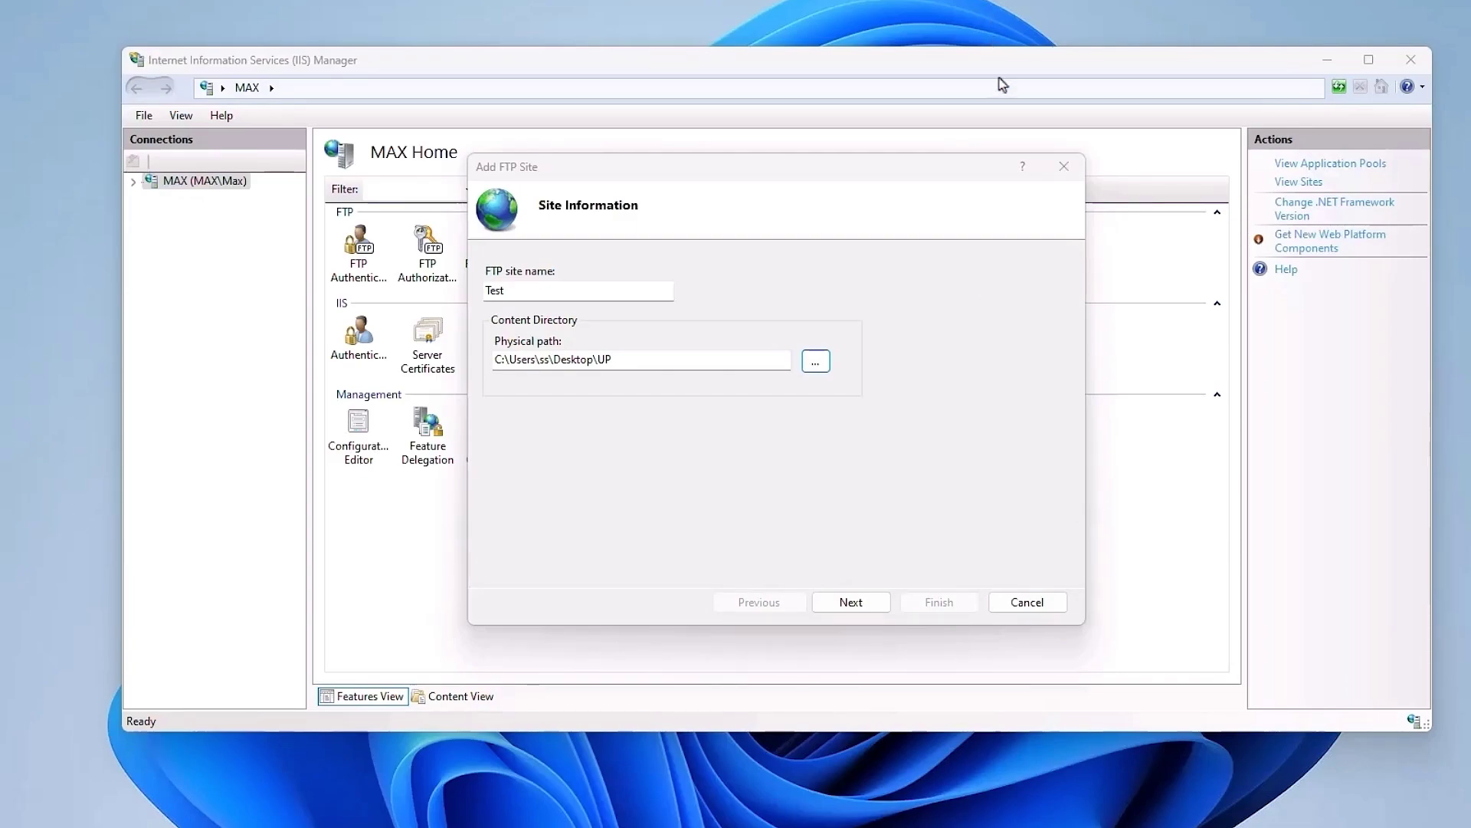
pyautogui.click(853, 602)
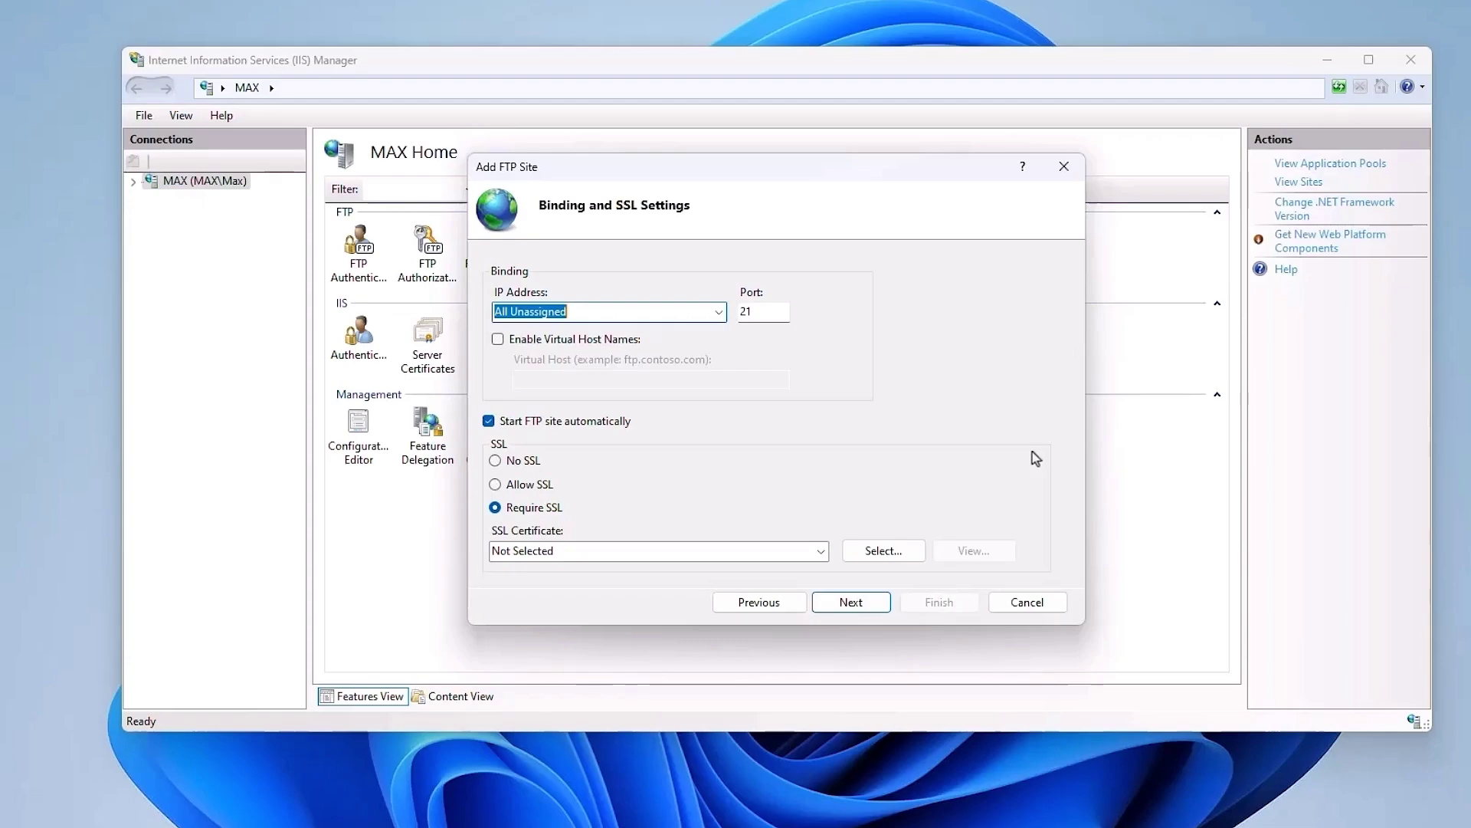
# Clear the All Unassigned value from the binding IP Address box.
pyautogui.doubleClick(600, 315)
pyautogui.press('BackSpace')
pyautogui.press('BackSpace')
pyautogui.press('BackSpace')
pyautogui.press('BackSpace')
pyautogui.press('BackSpace')
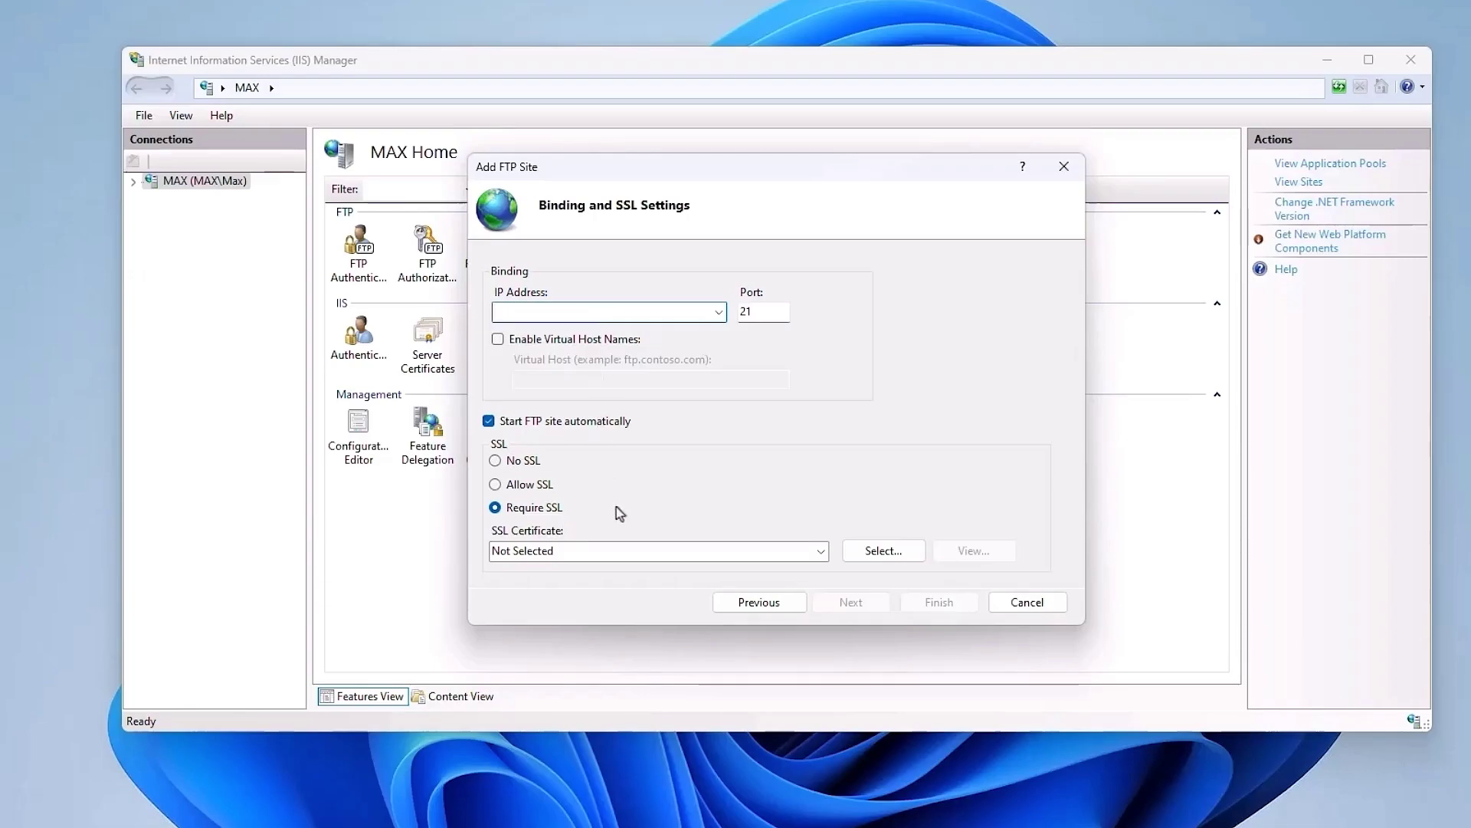
pyautogui.press('super')
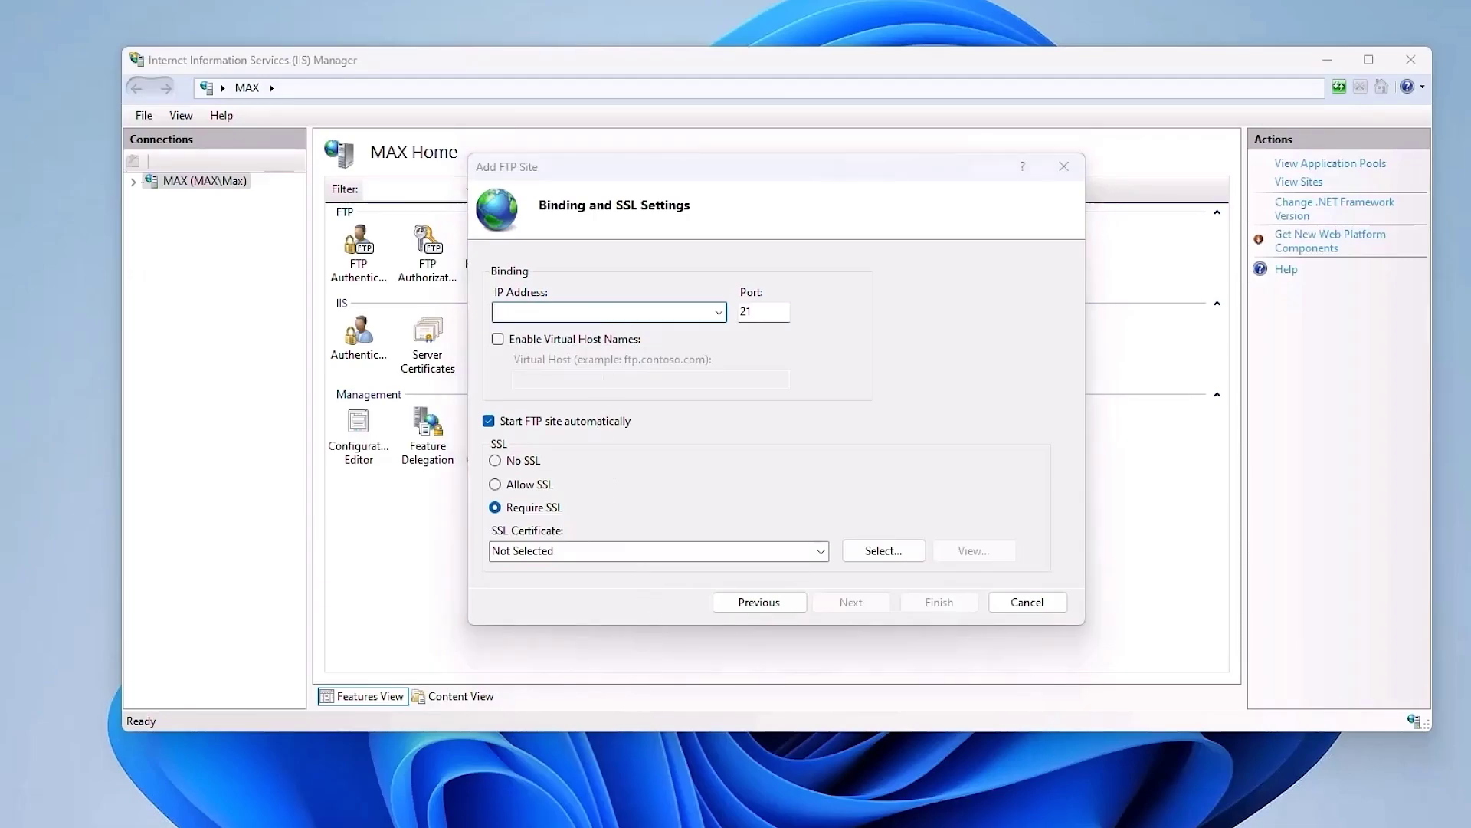
# Run ipconfig in Command Prompt and copy the IPv4 address 172.19.48.1.
pyautogui.write('cm')
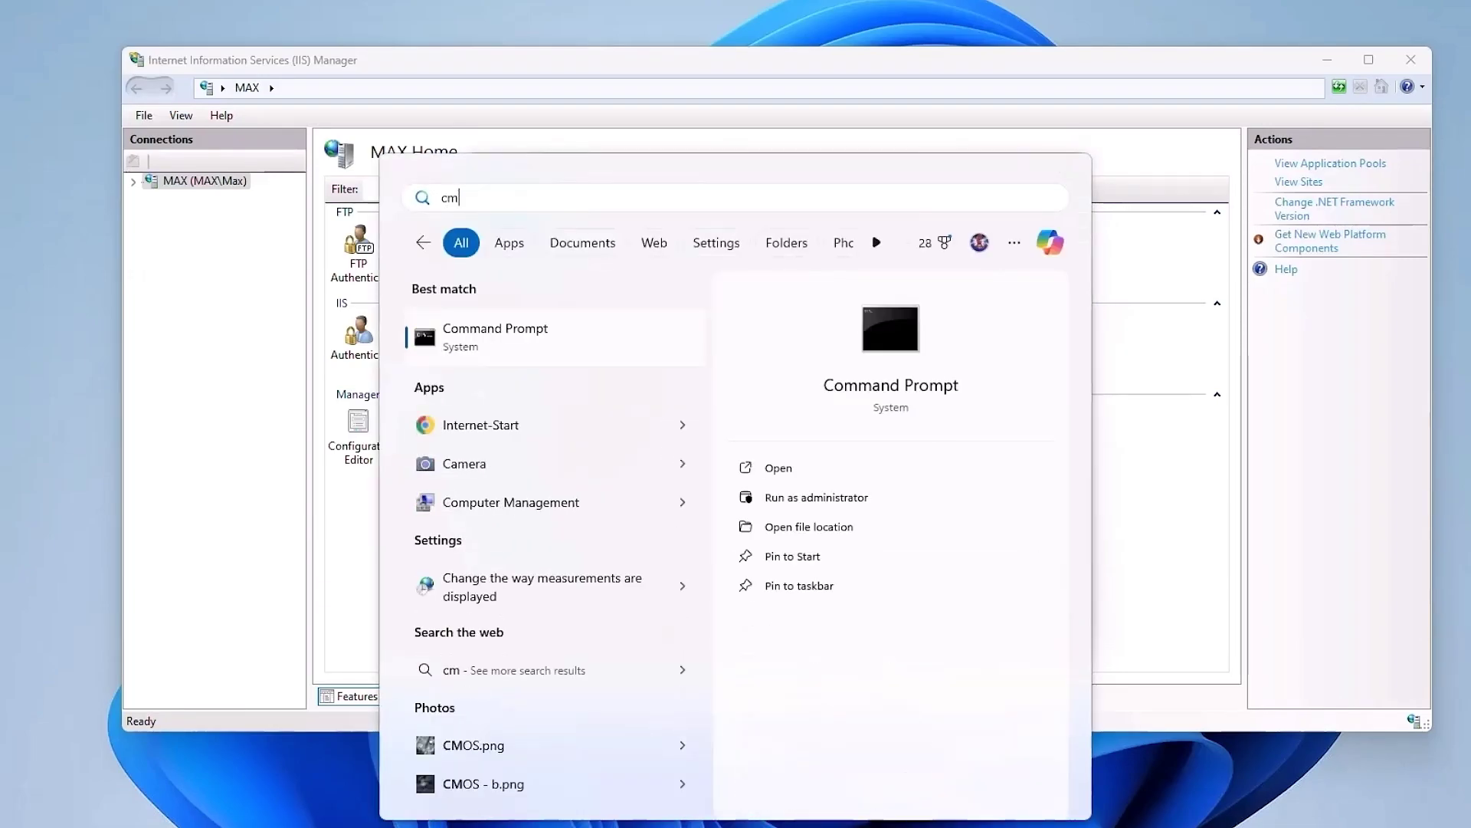
pyautogui.press('Escape')
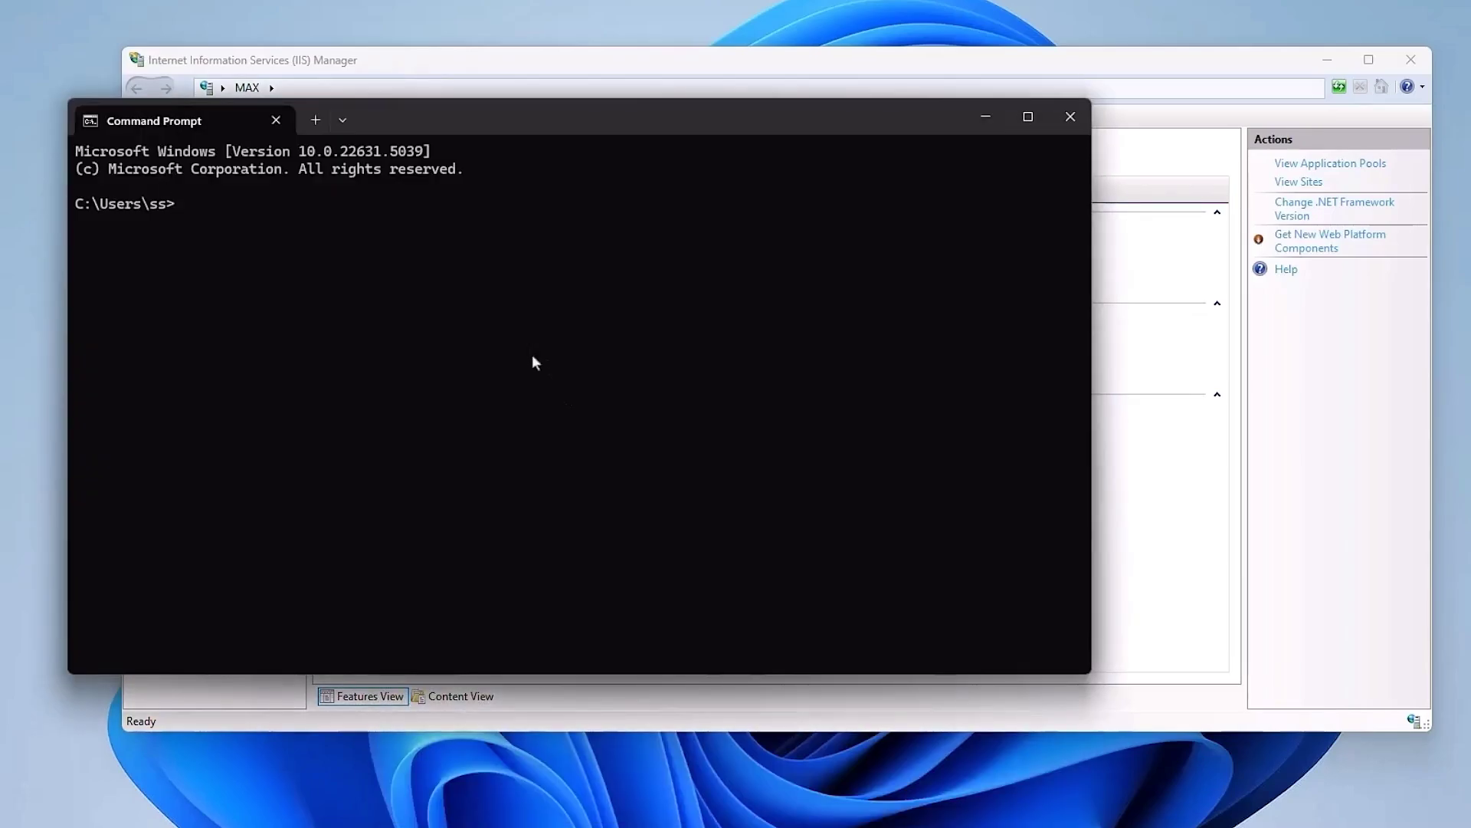
pyautogui.write('ipconfig')
pyautogui.press('Return')
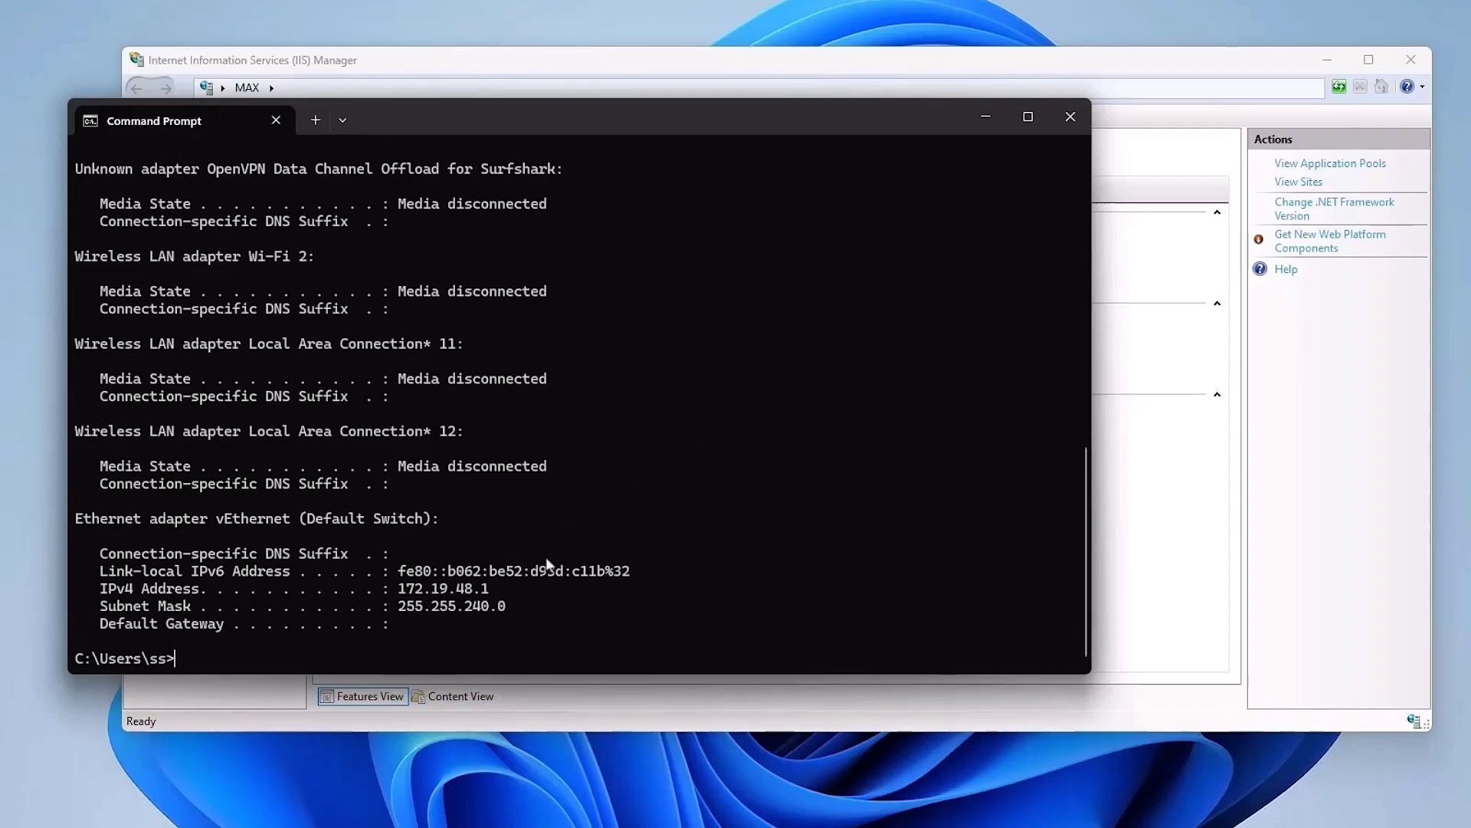
pyautogui.moveTo(399, 588); pyautogui.dragTo(480, 600)
pyautogui.rightClick(480, 600)
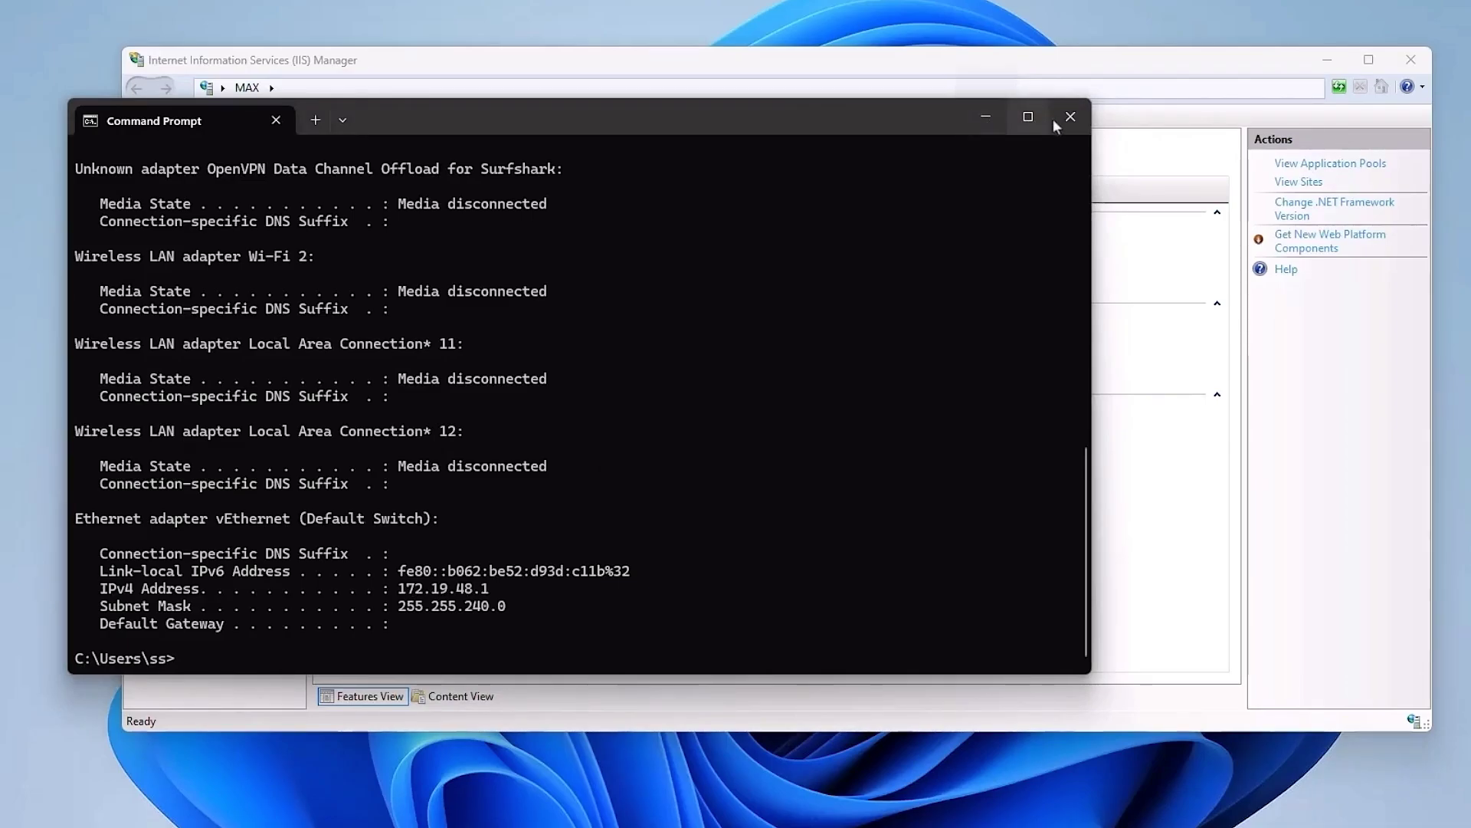
pyautogui.click(987, 117)
pyautogui.click(634, 310)
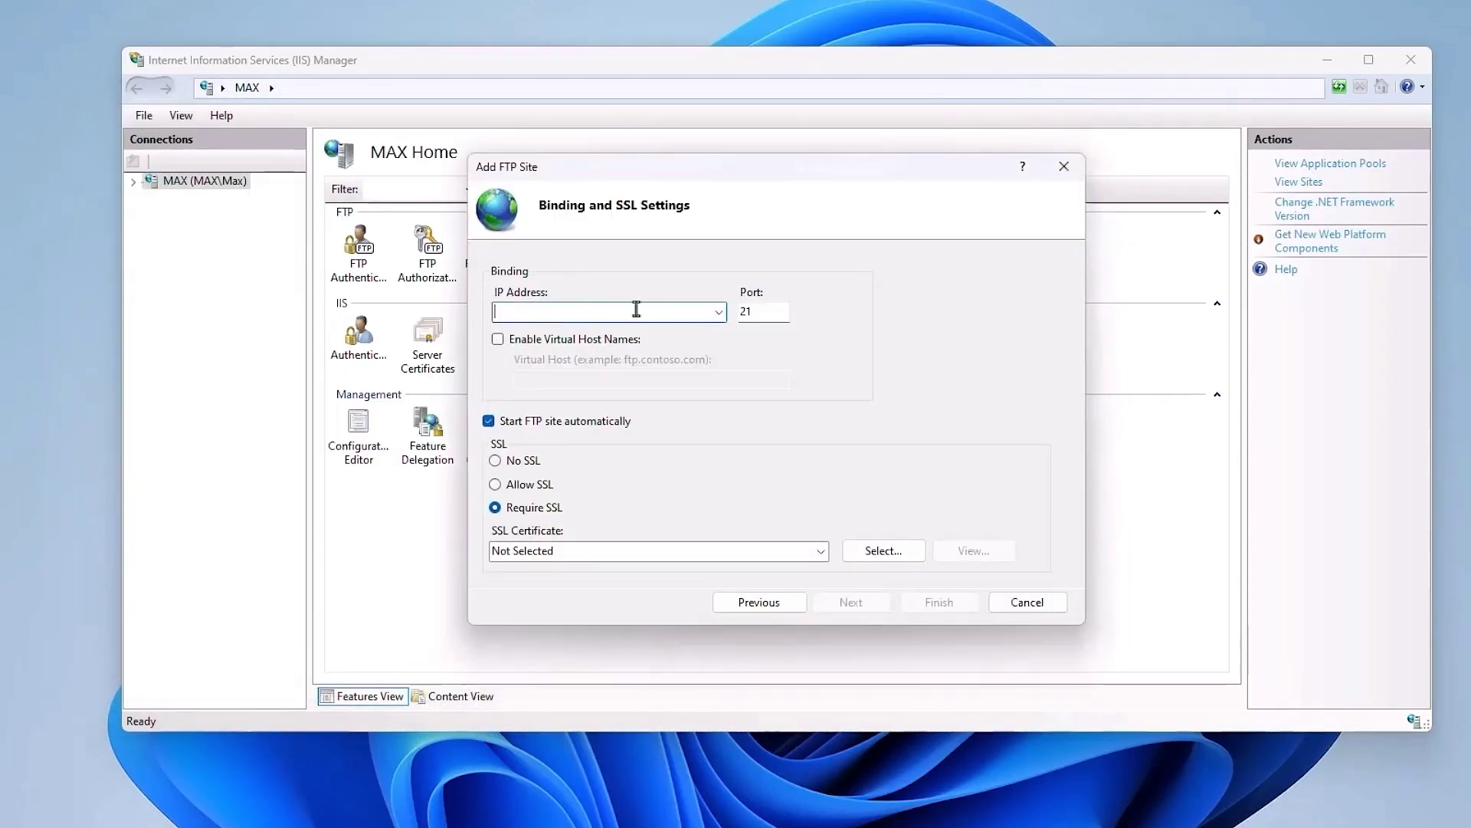
# Bind the FTP site to 172.19.48.1 on port 21 with No SSL.
pyautogui.write('172.19.48.1')
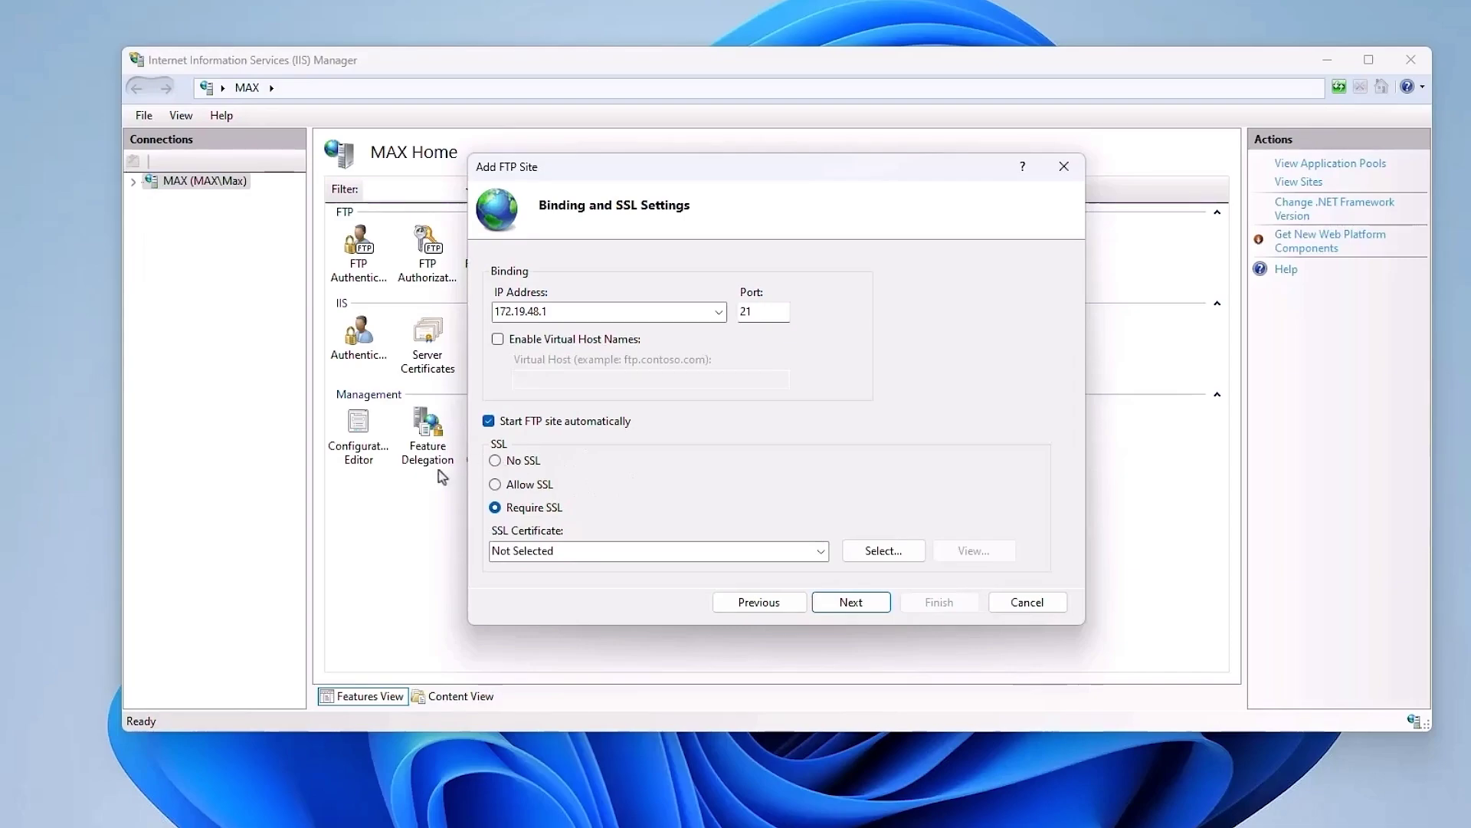
pyautogui.click(495, 460)
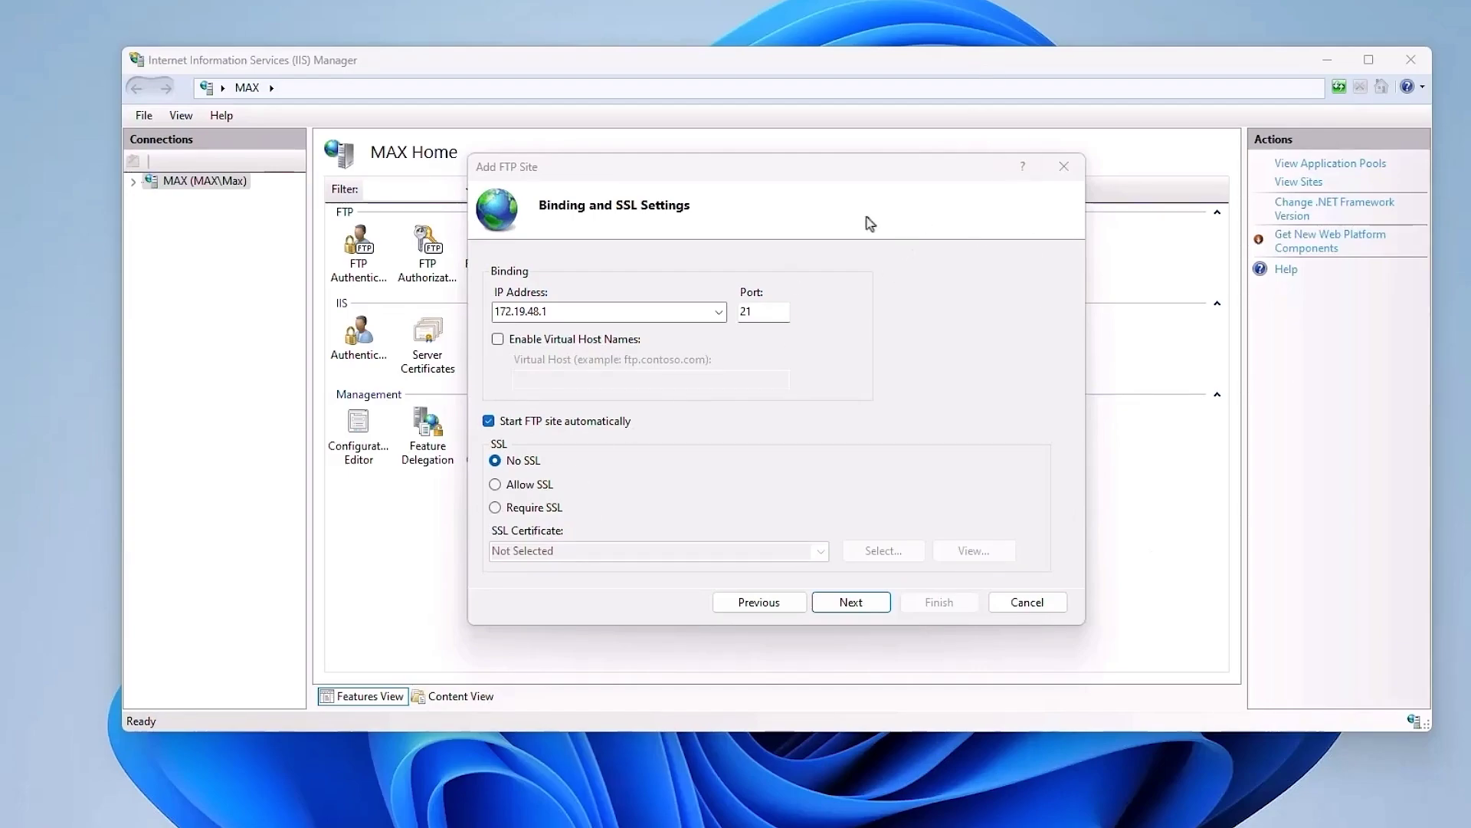
pyautogui.click(869, 611)
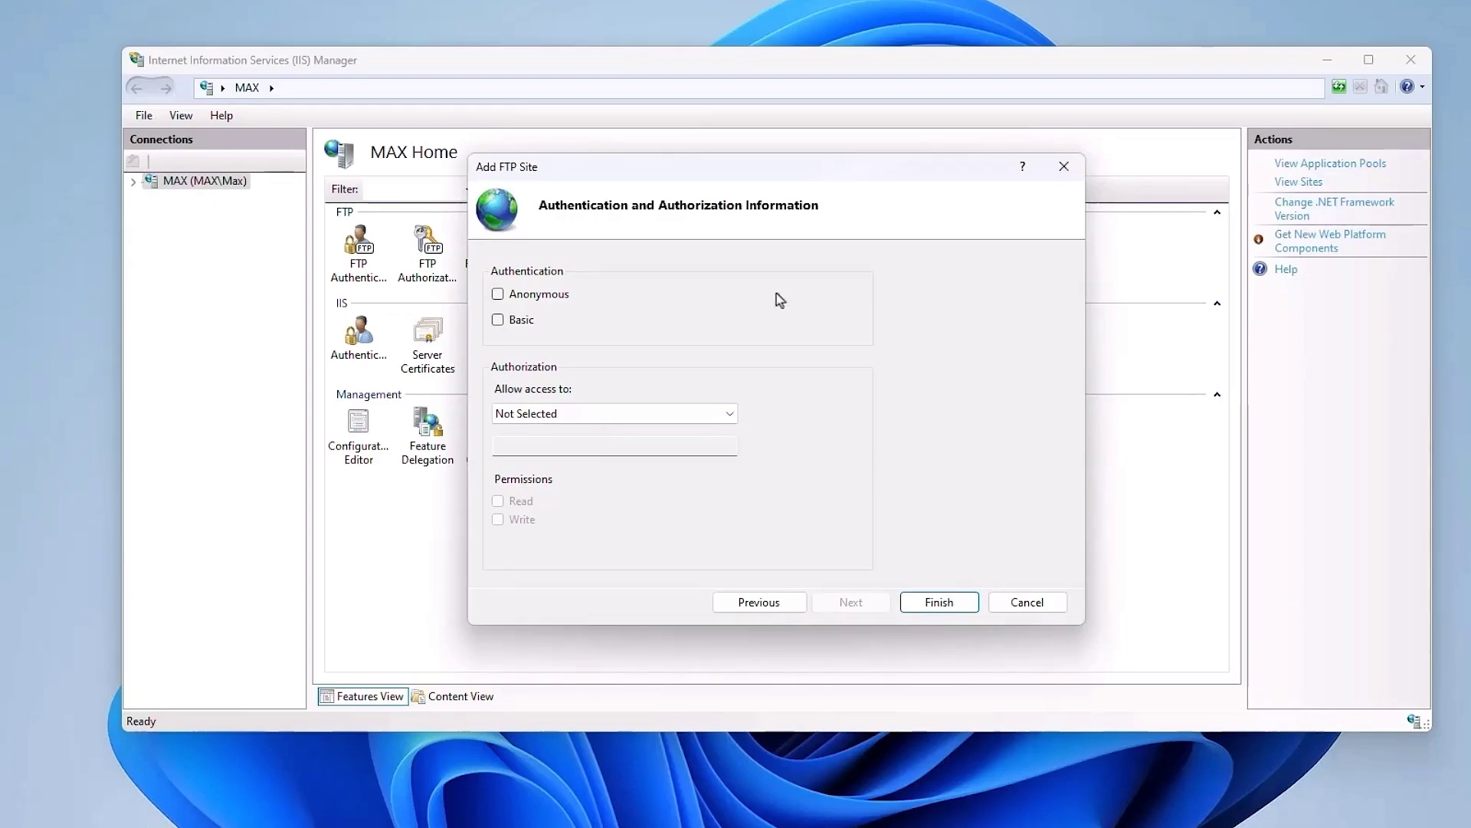
# Enable Basic authentication and allow access only to the specified user FTPuser.
pyautogui.click(515, 320)
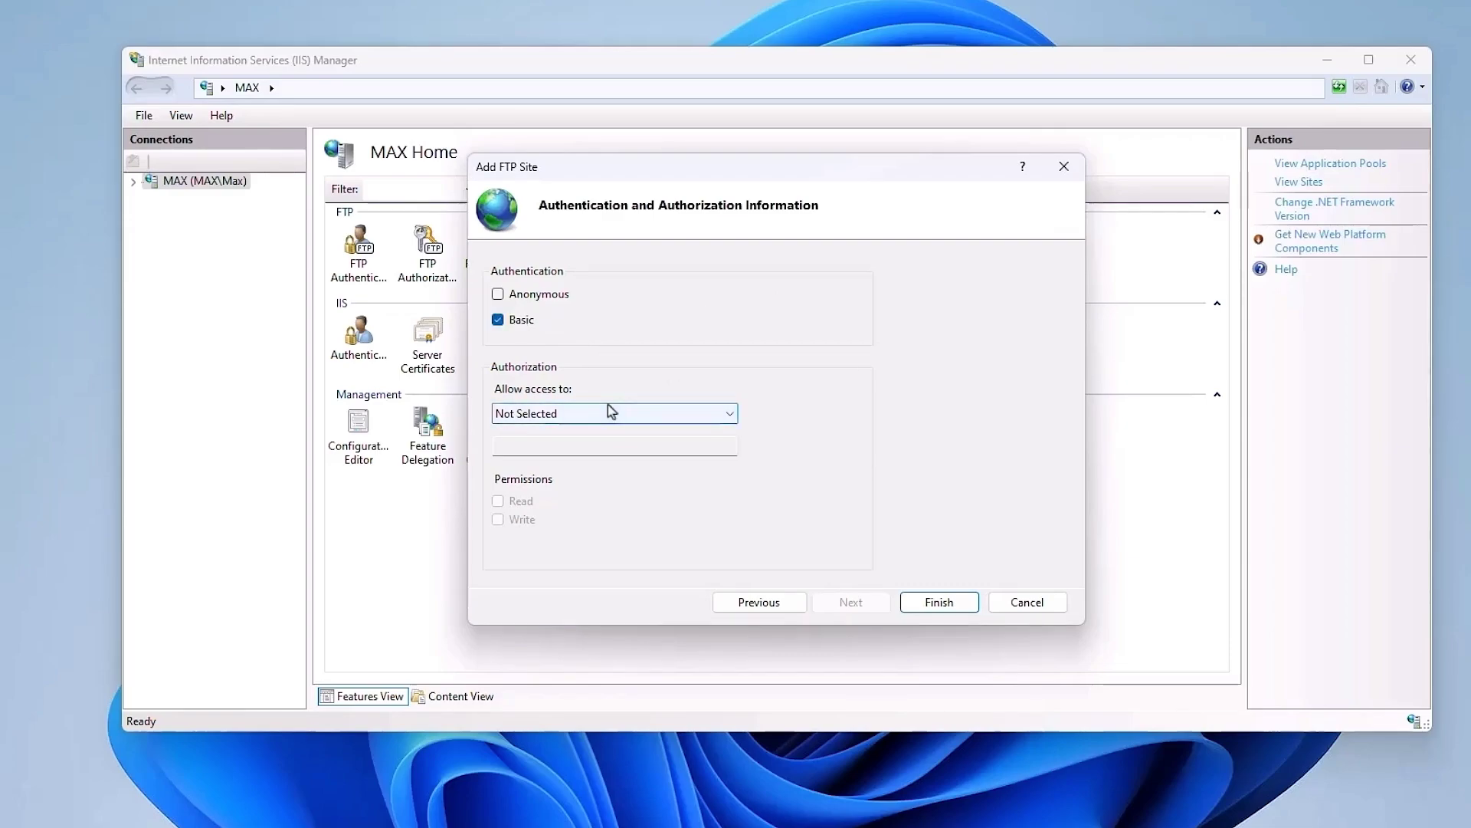
pyautogui.click(732, 419)
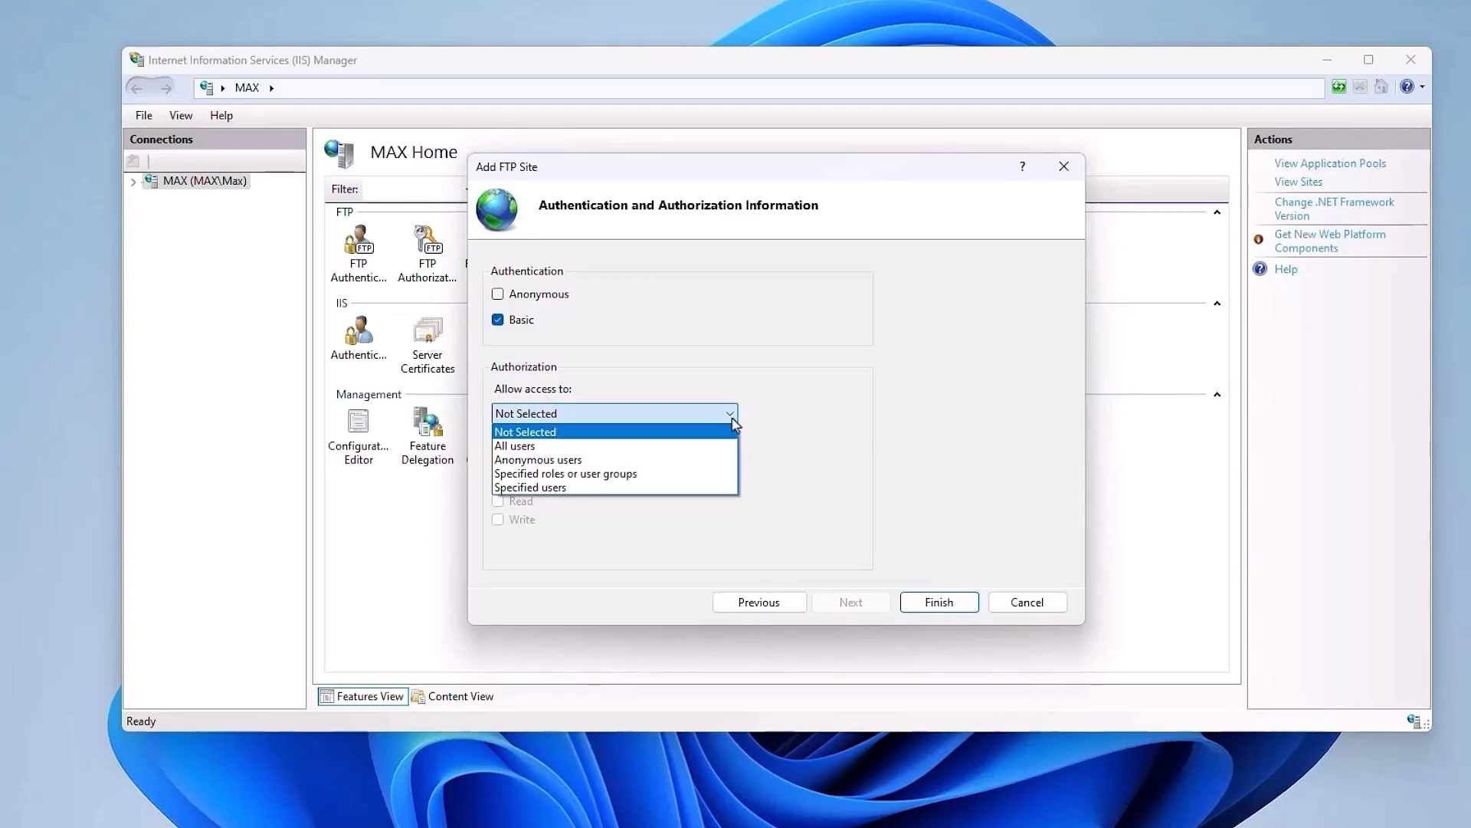
pyautogui.click(537, 487)
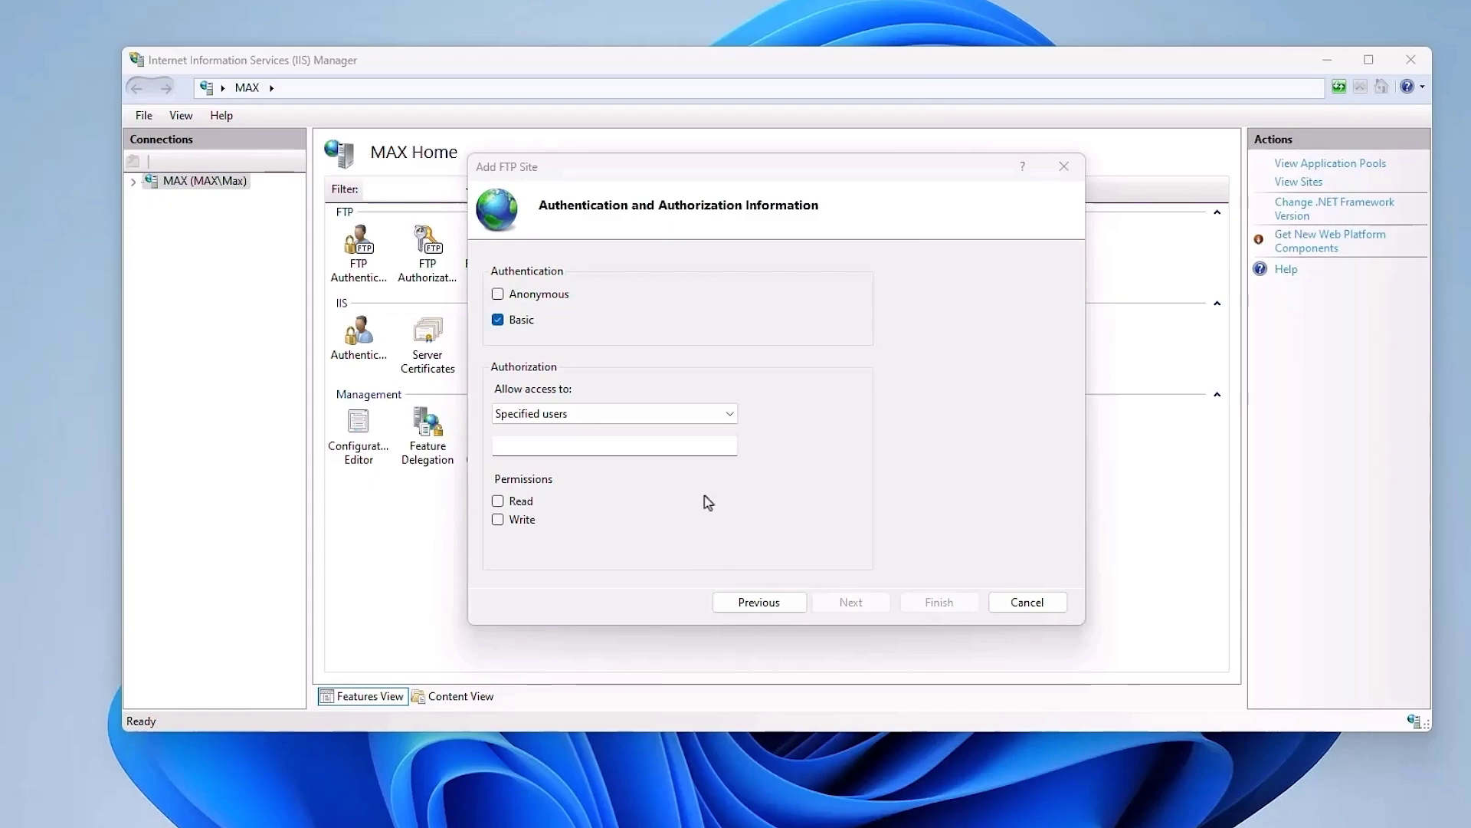
pyautogui.click(555, 443)
pyautogui.write('FTPuser')
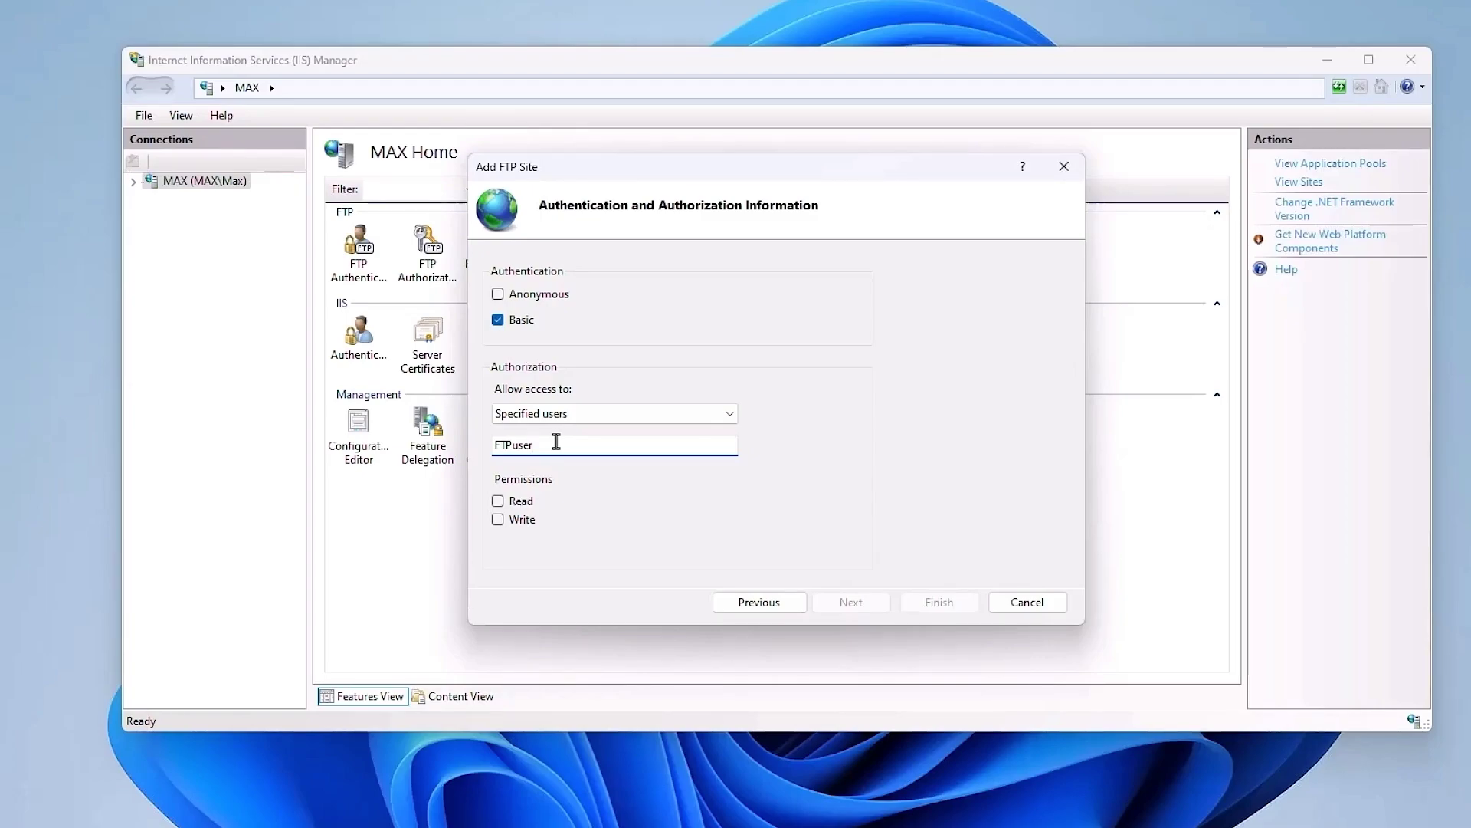
# Grant FTPuser Read and Write permissions and finish creating the Test FTP site.
pyautogui.click(500, 502)
pyautogui.click(497, 519)
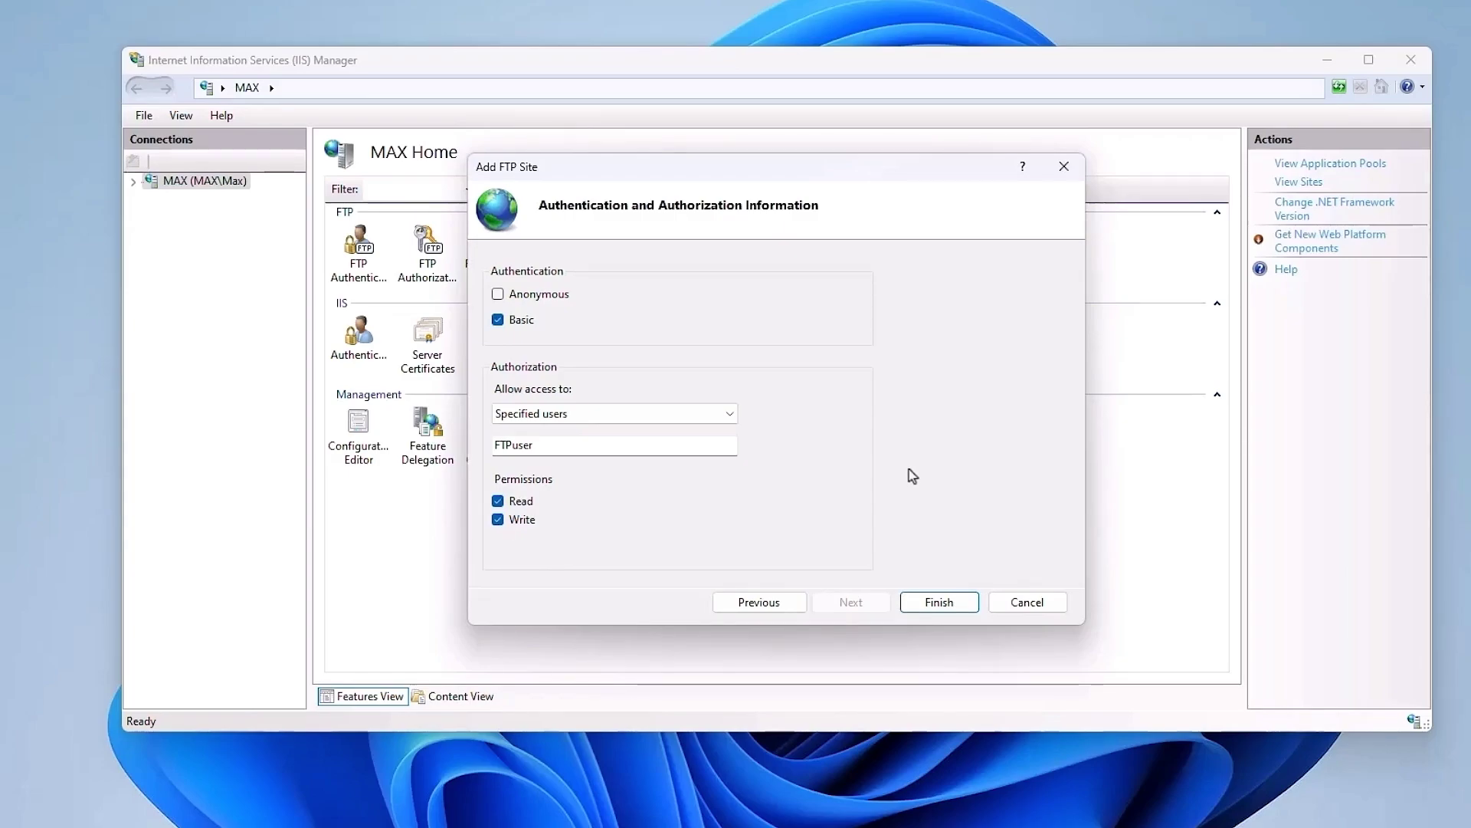
pyautogui.click(499, 520)
pyautogui.click(499, 520)
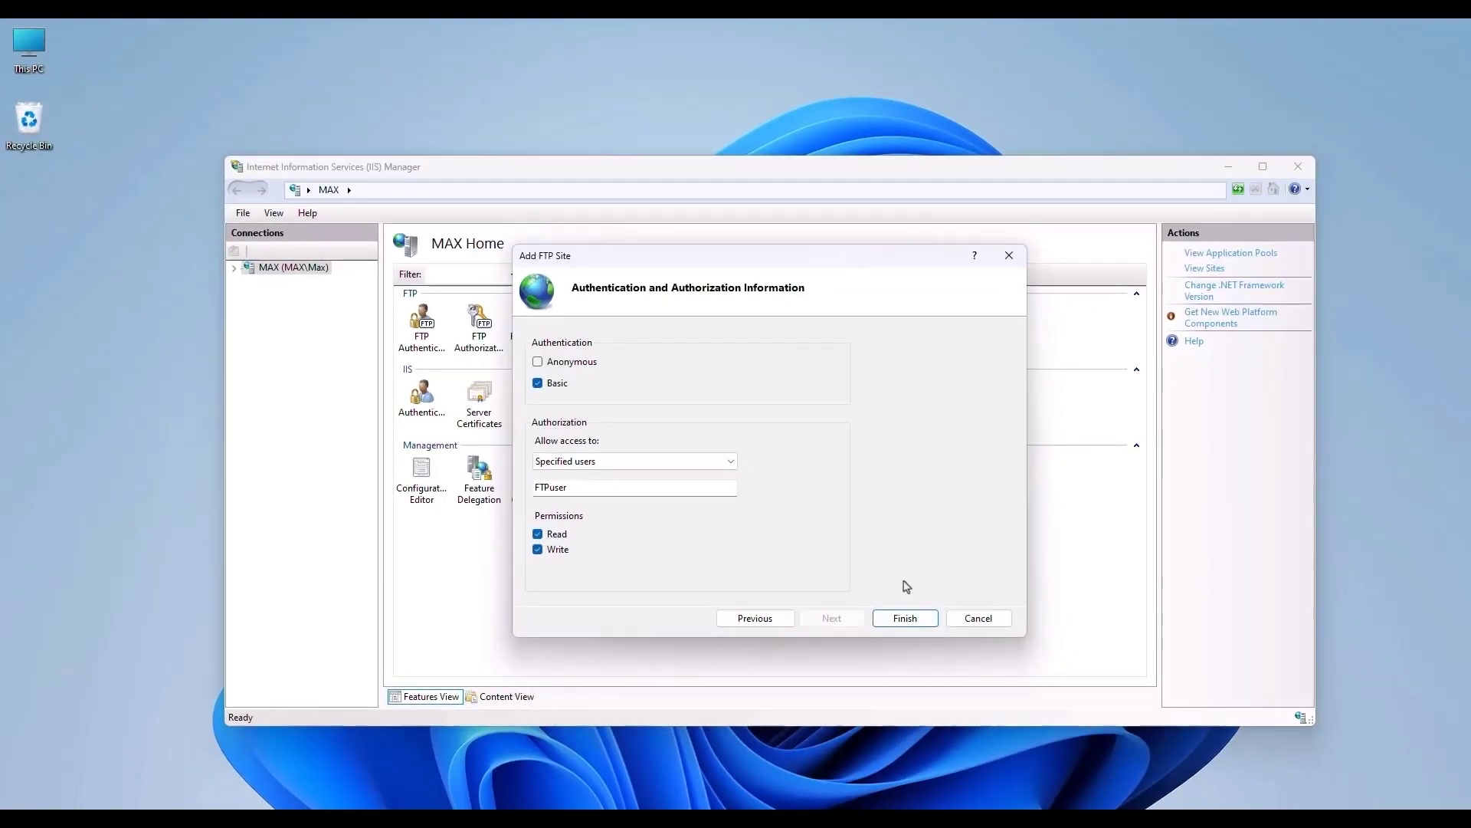
pyautogui.click(905, 620)
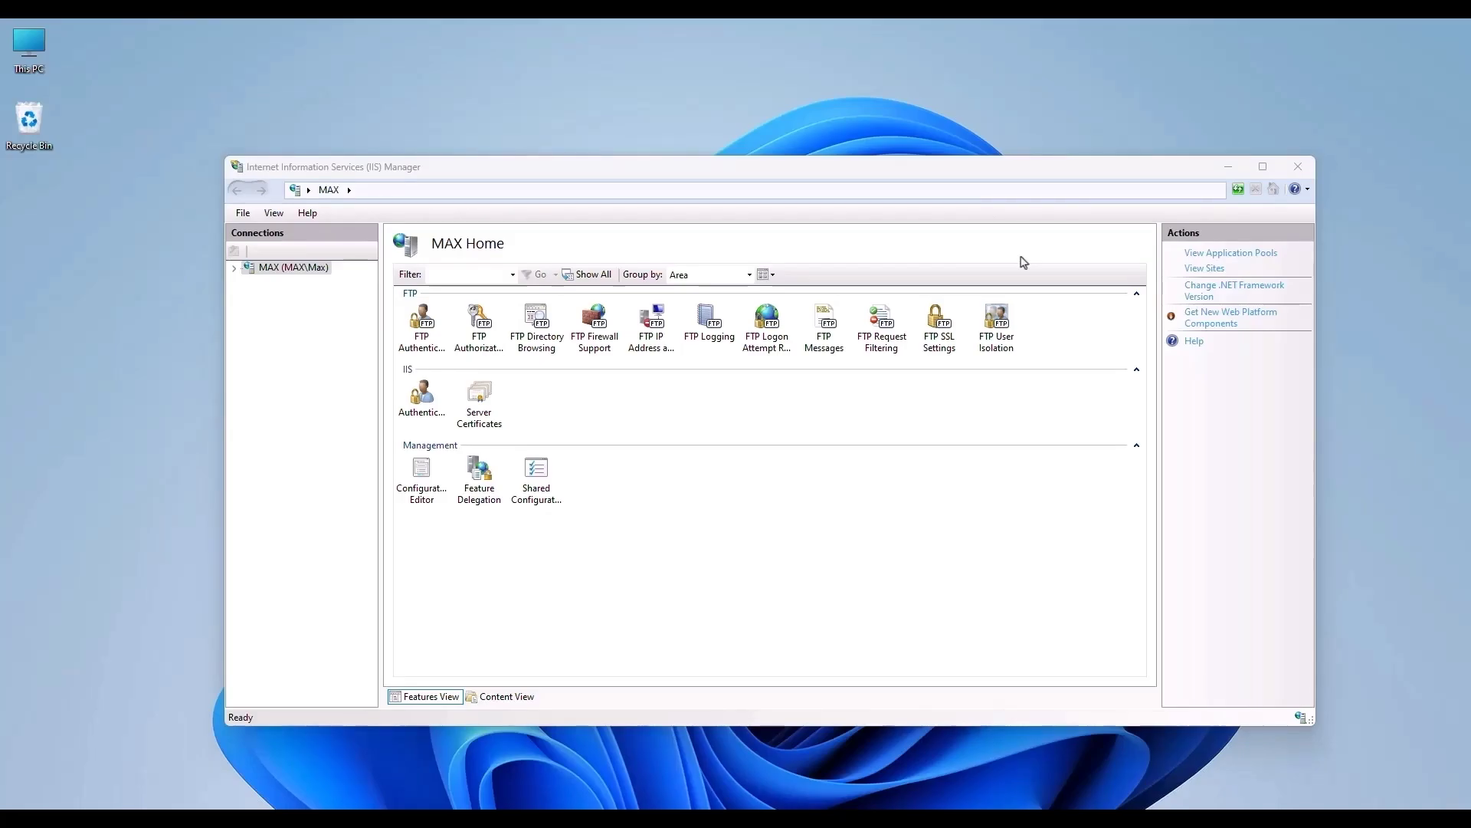
# Close IIS Manager and start adding an account from Settings > Accounts > Other users.
pyautogui.click(1298, 166)
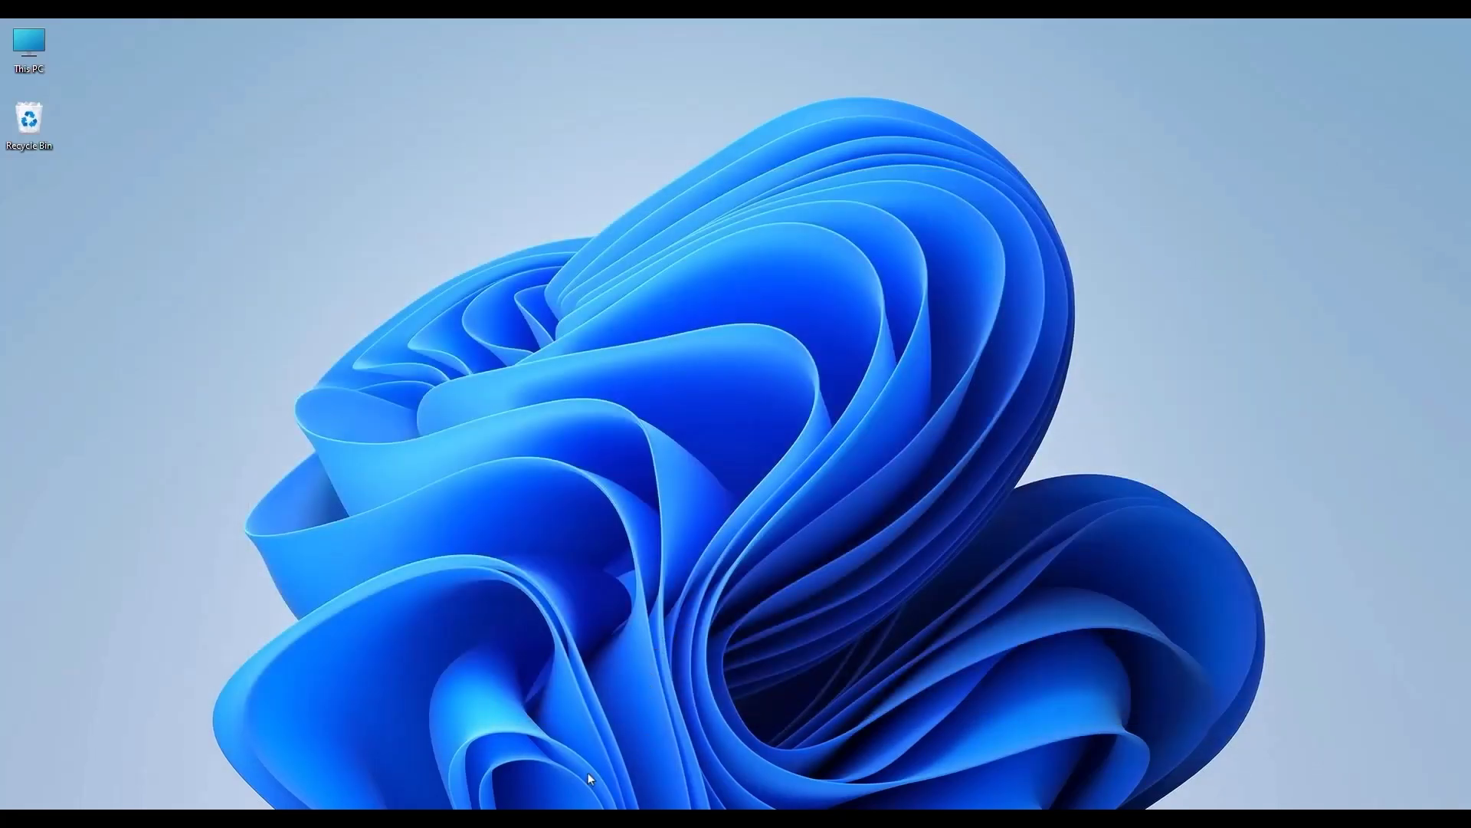
pyautogui.press('super')
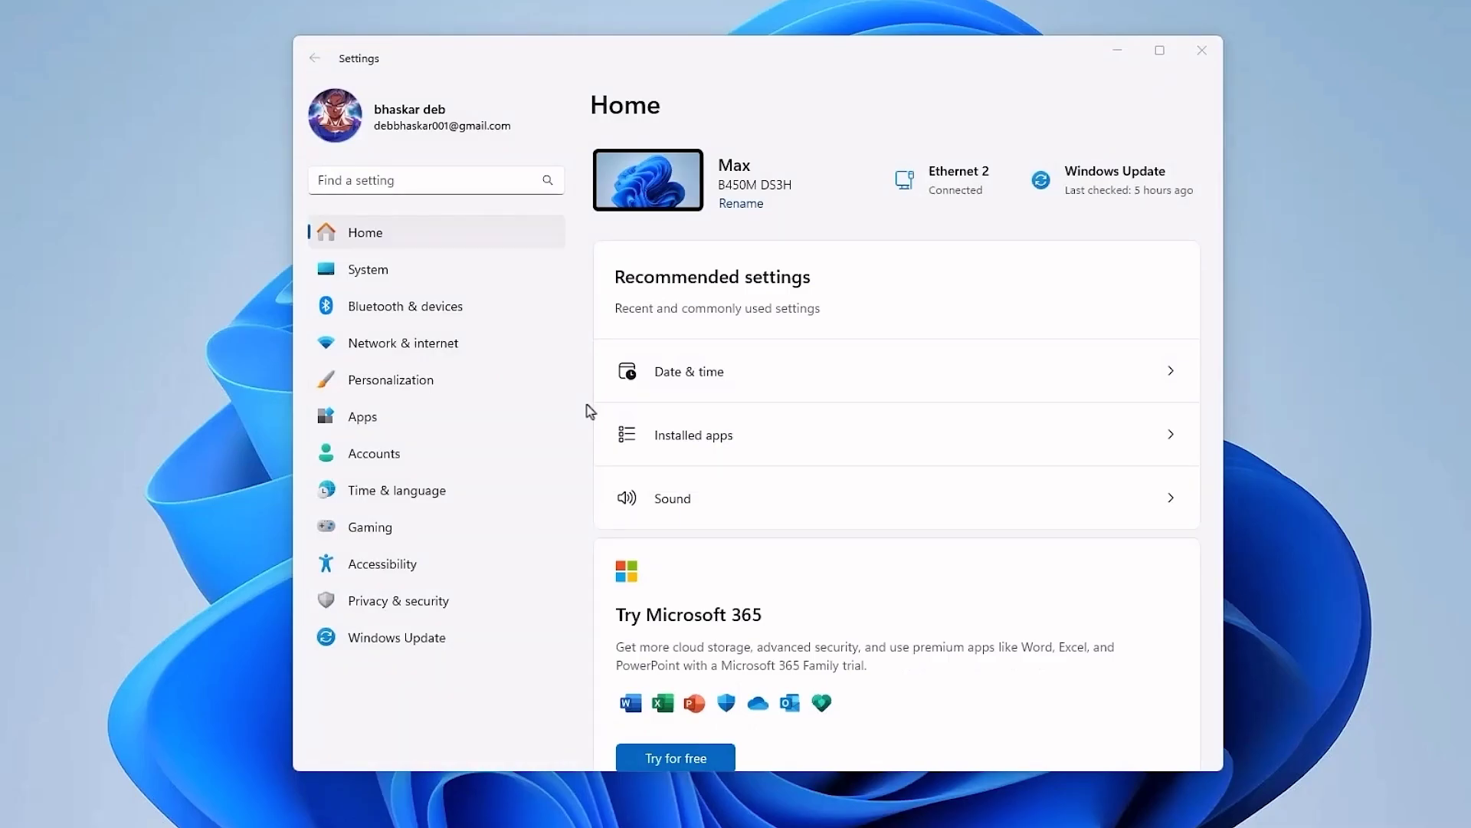
pyautogui.click(383, 453)
pyautogui.scroll(-5, 1170, 315)
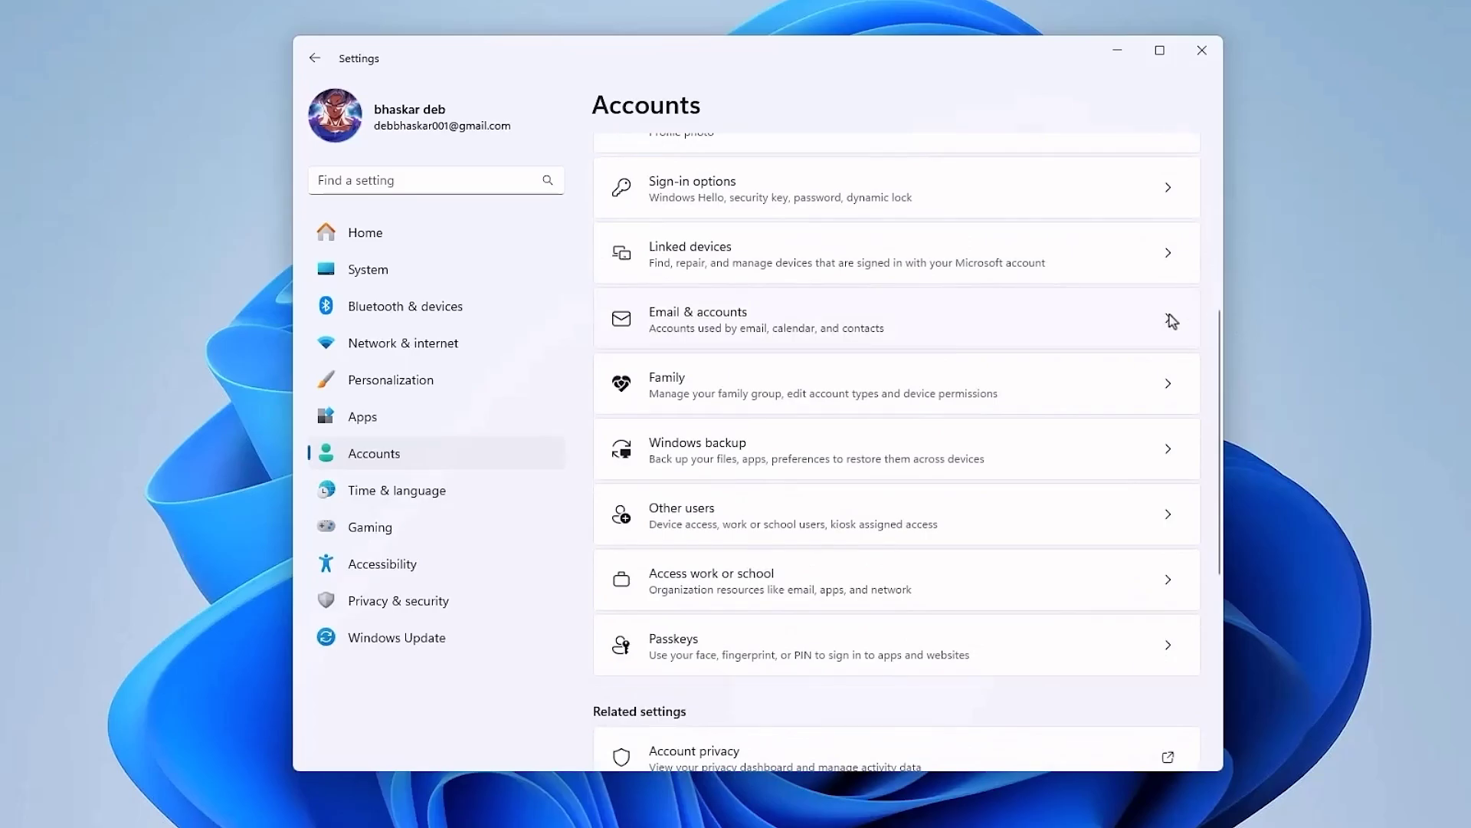
pyautogui.click(1169, 521)
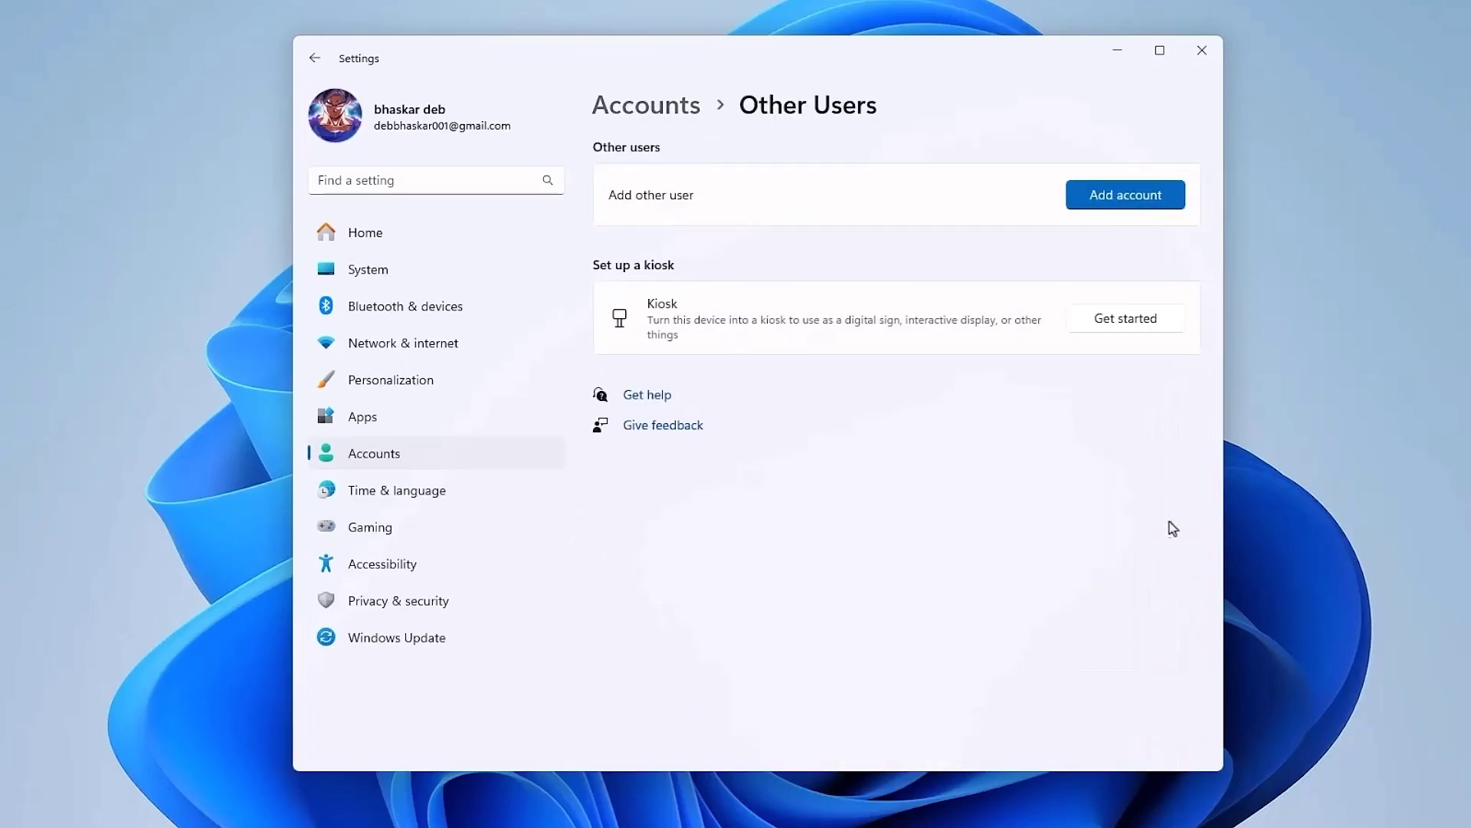
pyautogui.click(1133, 201)
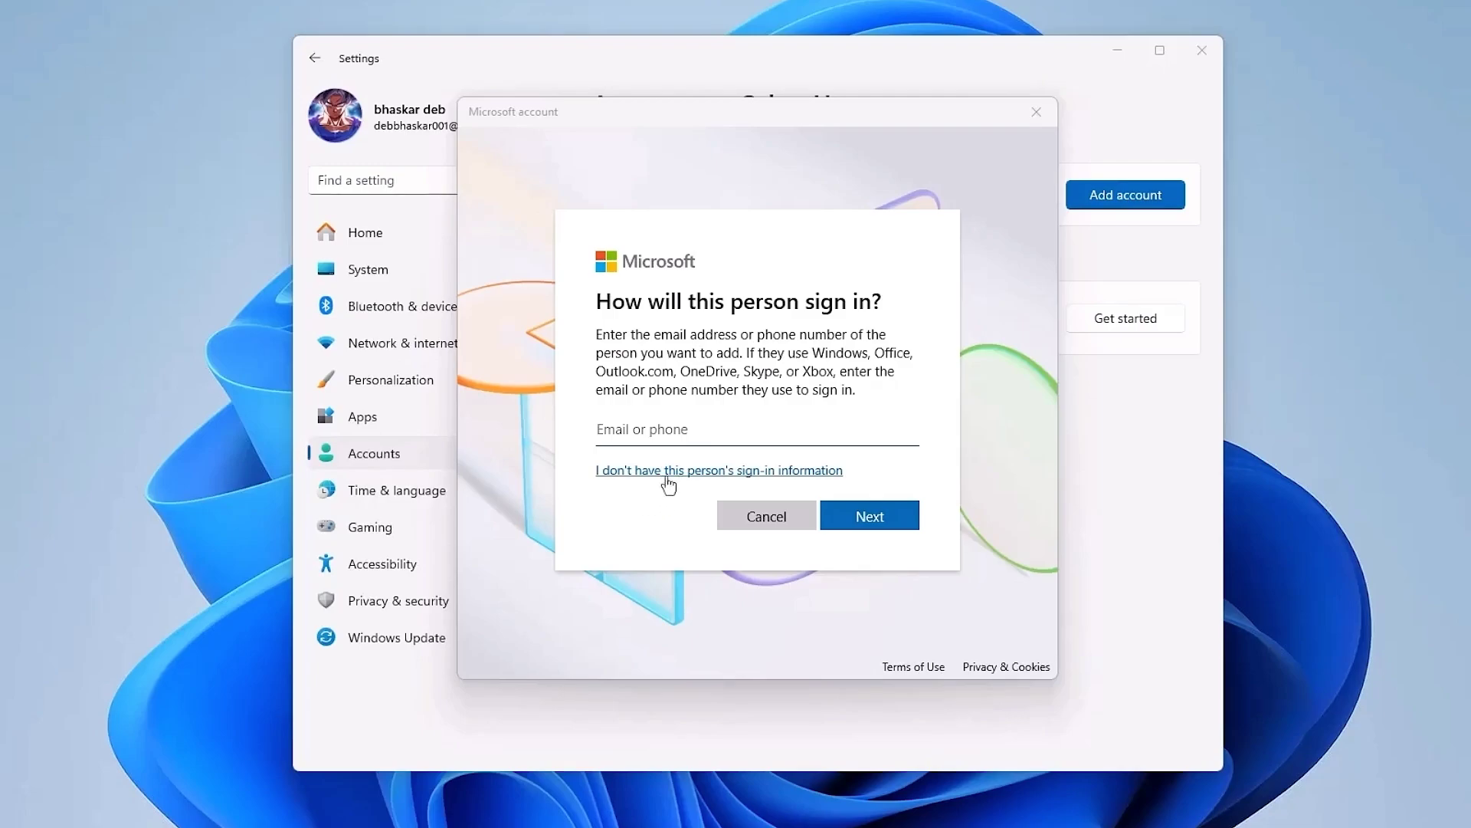
# Choose to add a local user without a Microsoft account or sign-in information.
pyautogui.click(710, 474)
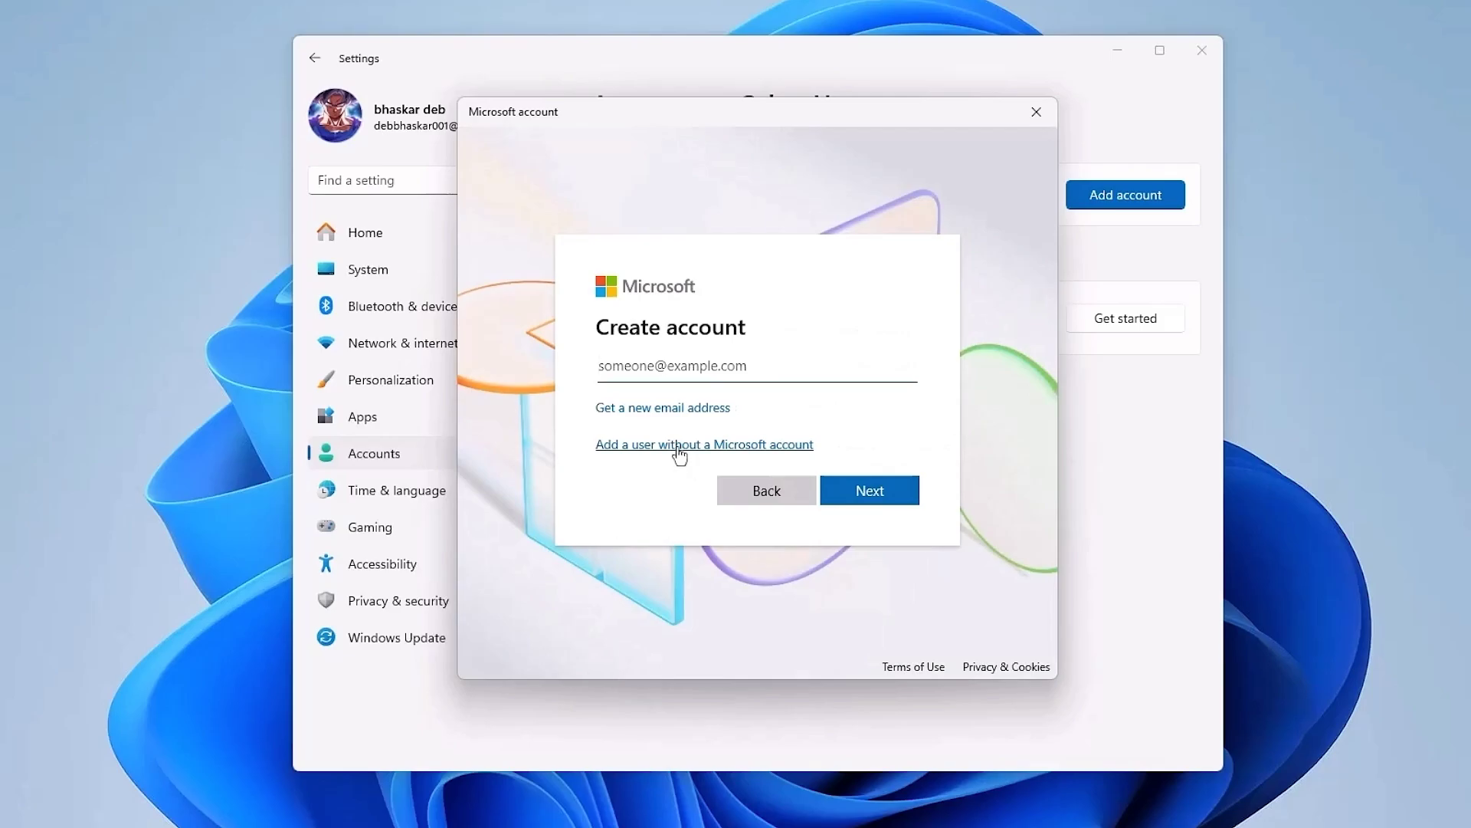
pyautogui.click(700, 444)
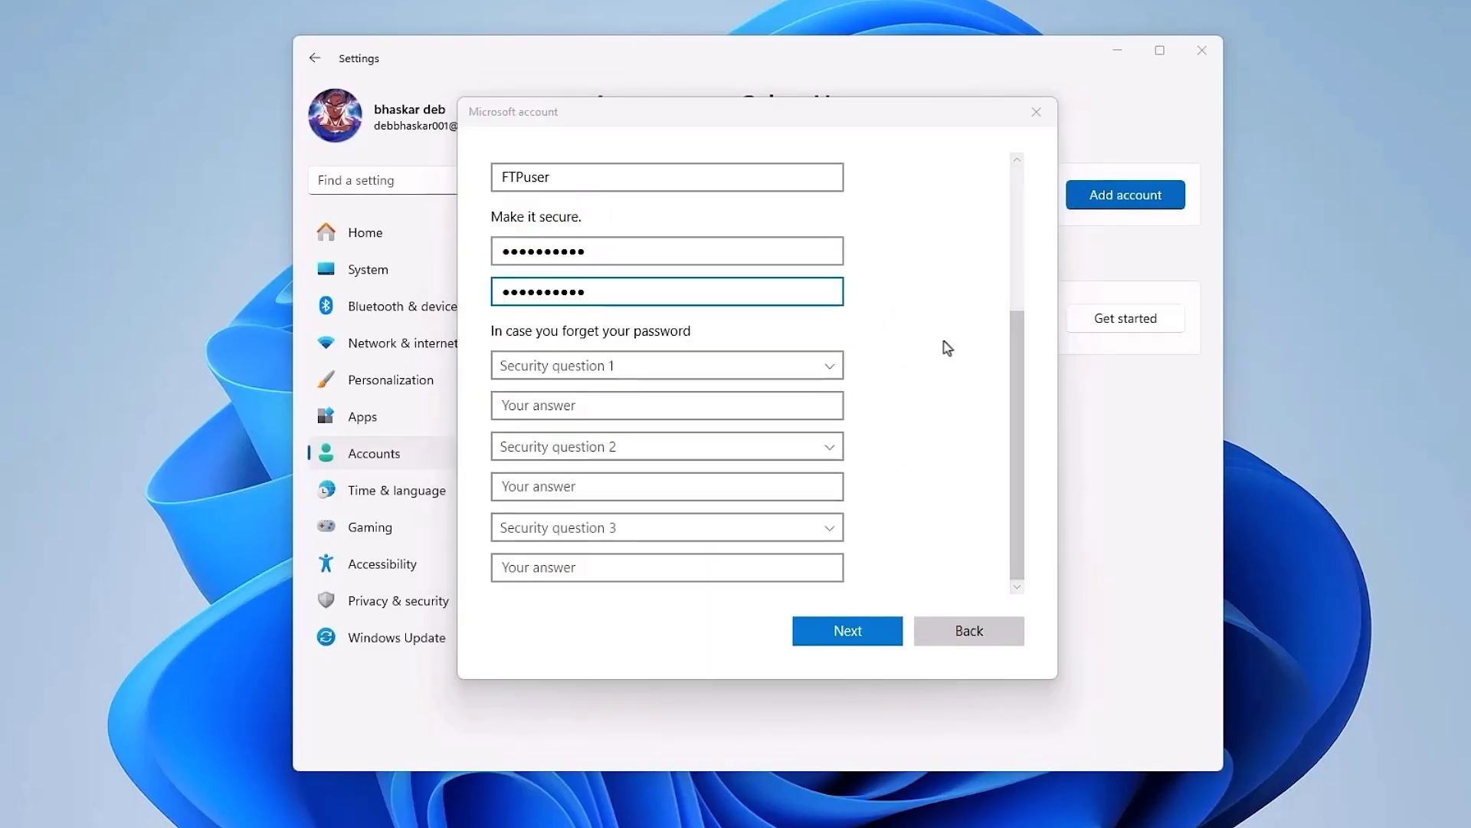
pyautogui.scroll(5, 943, 345)
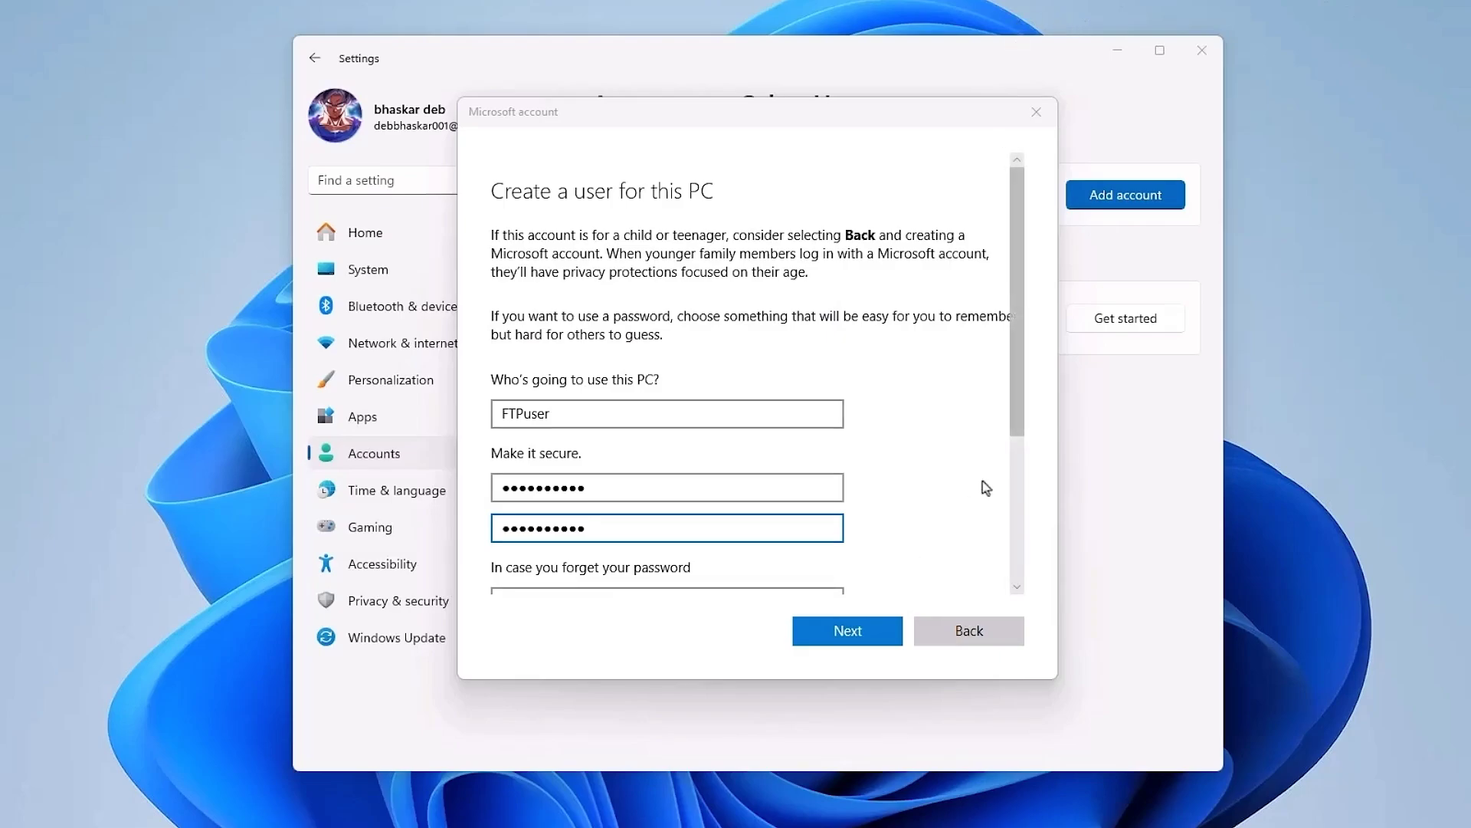
pyautogui.scroll(-3, 979, 491)
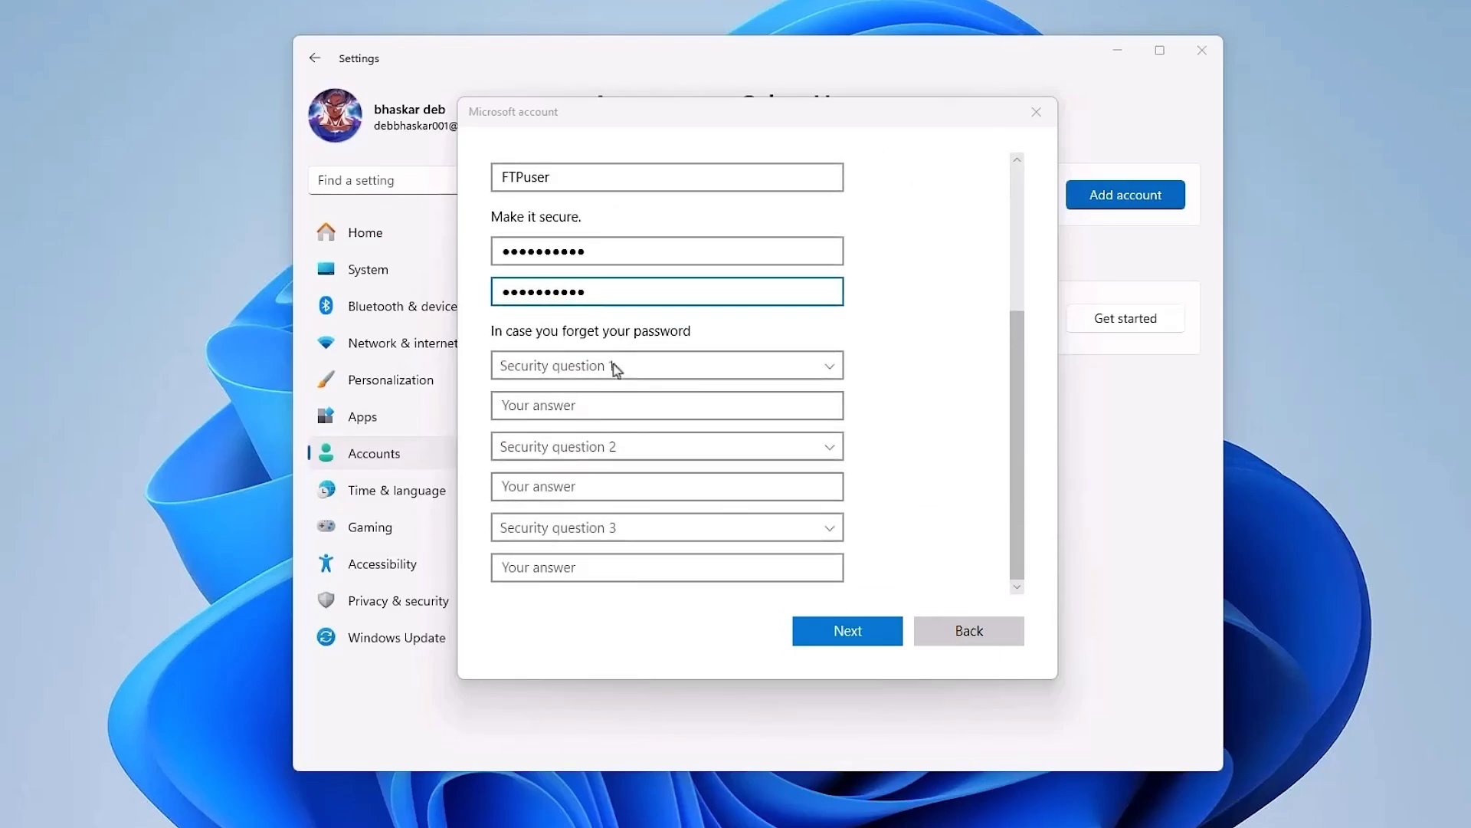
# Pick the security questions, finish creating the FTPuser local account, and close Settings.
pyautogui.click(647, 361)
pyautogui.click(674, 427)
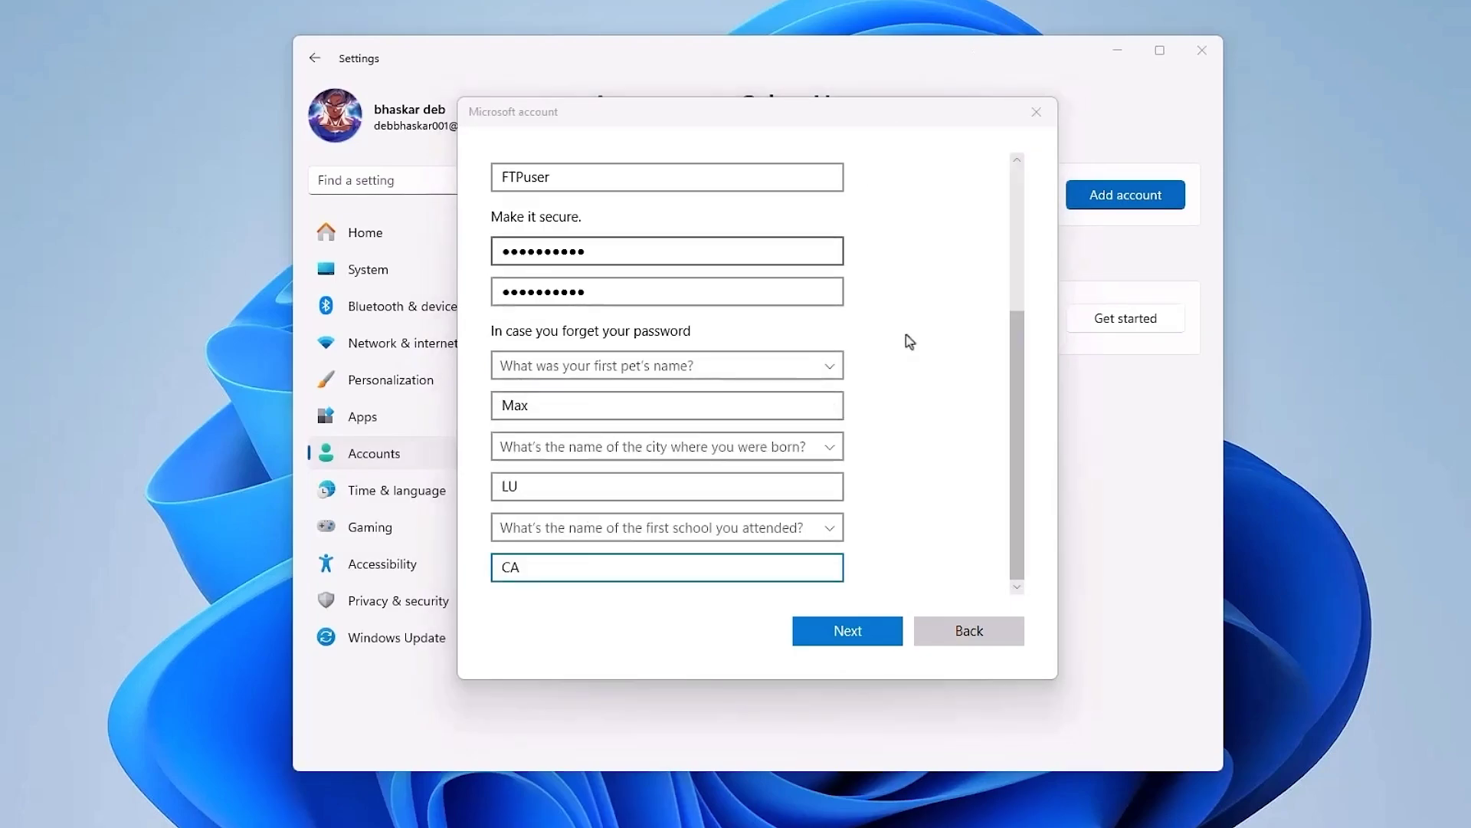
pyautogui.scroll(2, 584, 243)
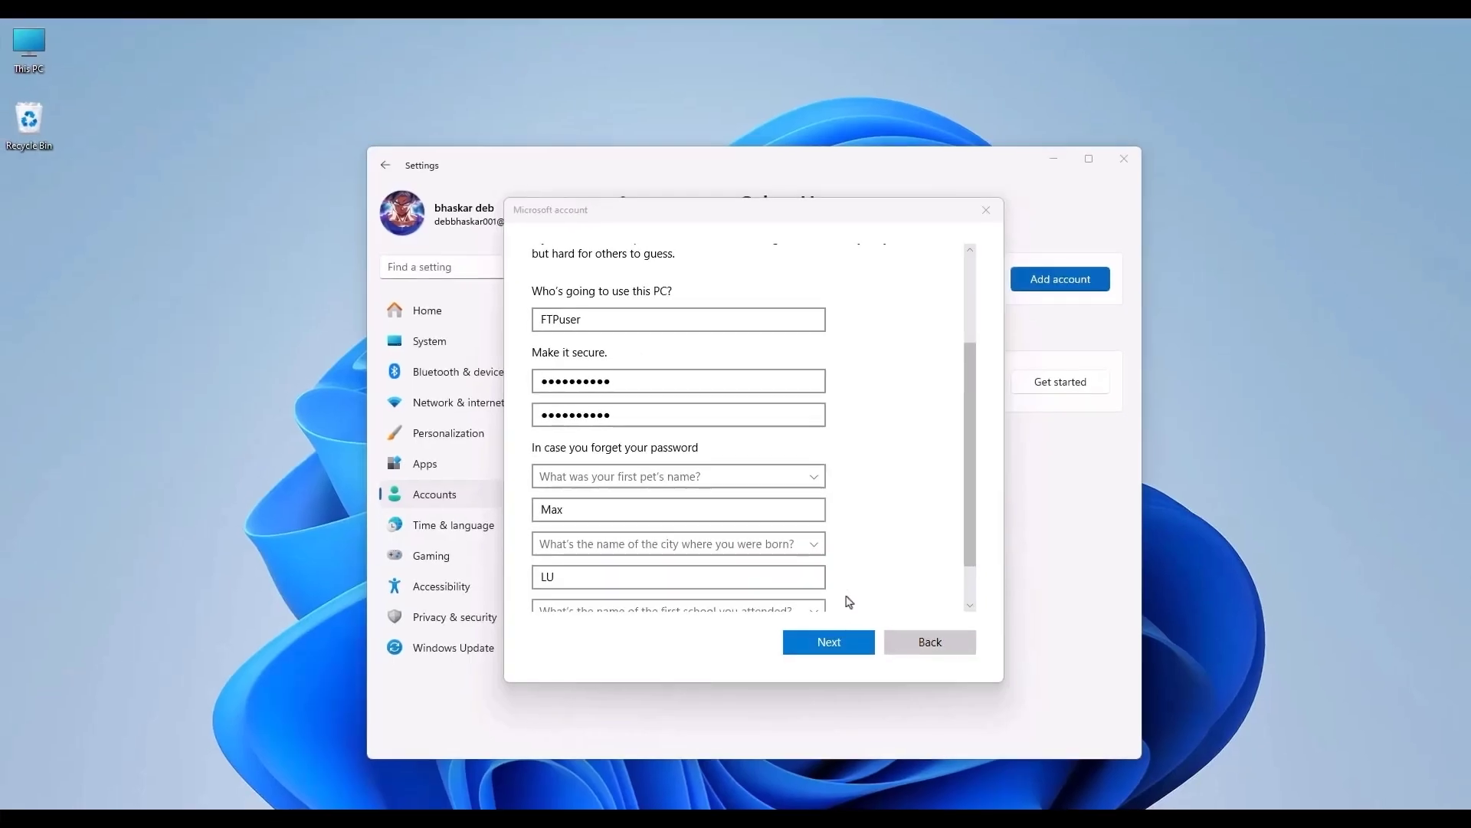
pyautogui.click(843, 643)
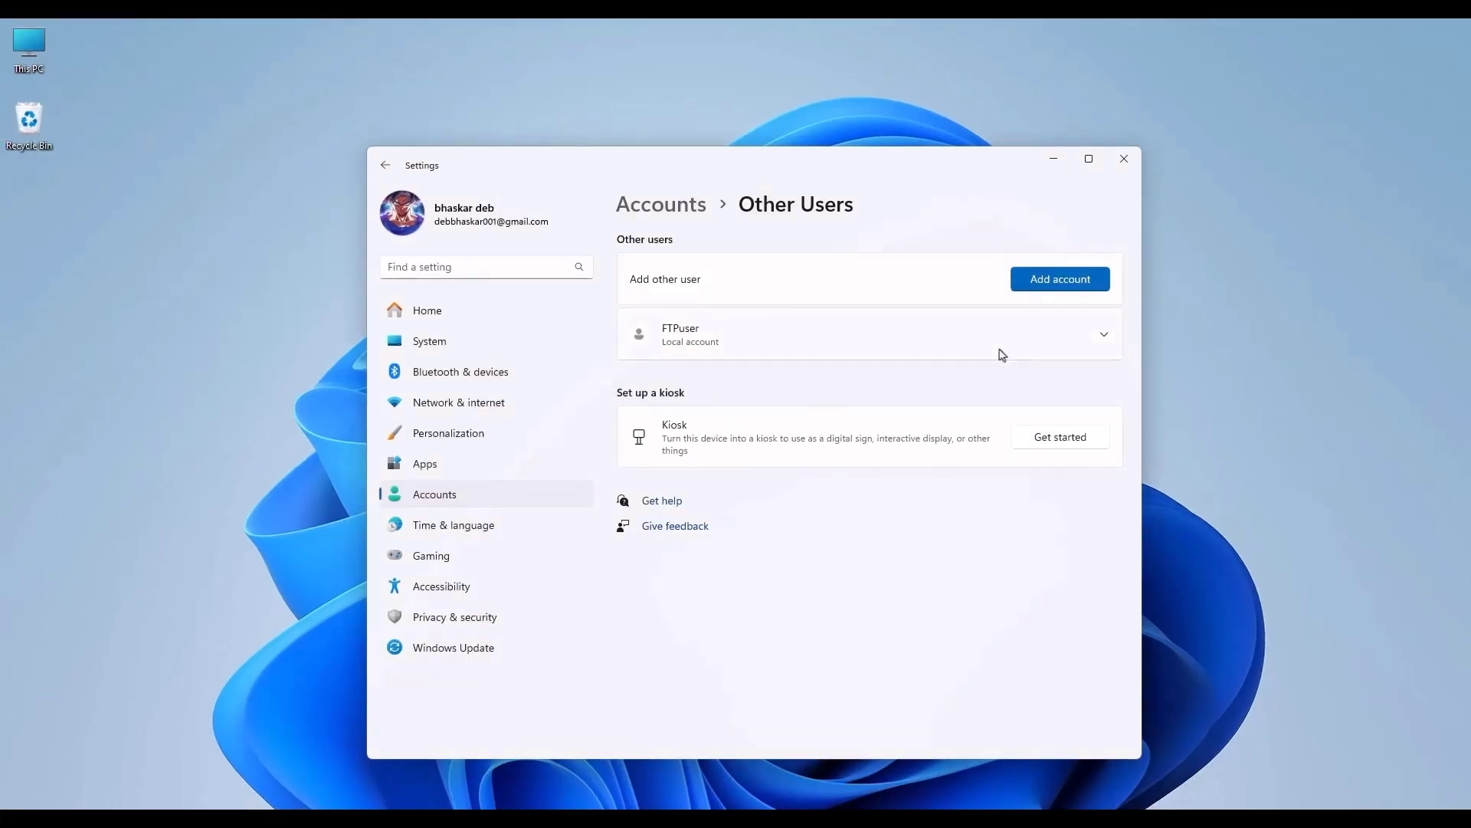
pyautogui.click(1124, 159)
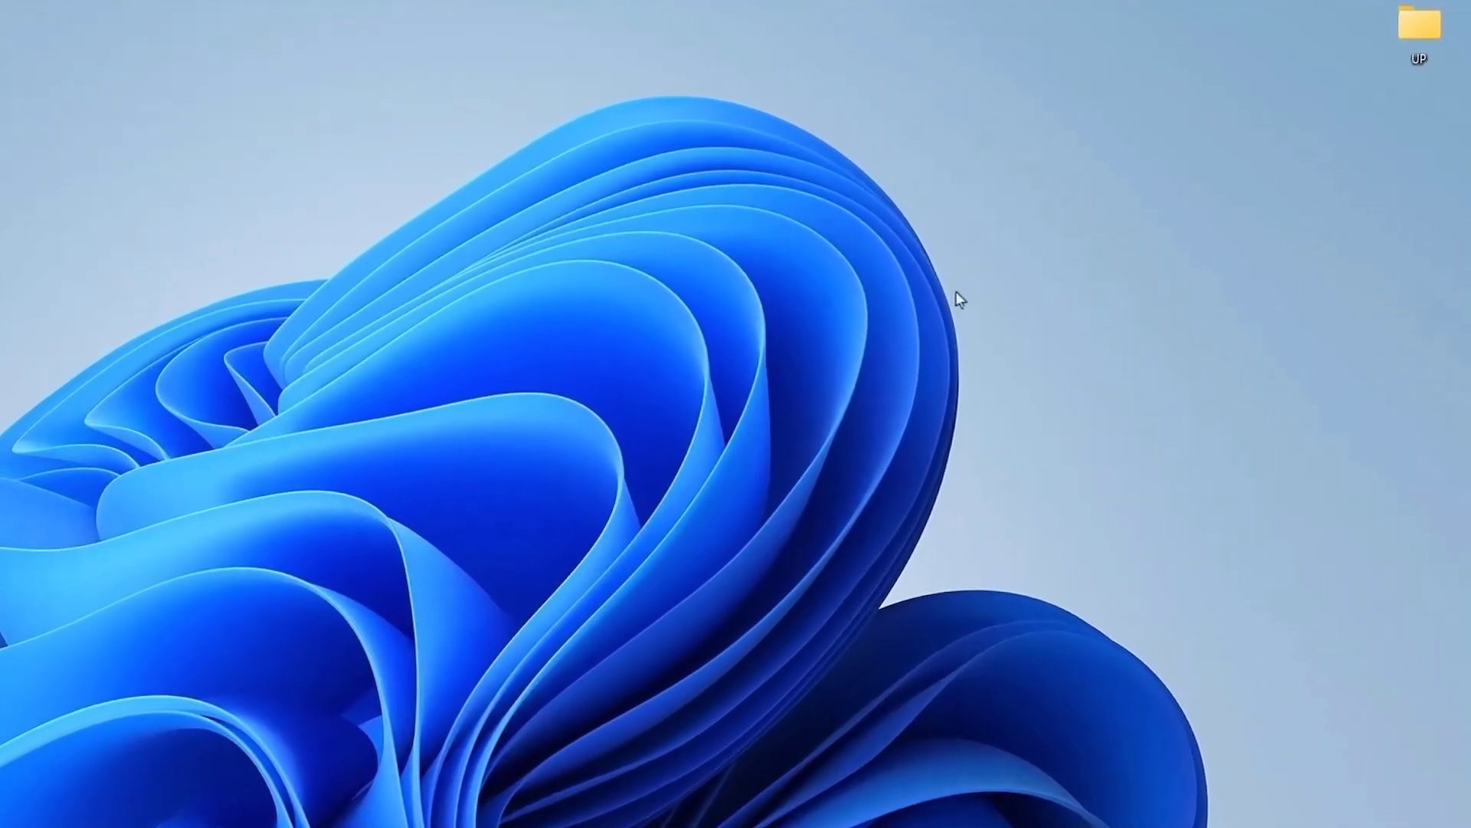
# Add MAX\FTPuser to the UP folder's security permissions list.
pyautogui.rightClick(1438, 32)
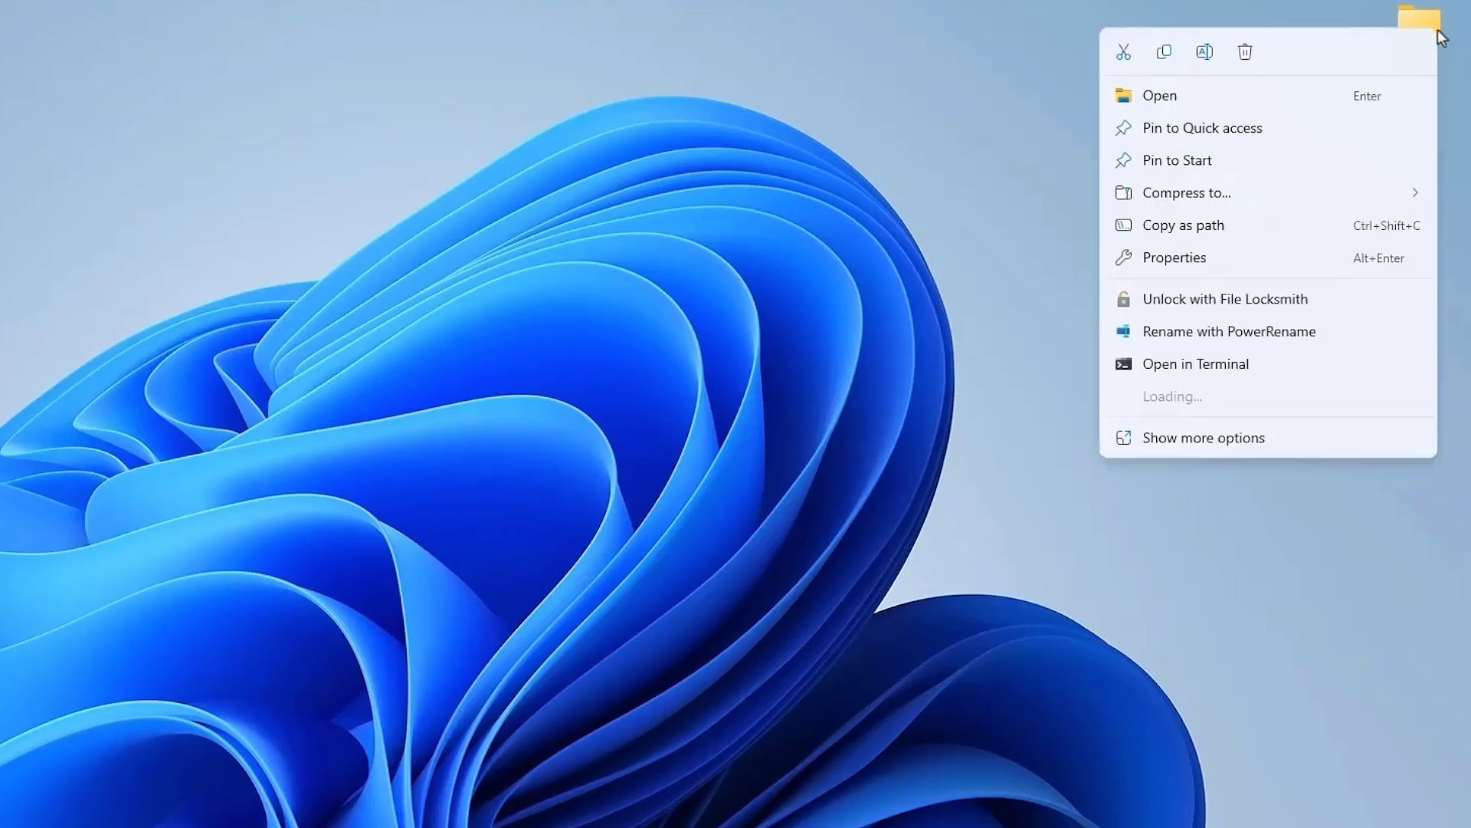
pyautogui.click(1200, 261)
pyautogui.moveTo(548, 288); pyautogui.dragTo(1109, 152)
pyautogui.click(1085, 193)
pyautogui.click(1258, 357)
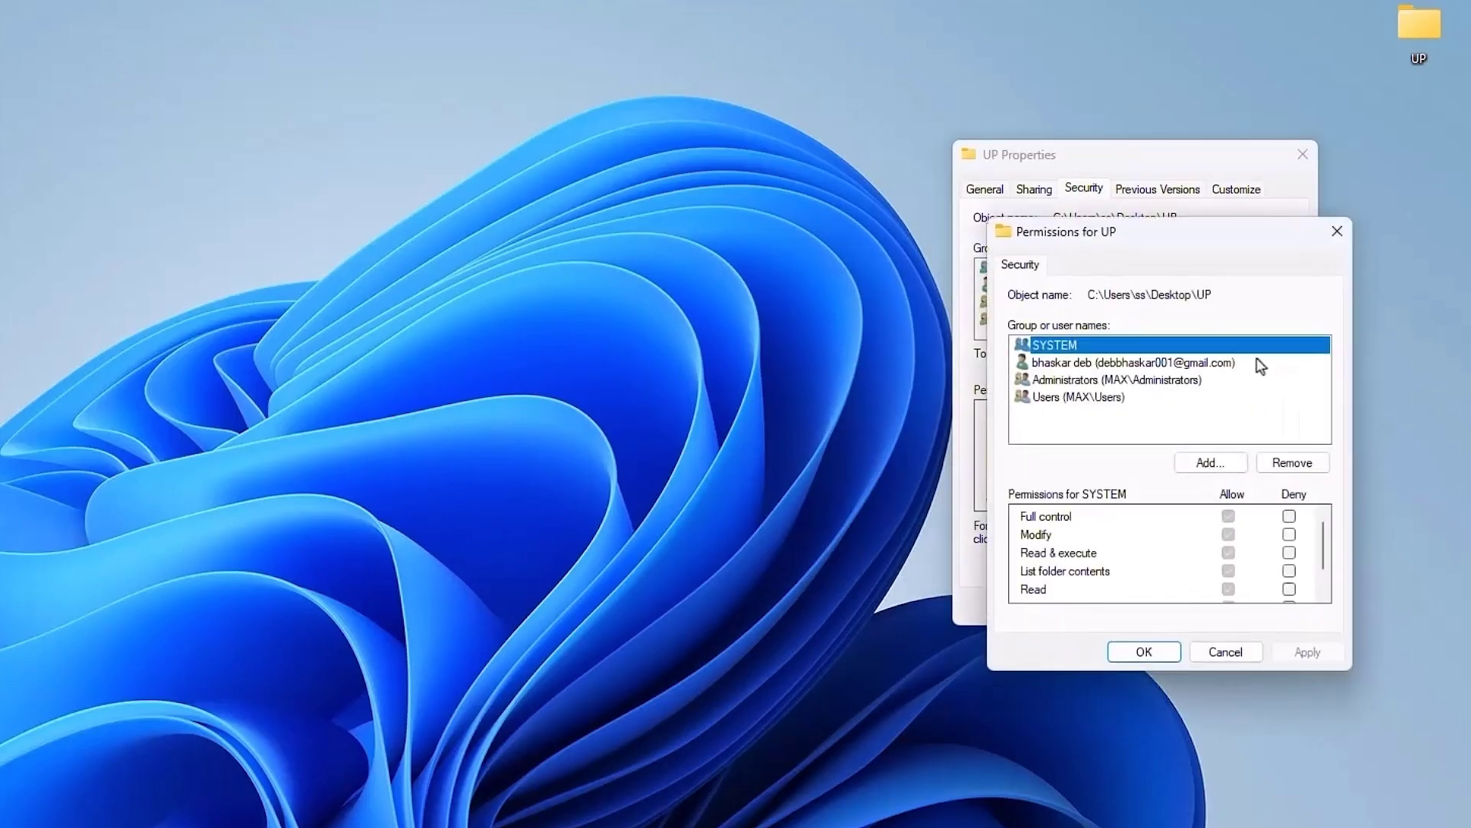
pyautogui.click(1219, 463)
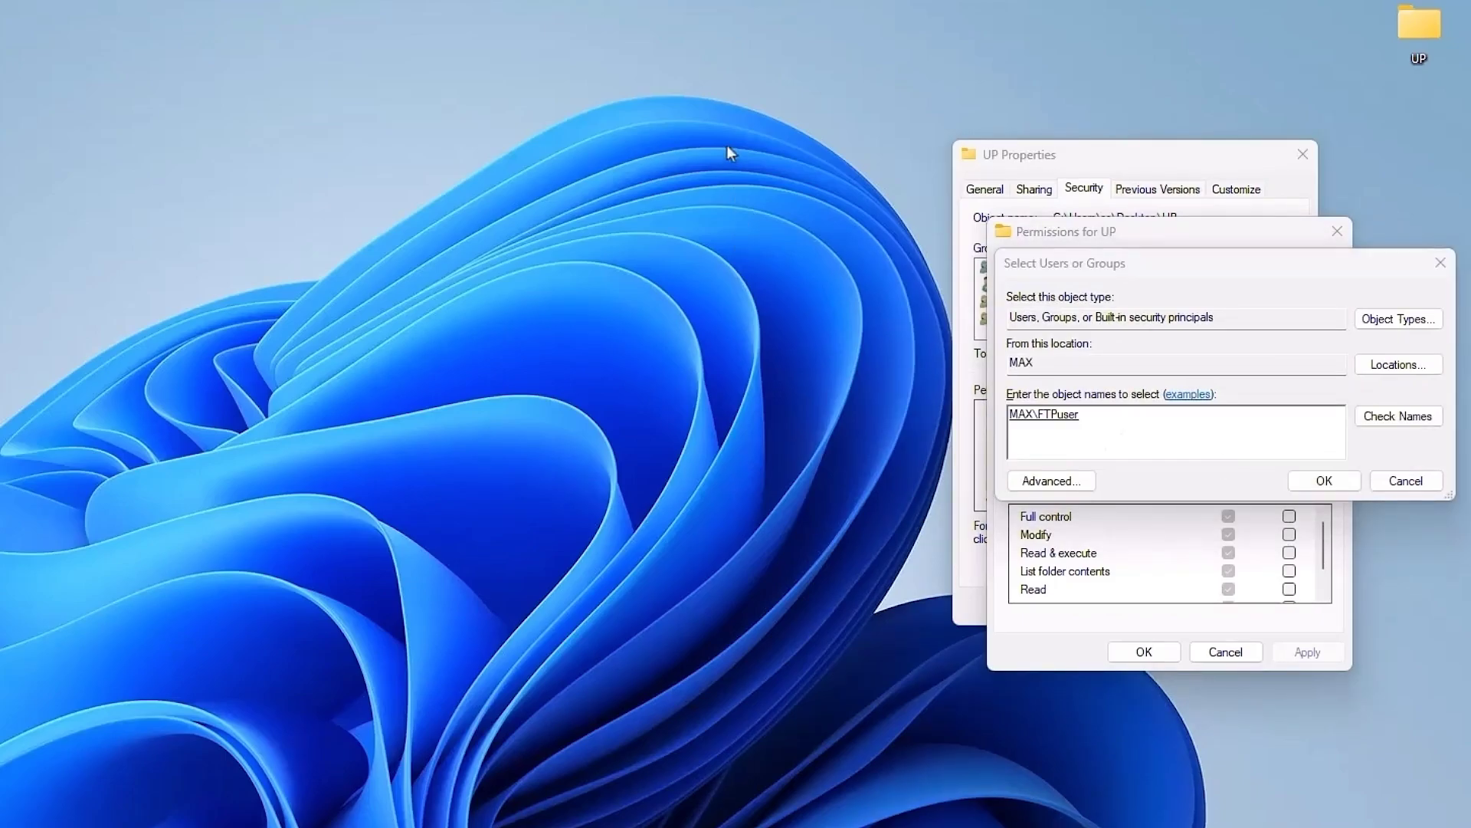
pyautogui.click(1017, 416)
pyautogui.click(1320, 481)
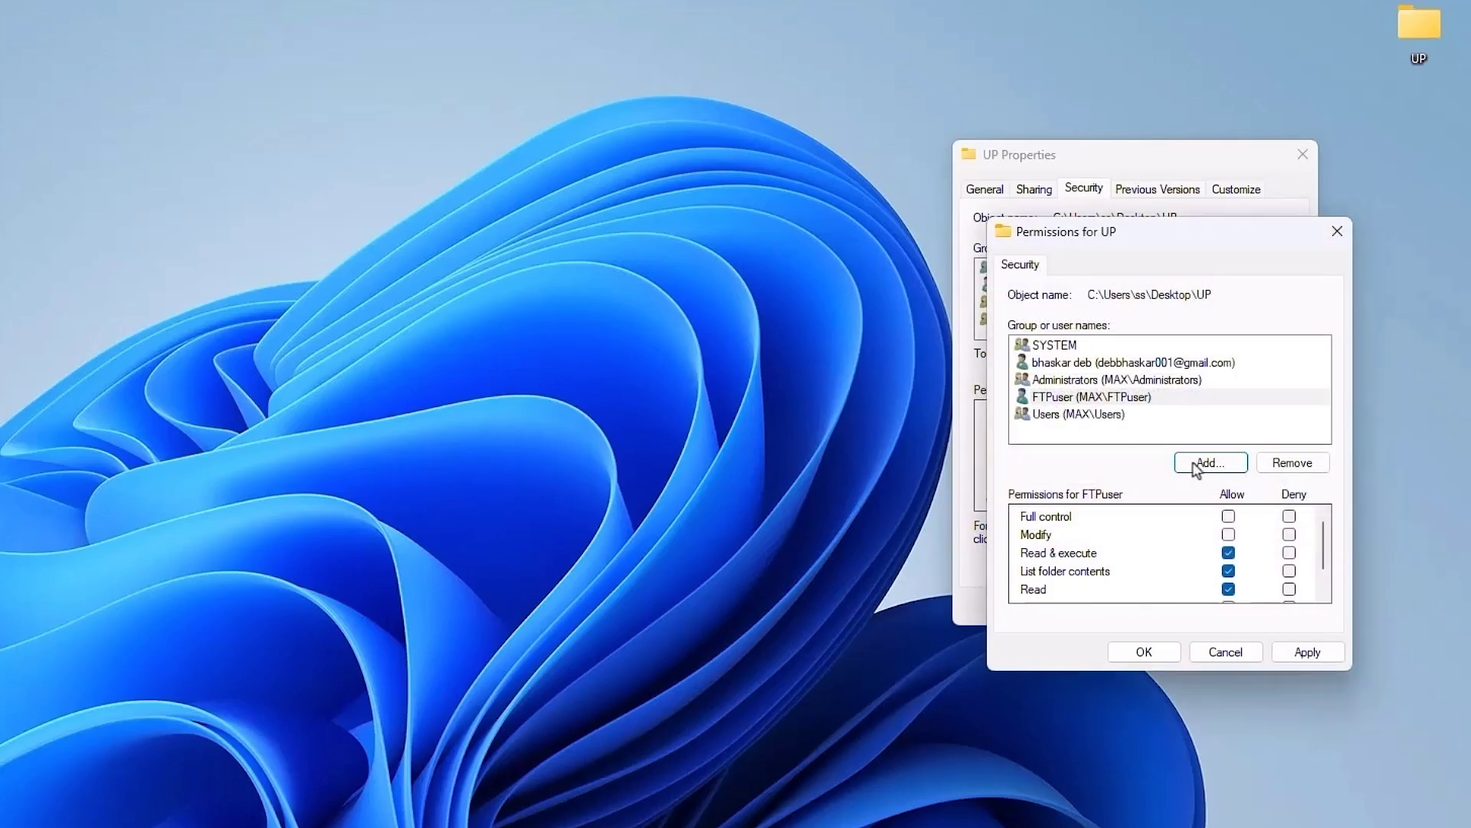
# Grant FTPuser Full control on UP, apply it, and close the properties dialogs.
pyautogui.click(1080, 400)
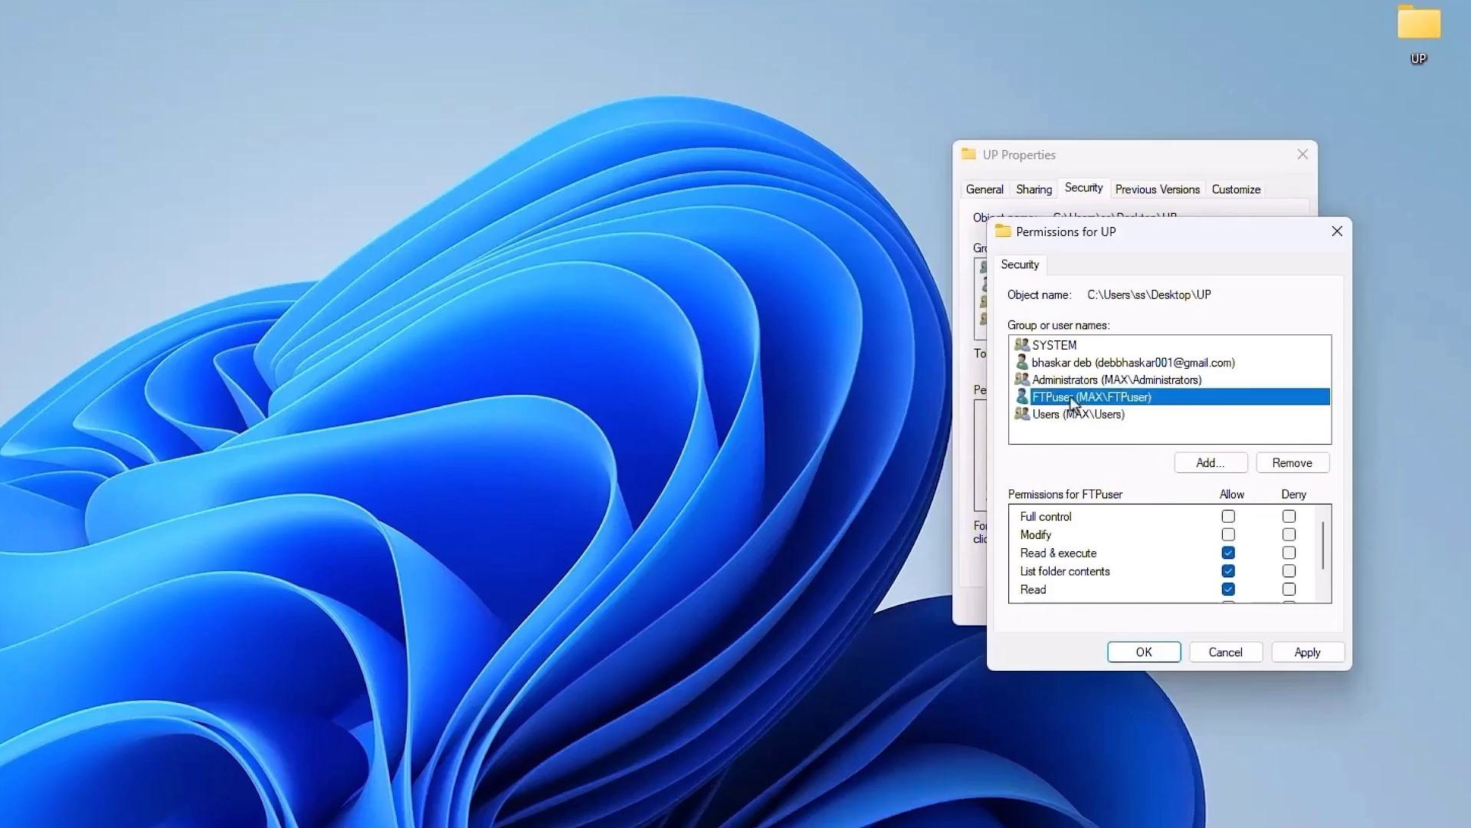
pyautogui.click(1228, 518)
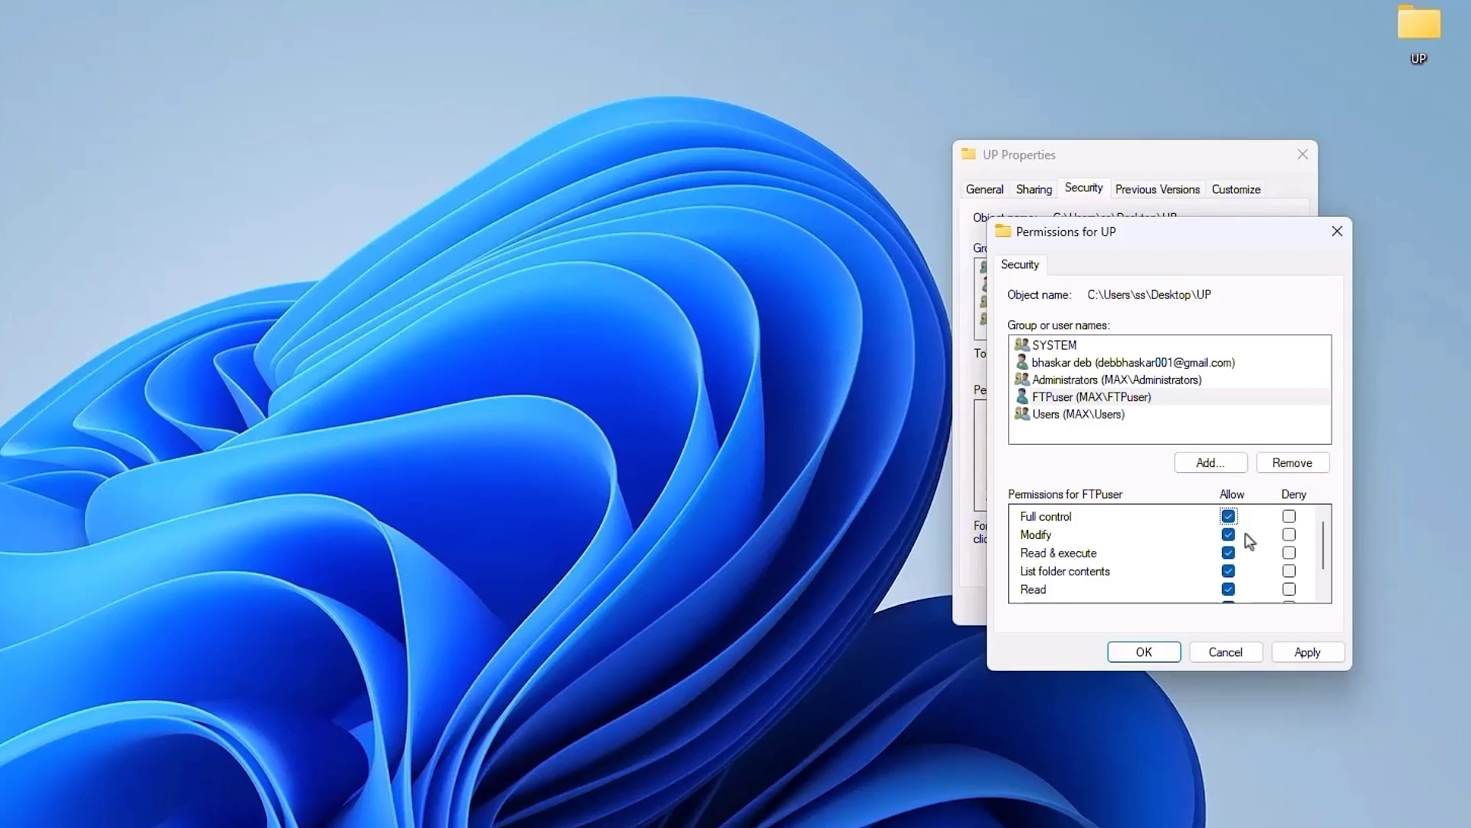
pyautogui.click(1308, 651)
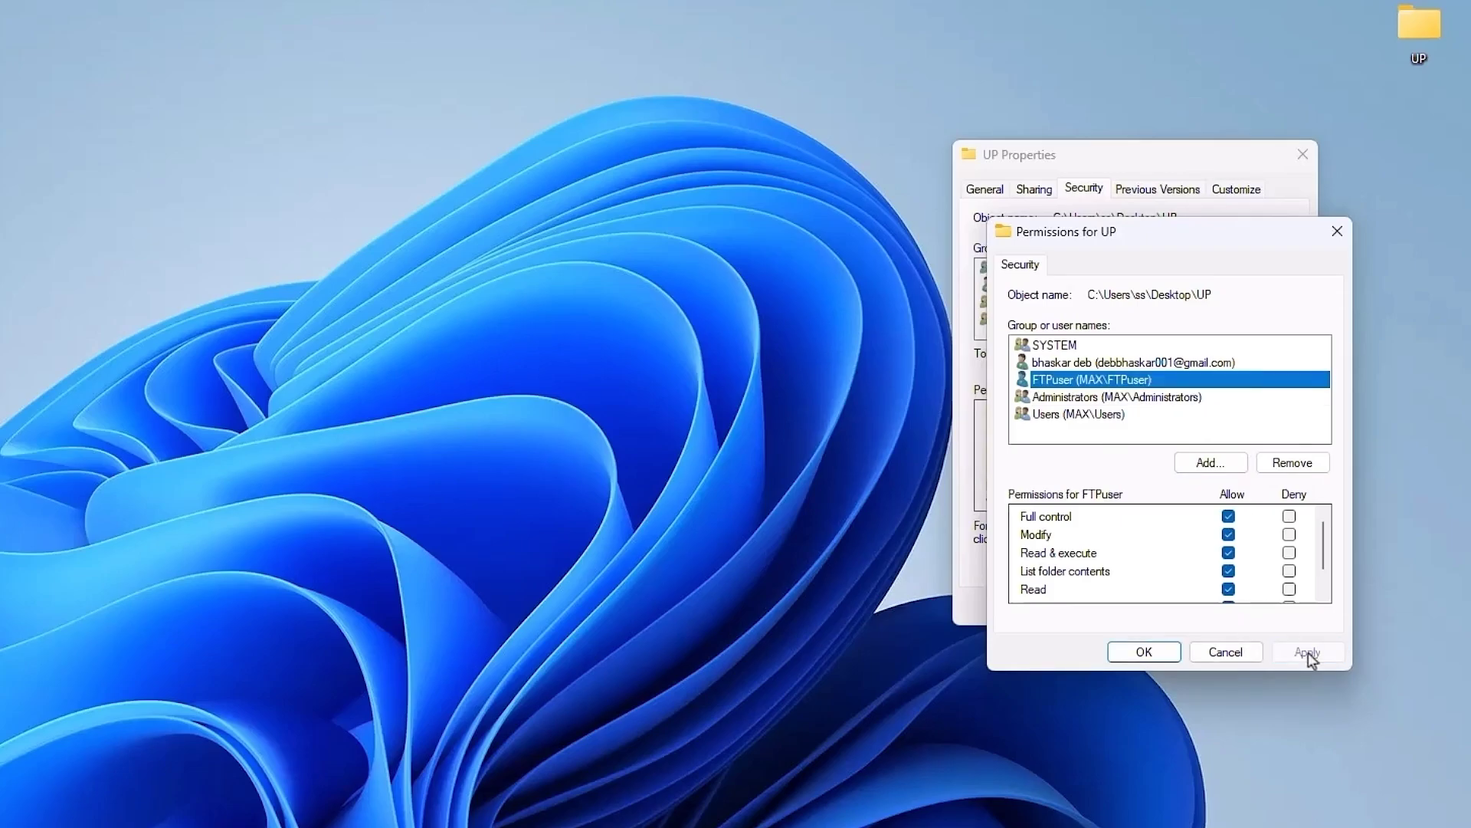
pyautogui.click(1144, 652)
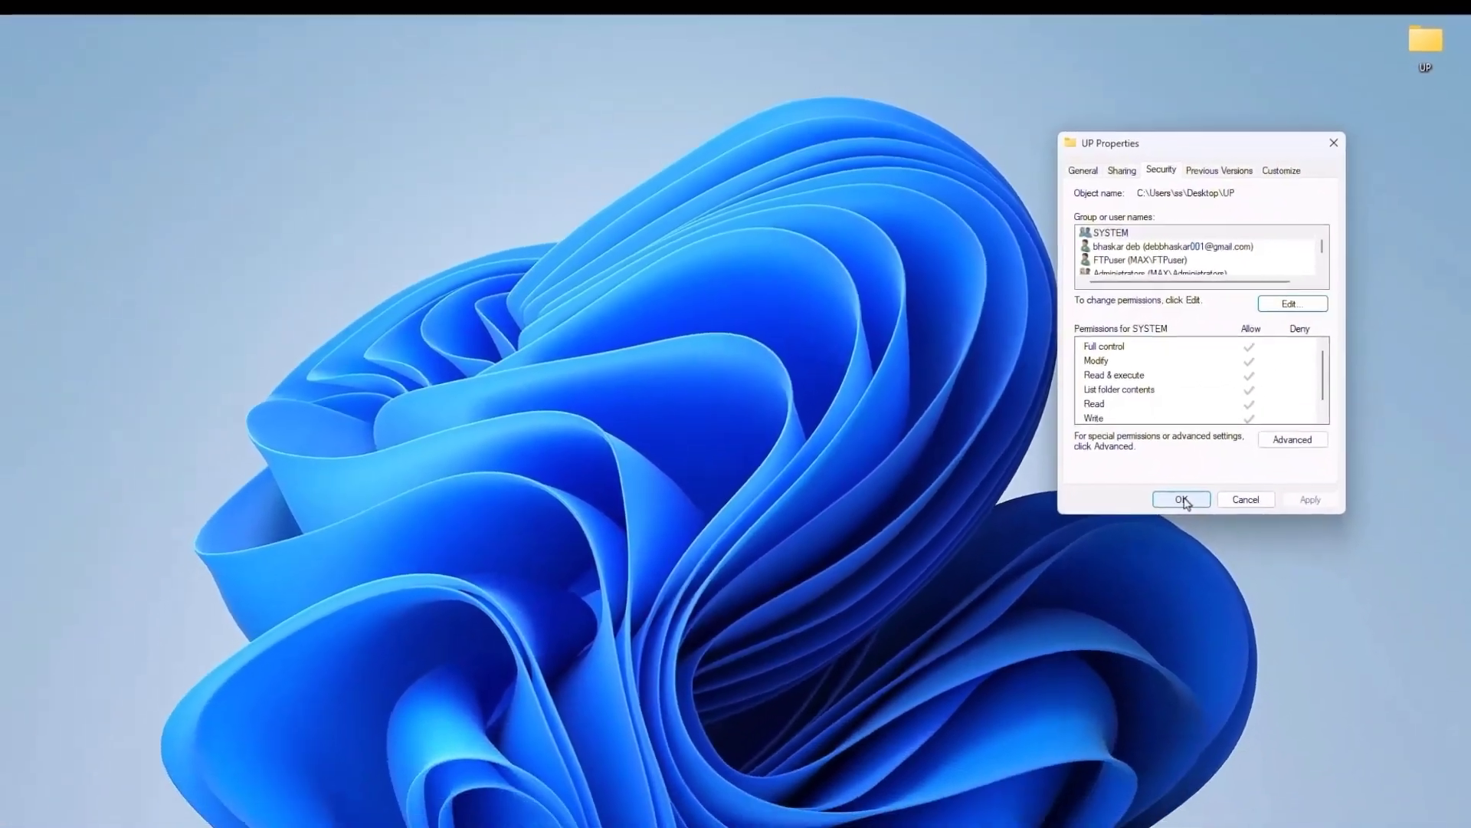
pyautogui.click(1110, 607)
pyautogui.press('super')
pyautogui.press('Escape')
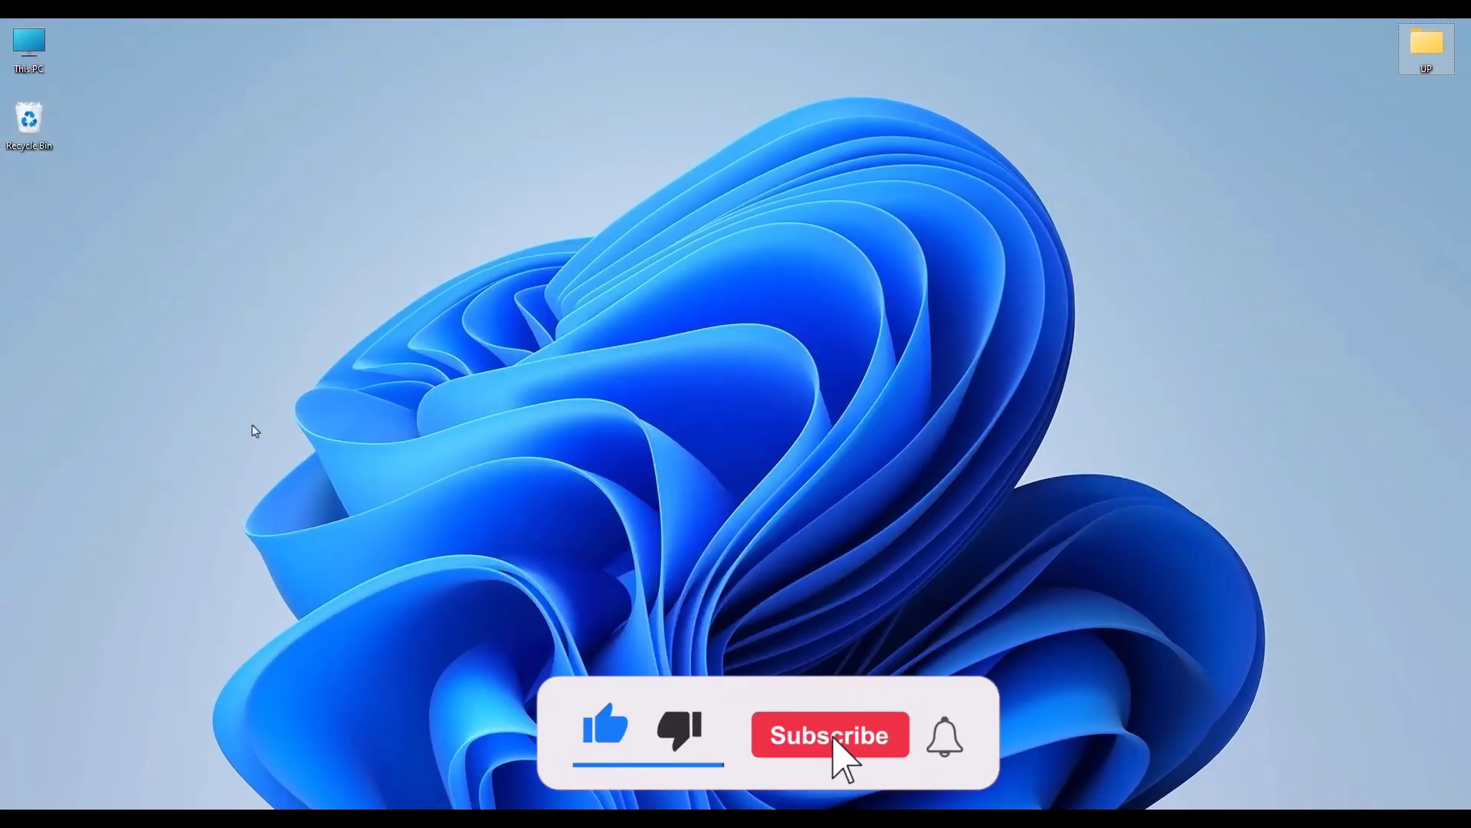
# Launch Control Panel from Start search in Large icons view and go to Windows Defender Firewall.
pyautogui.click(255, 430)
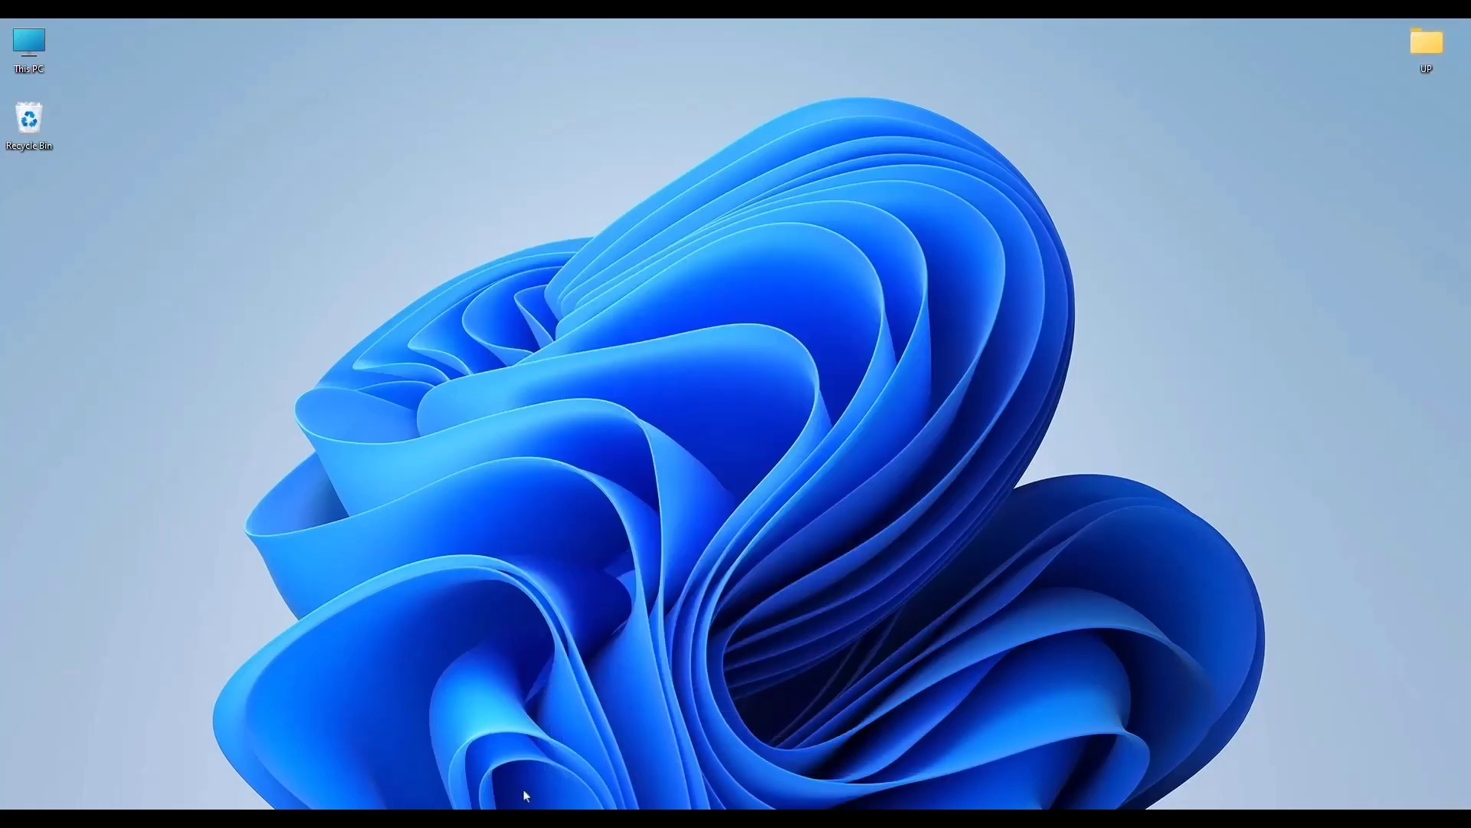
pyautogui.press('super')
pyautogui.write('co')
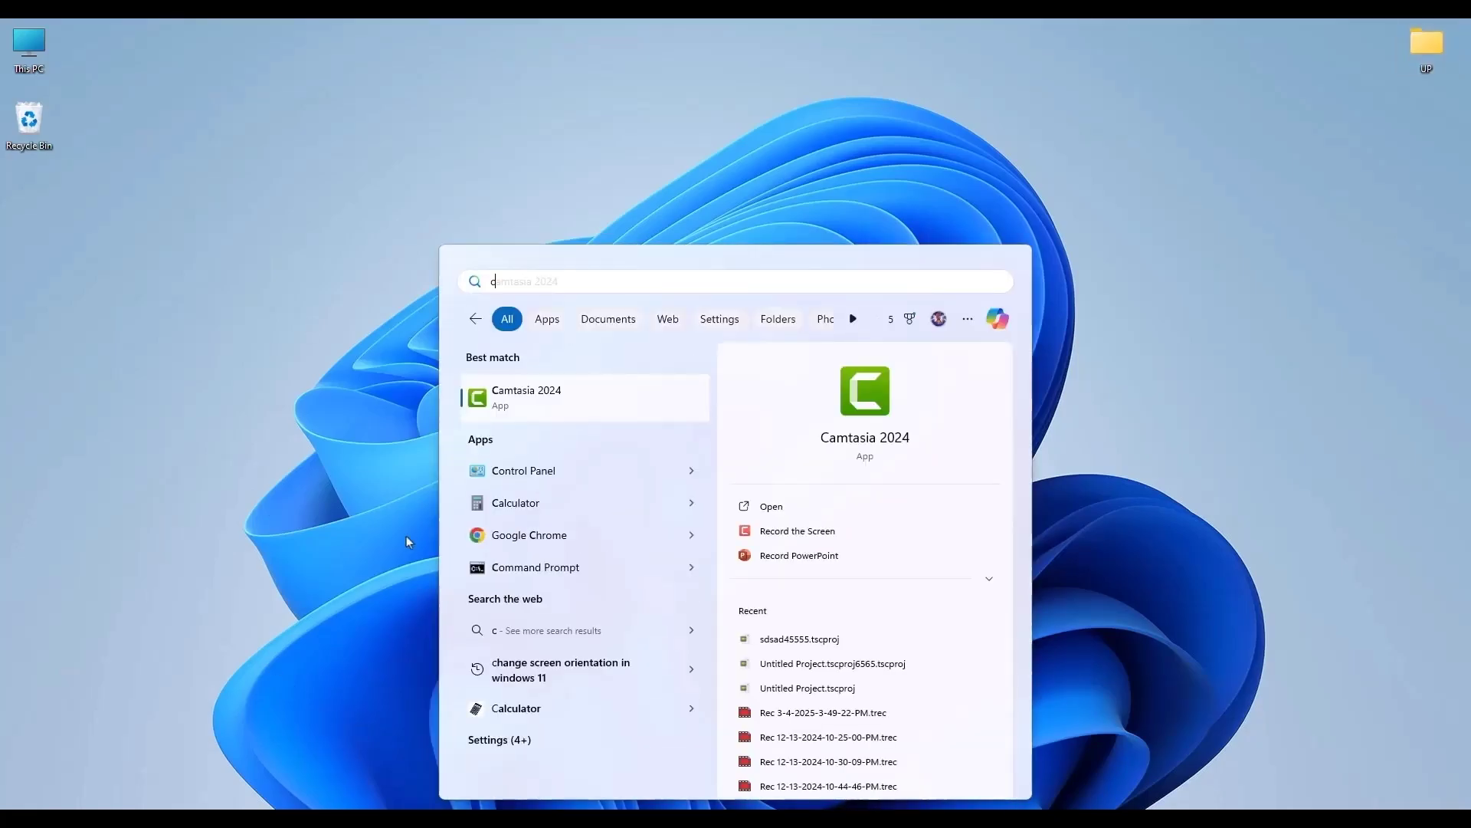
pyautogui.click(589, 414)
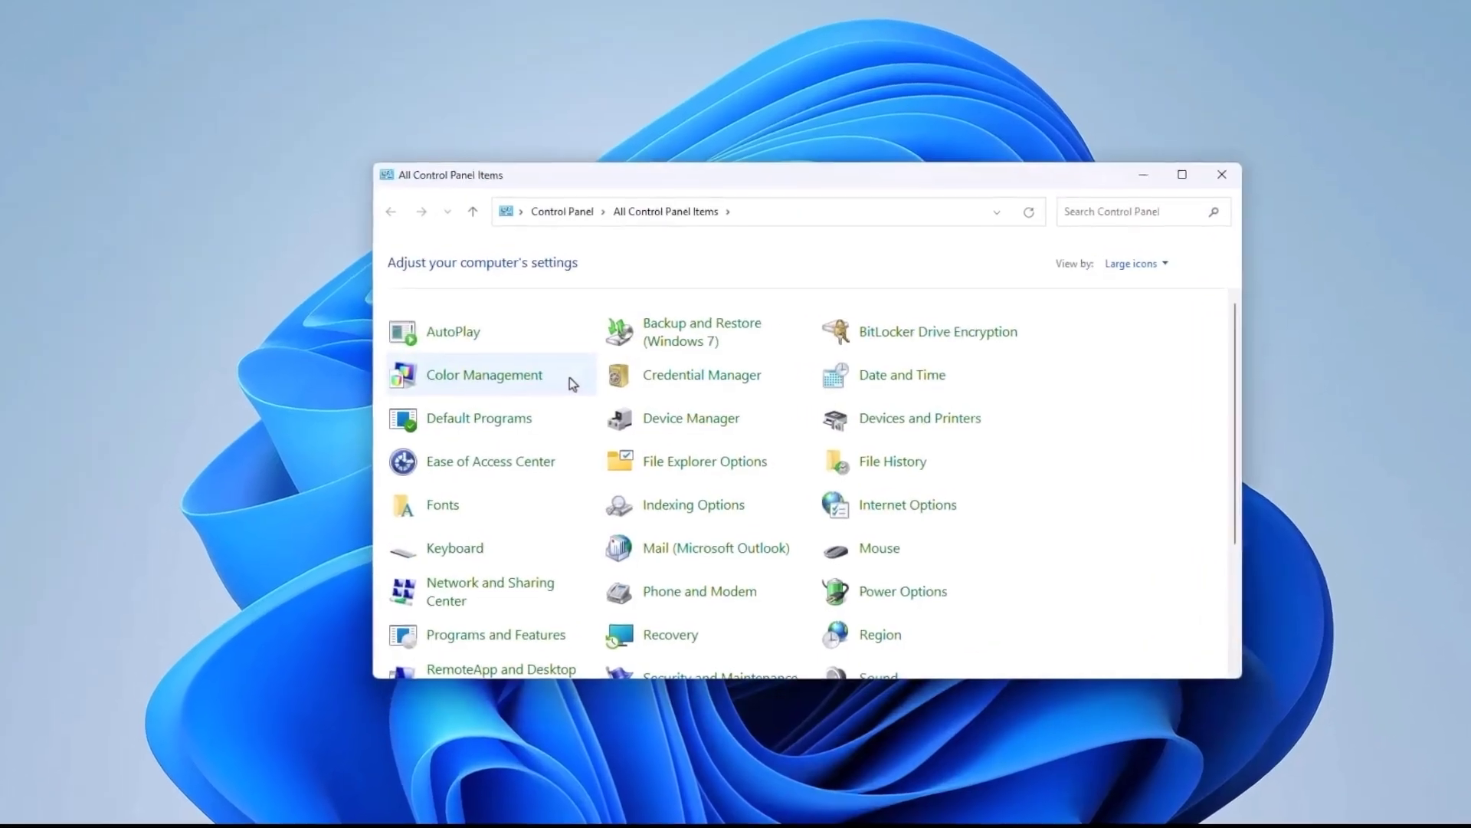
pyautogui.click(1195, 239)
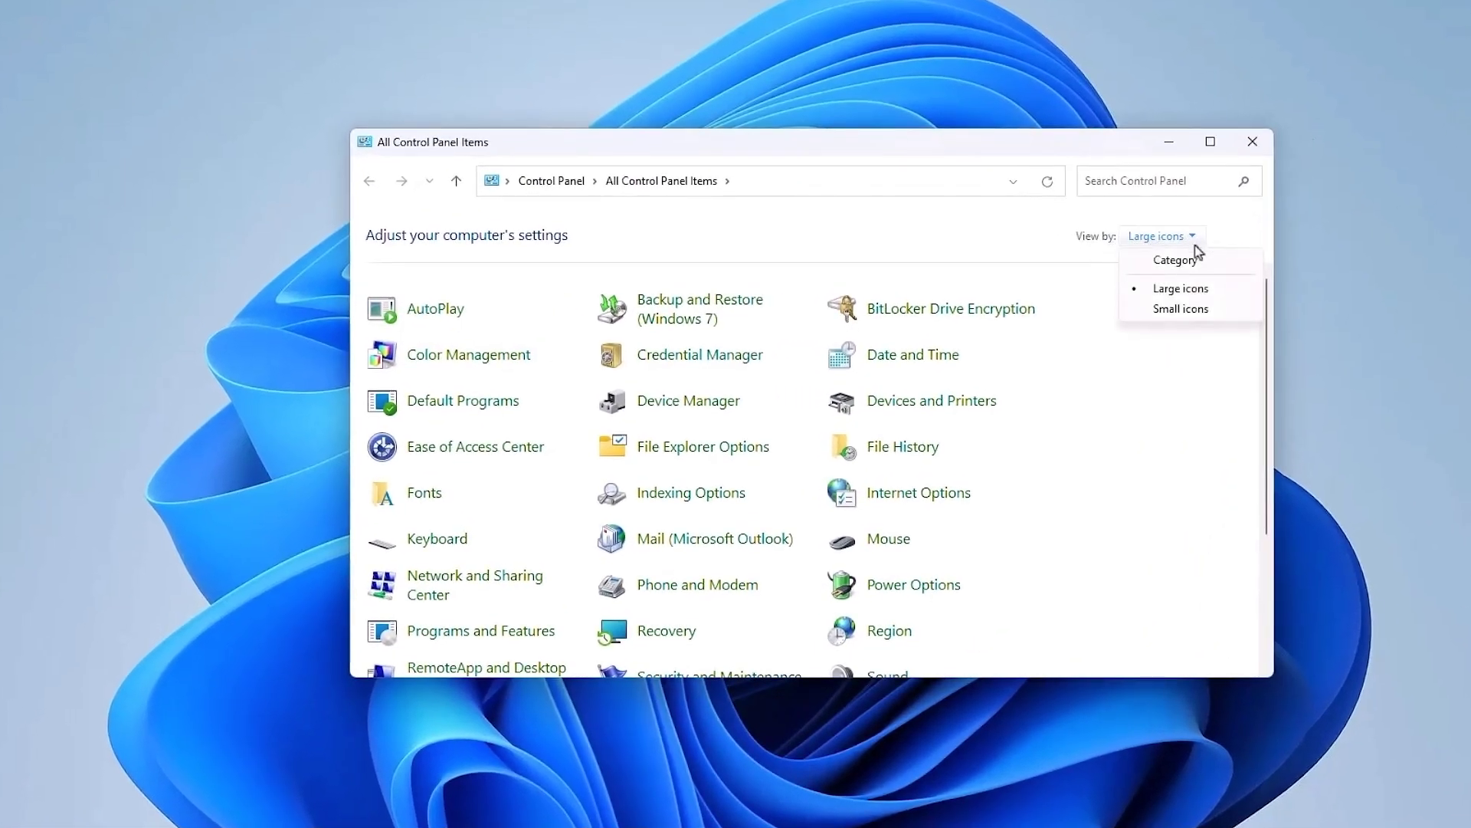
pyautogui.click(1193, 295)
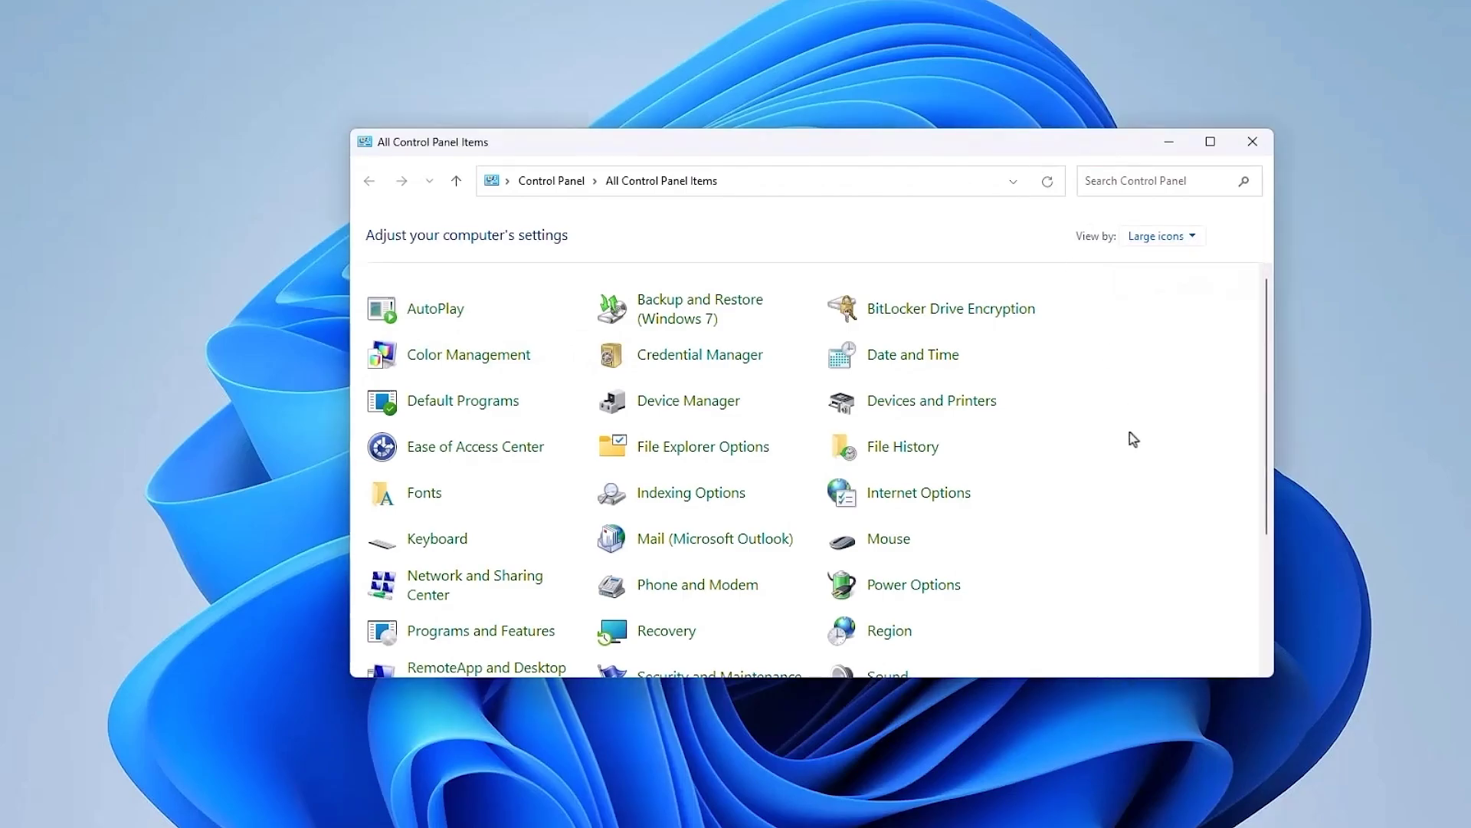
pyautogui.moveTo(1269, 337); pyautogui.dragTo(1273, 481)
pyautogui.click(695, 631)
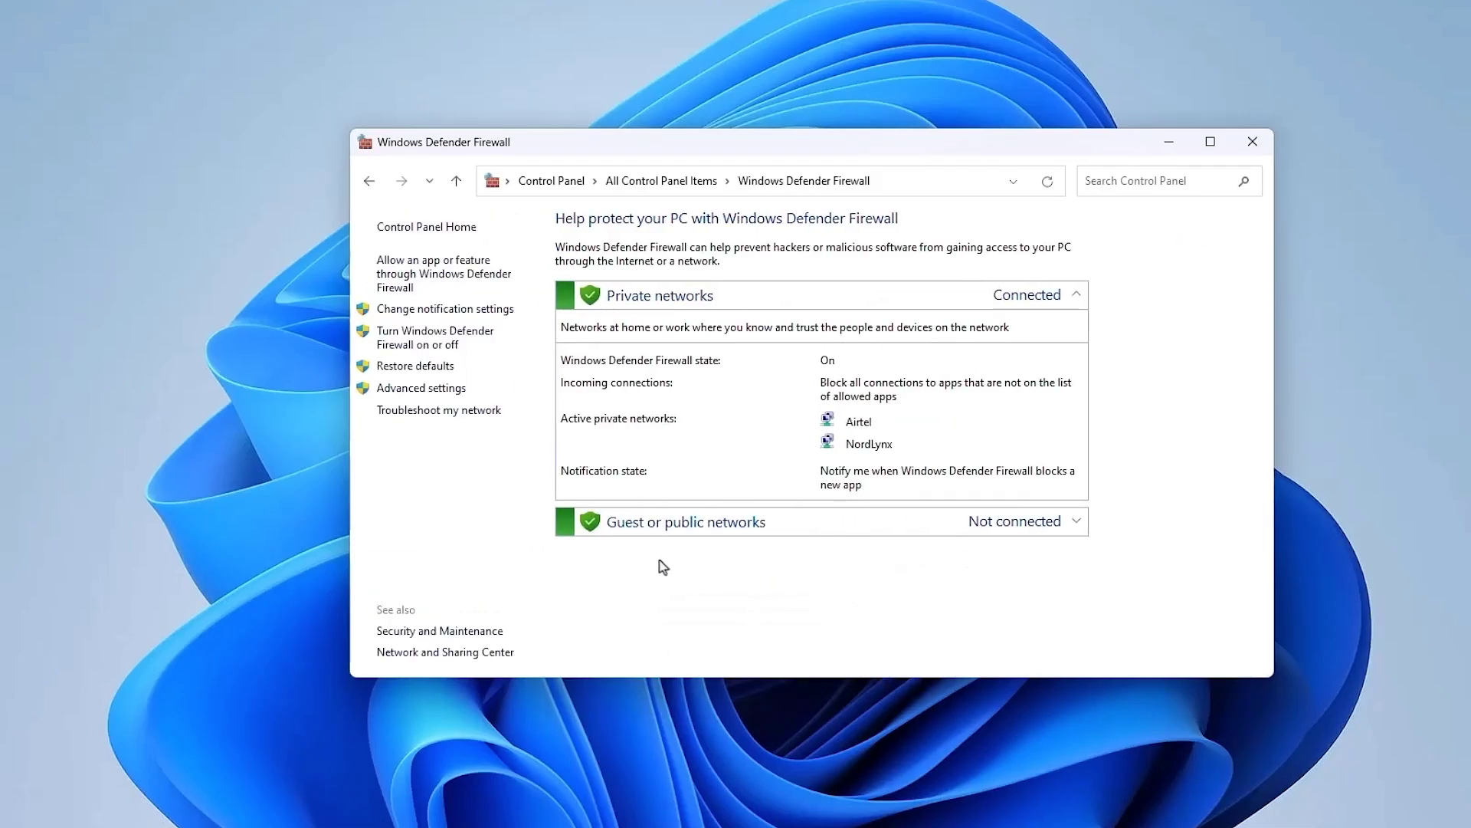
# Allow FTP Server through the firewall for Private and Public networks and save the change.
pyautogui.click(446, 273)
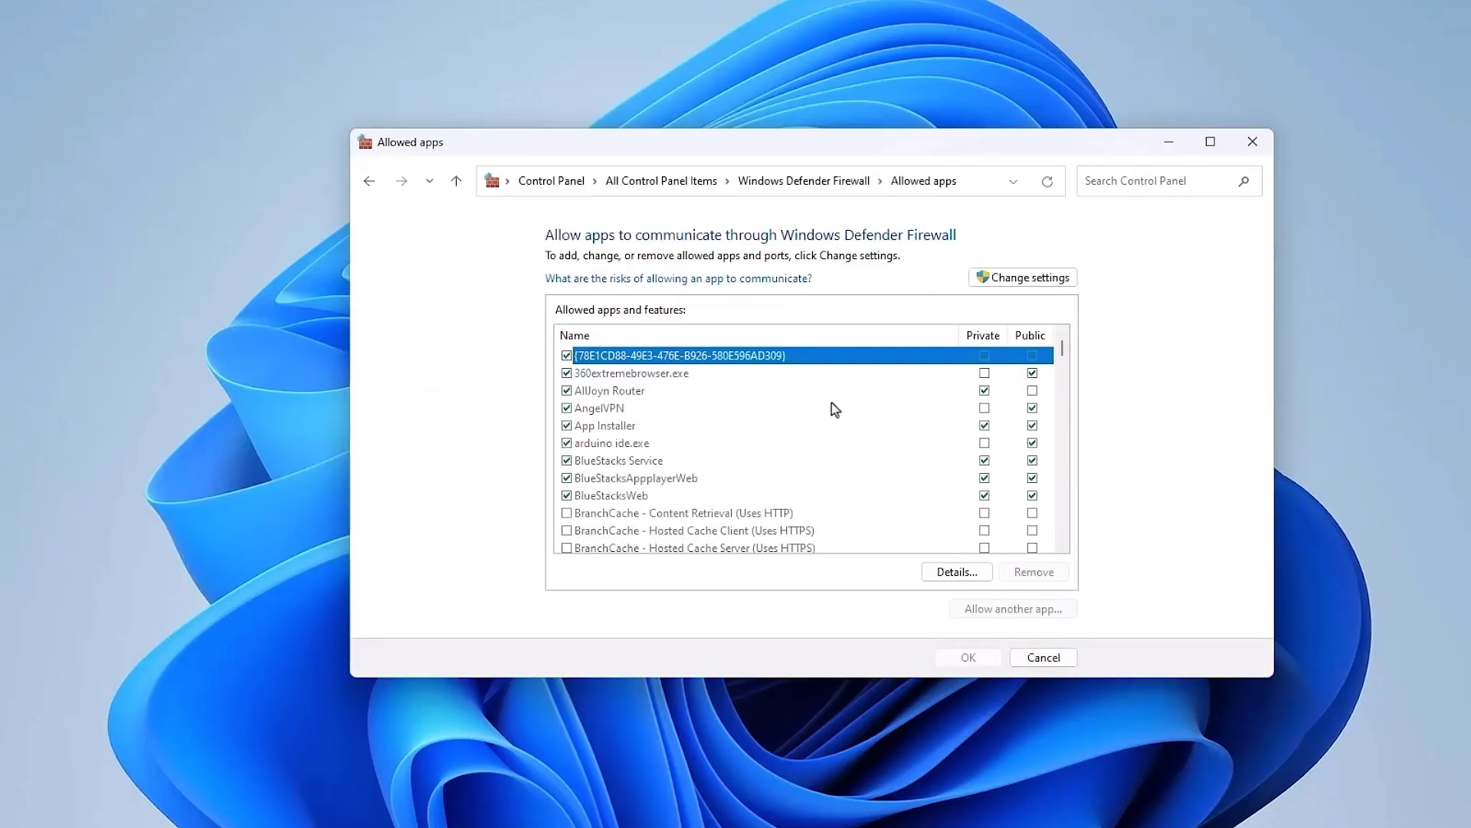
pyautogui.click(1014, 284)
pyautogui.click(1035, 38)
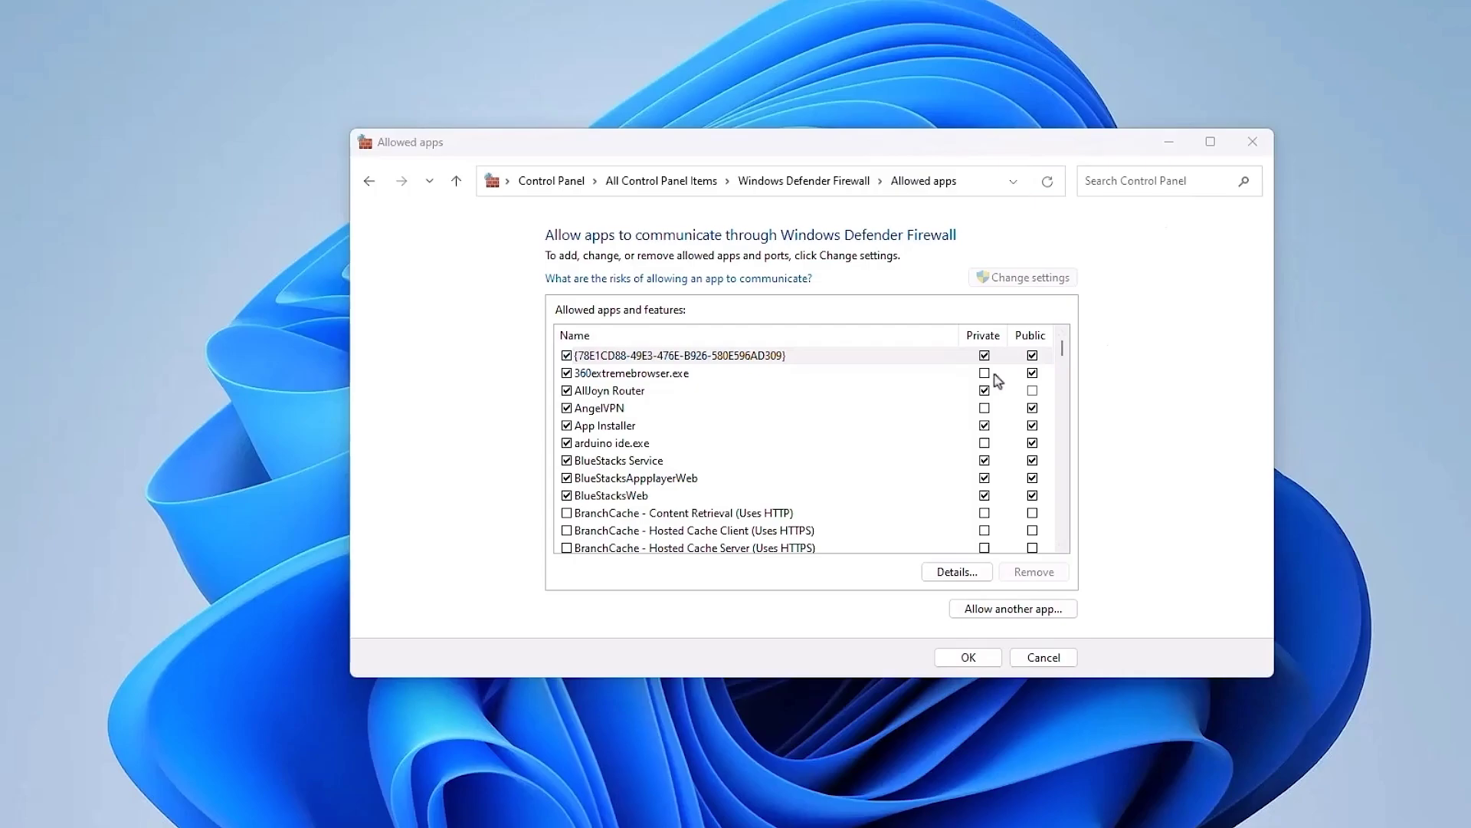
pyautogui.moveTo(1063, 351); pyautogui.dragTo(1059, 408)
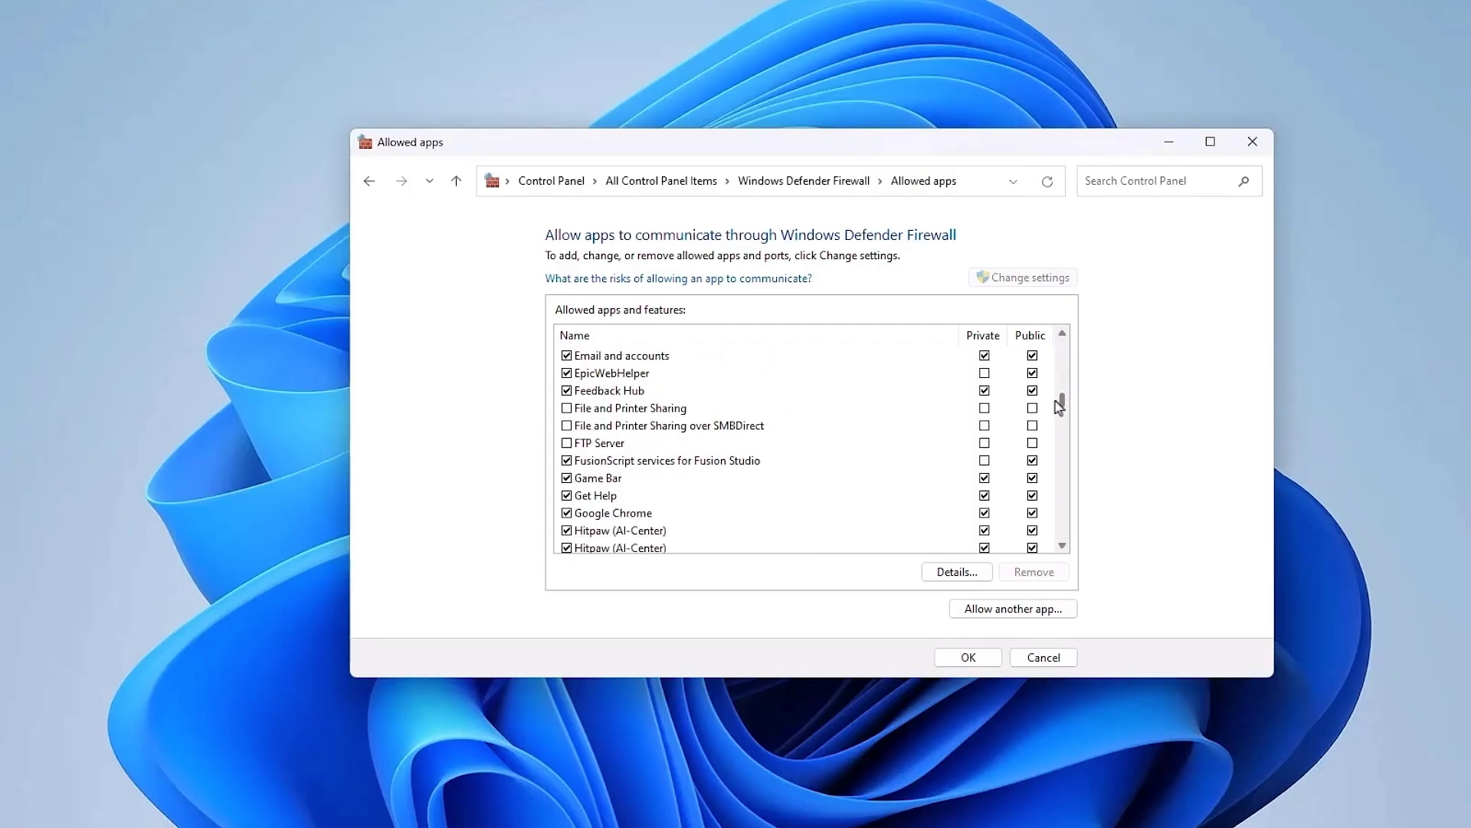
pyautogui.click(568, 445)
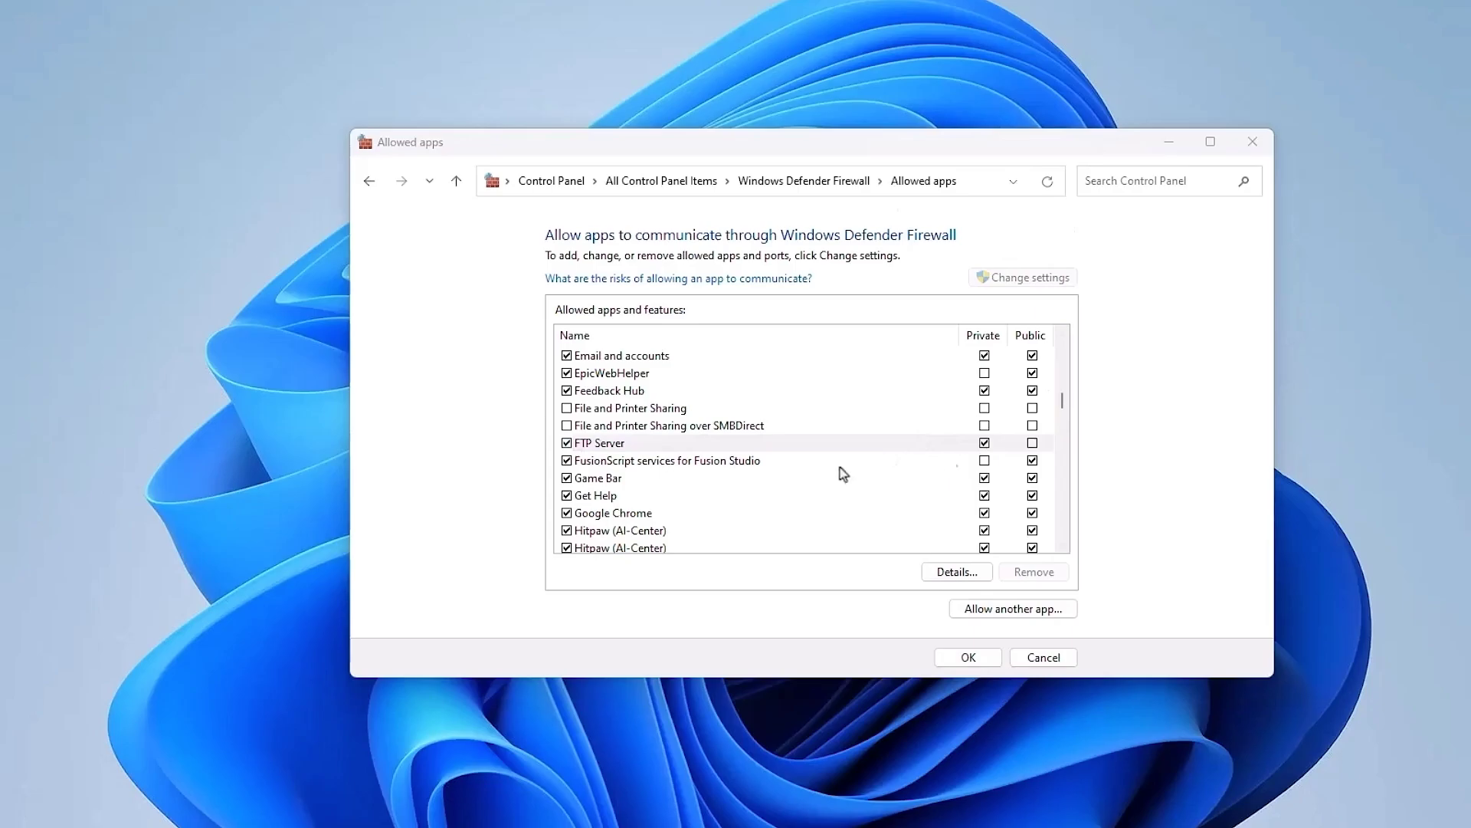
pyautogui.click(1032, 444)
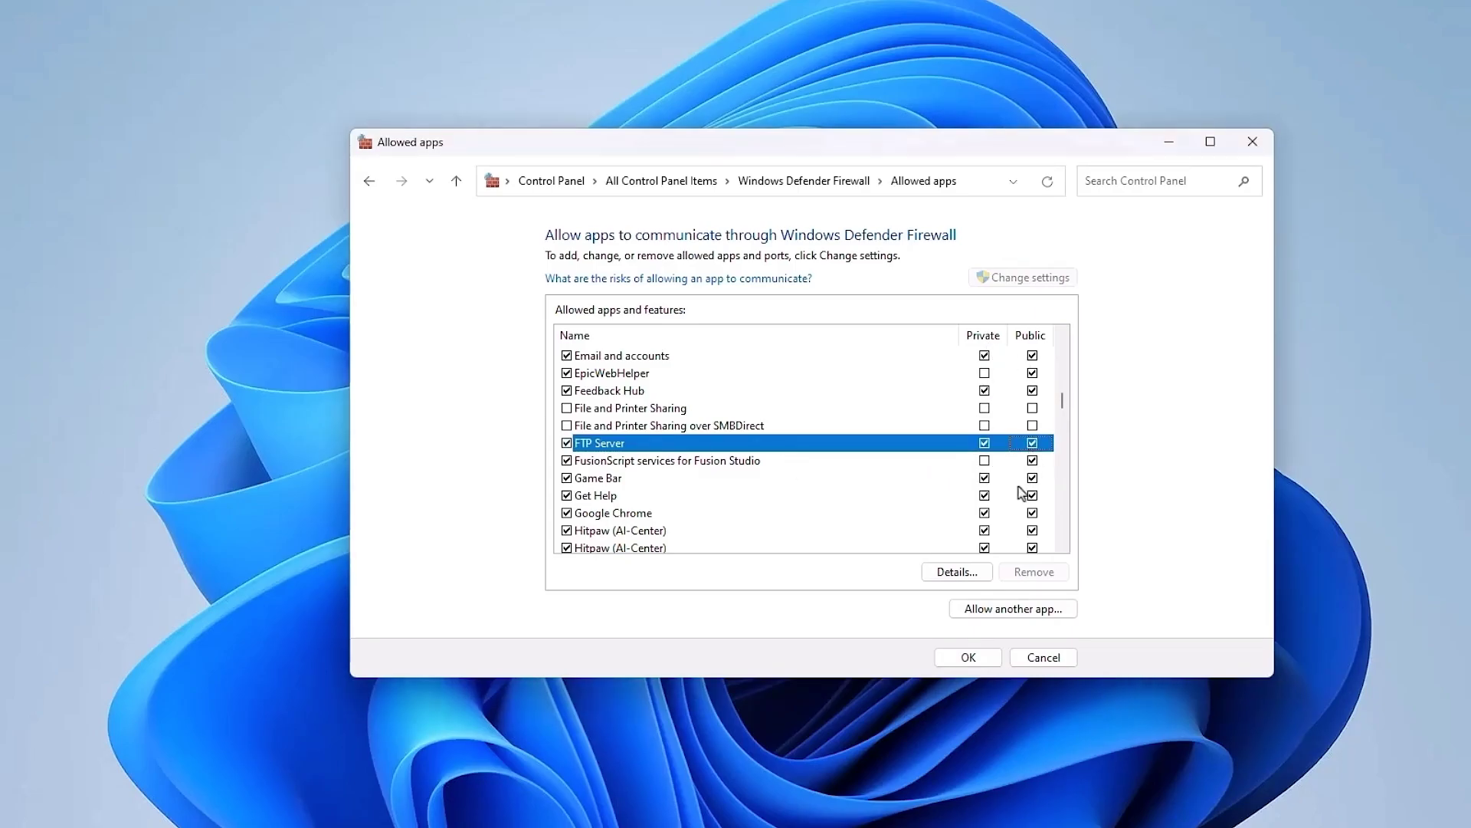
pyautogui.click(967, 657)
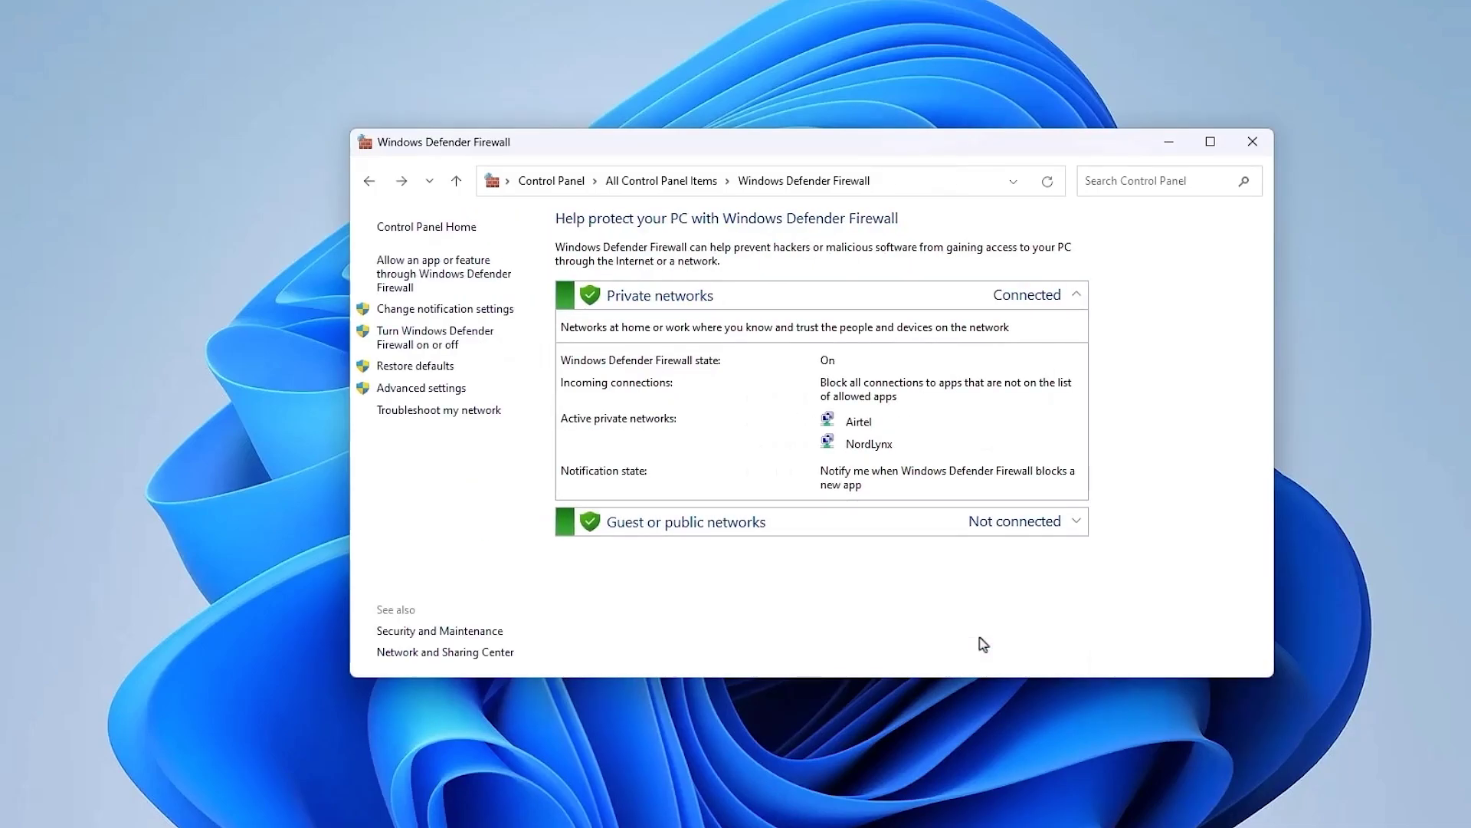
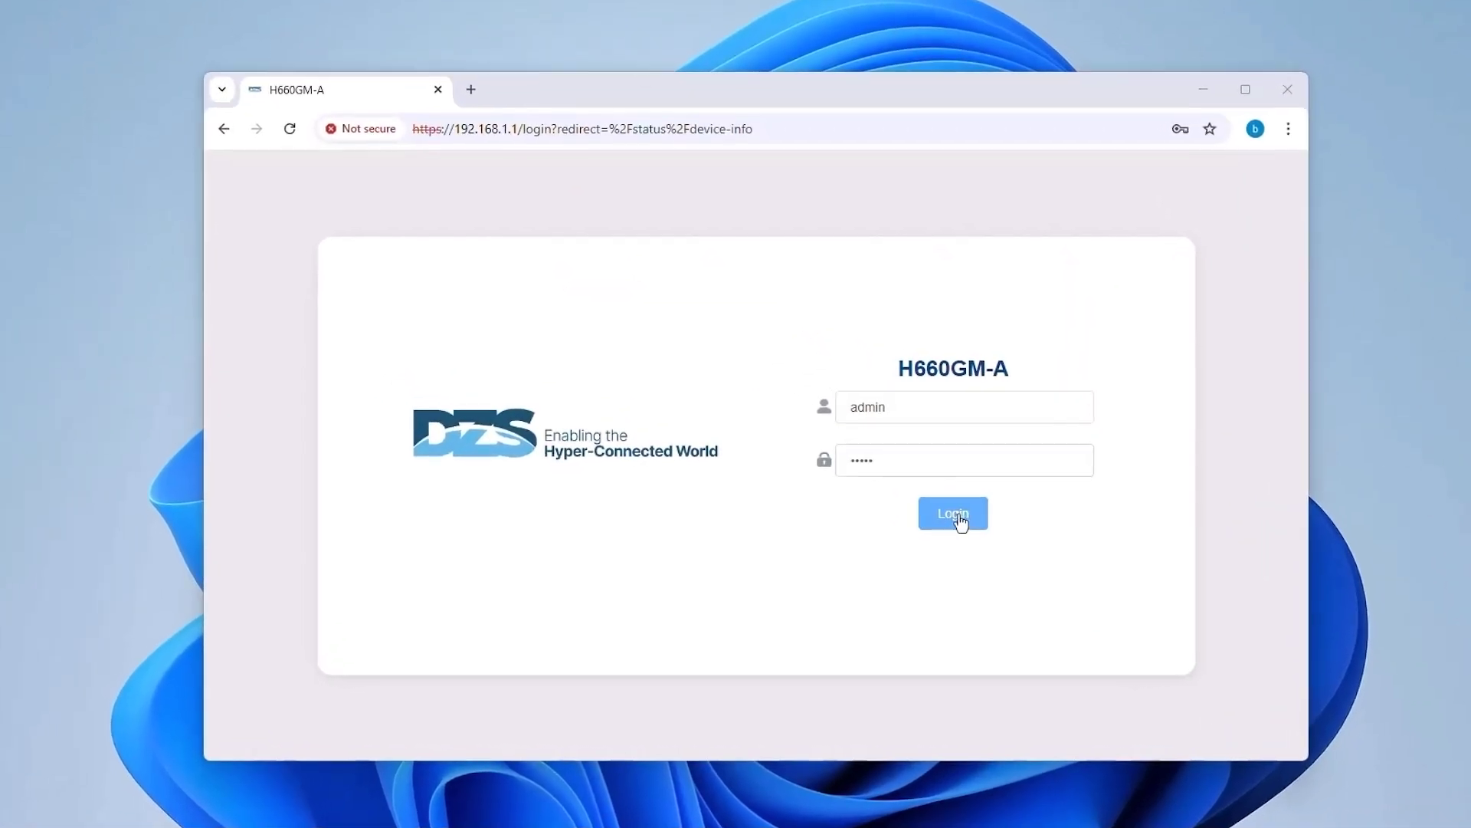
# Log in and open the Create Port Forwarding form under Firewall Setup > NAT Forwarding.
pyautogui.click(958, 515)
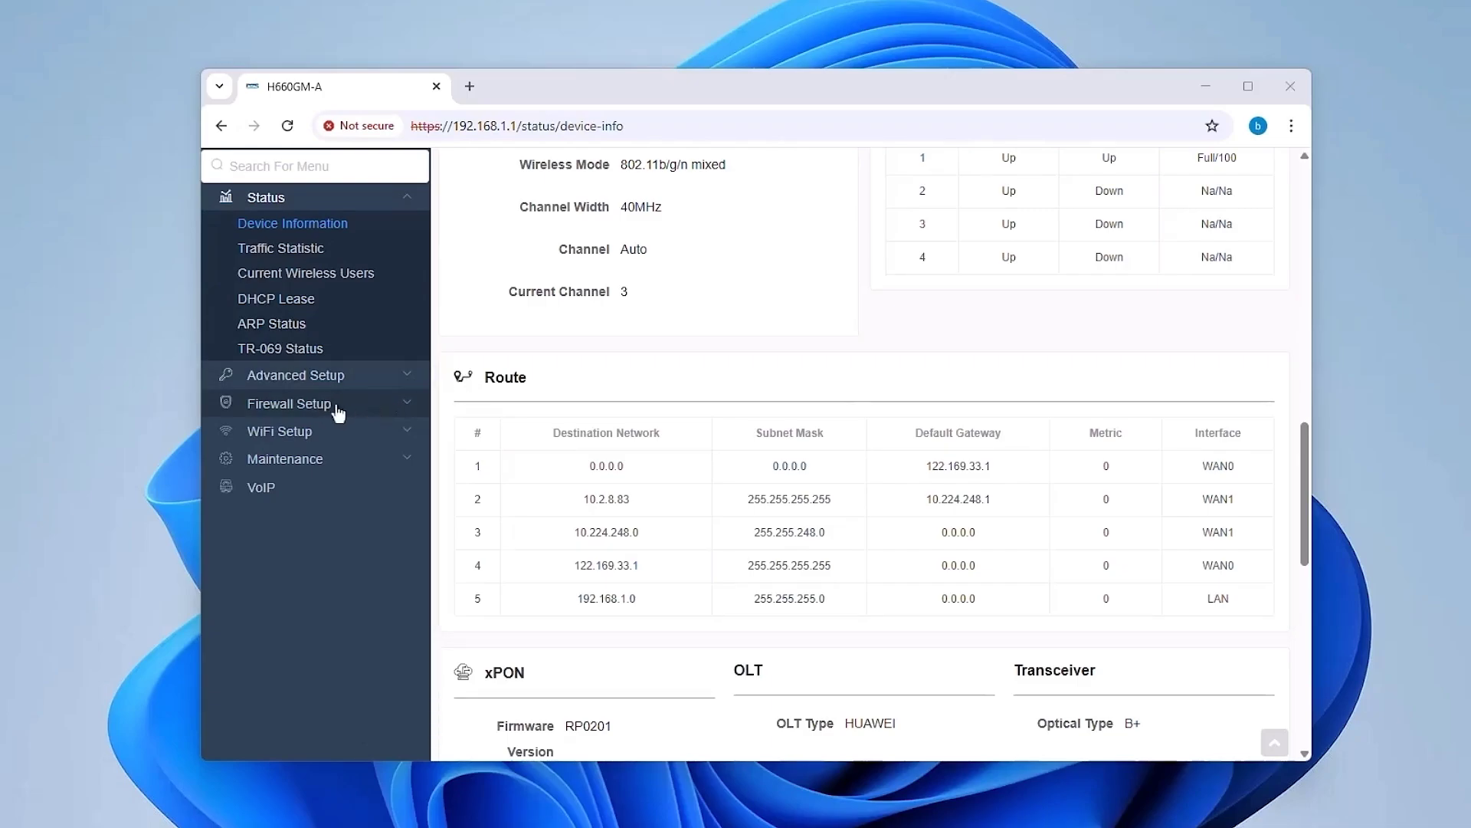
pyautogui.click(367, 413)
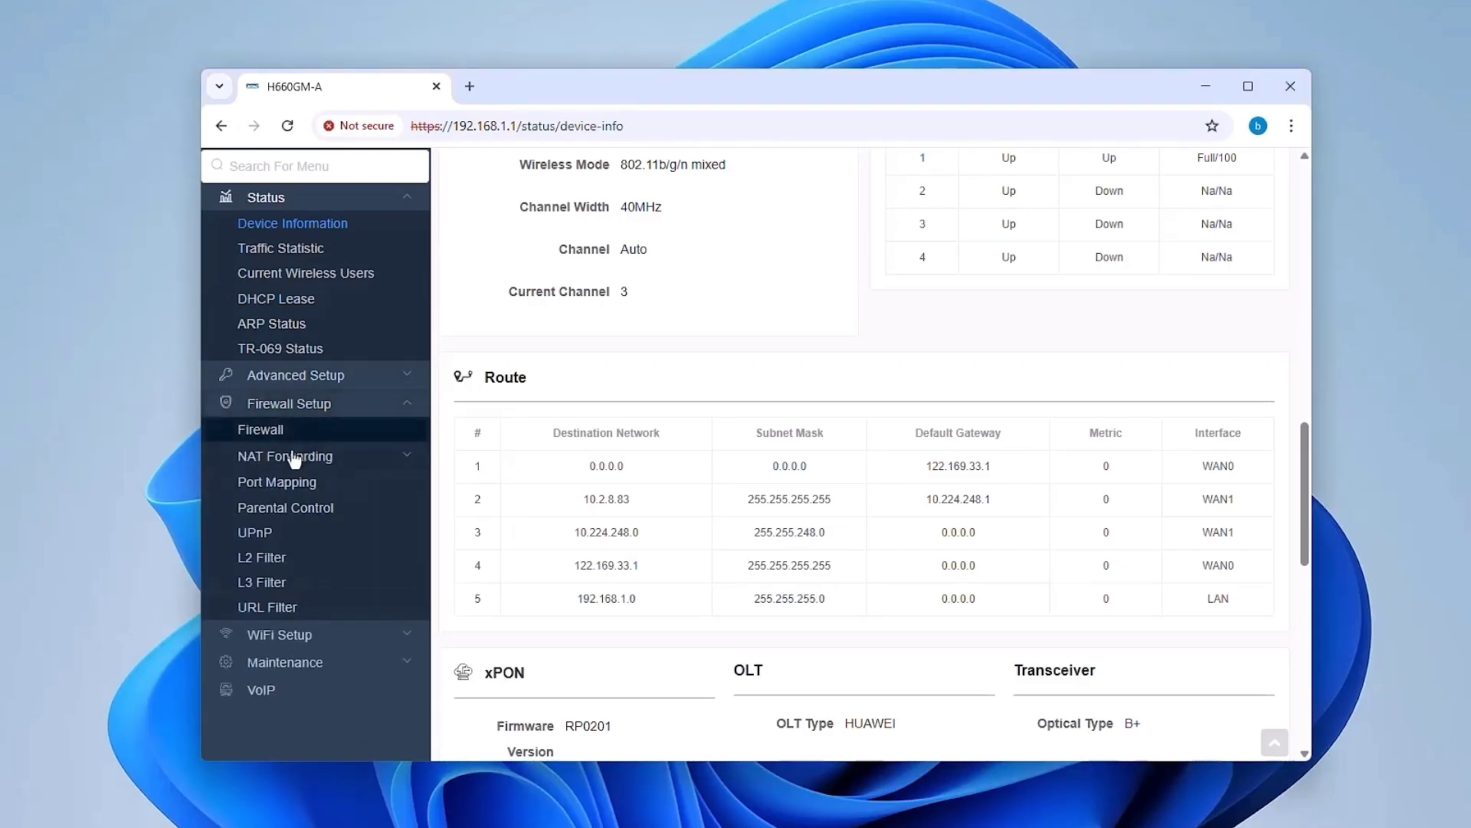
pyautogui.click(404, 460)
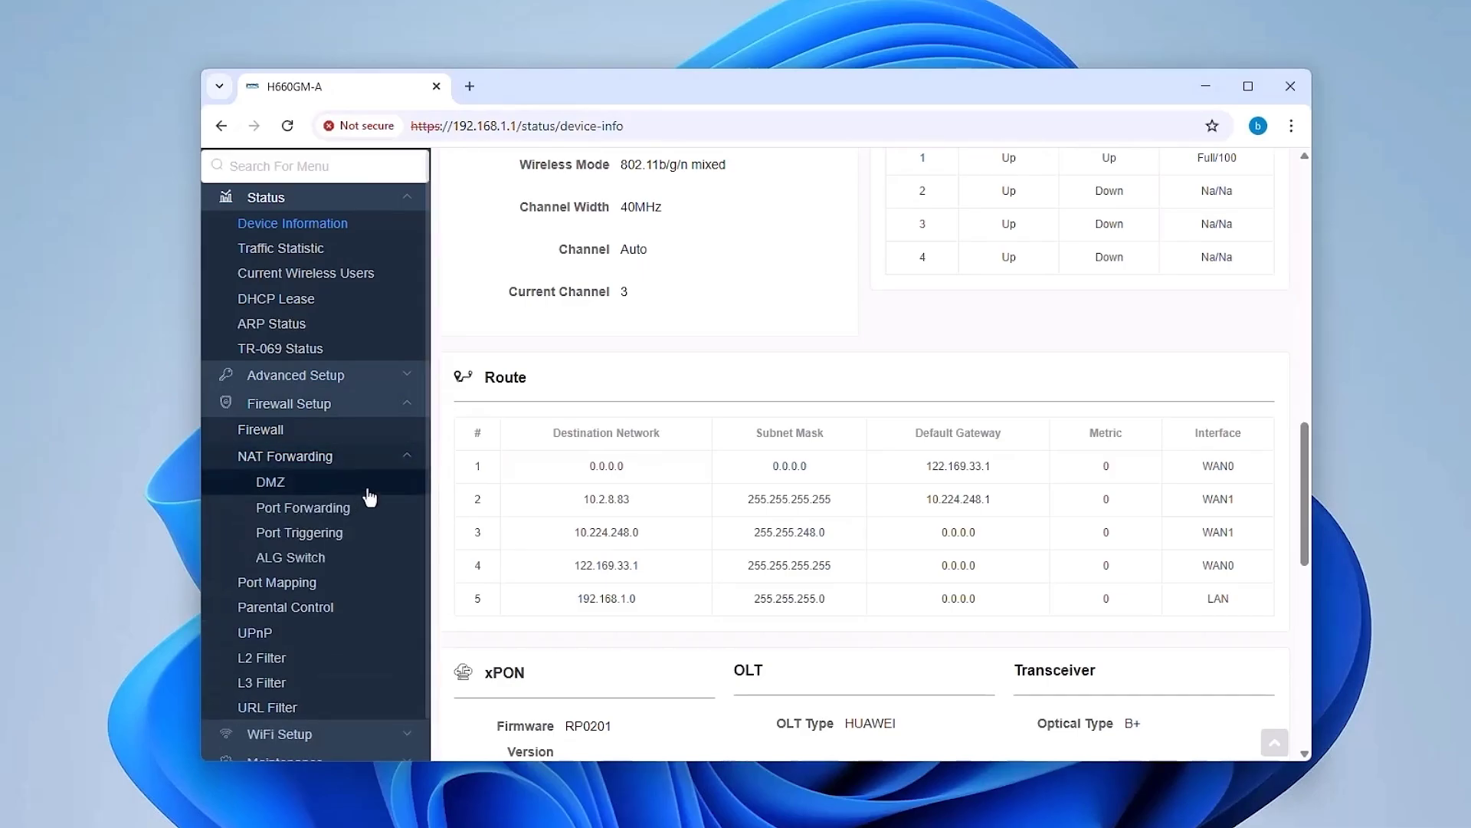
pyautogui.click(331, 508)
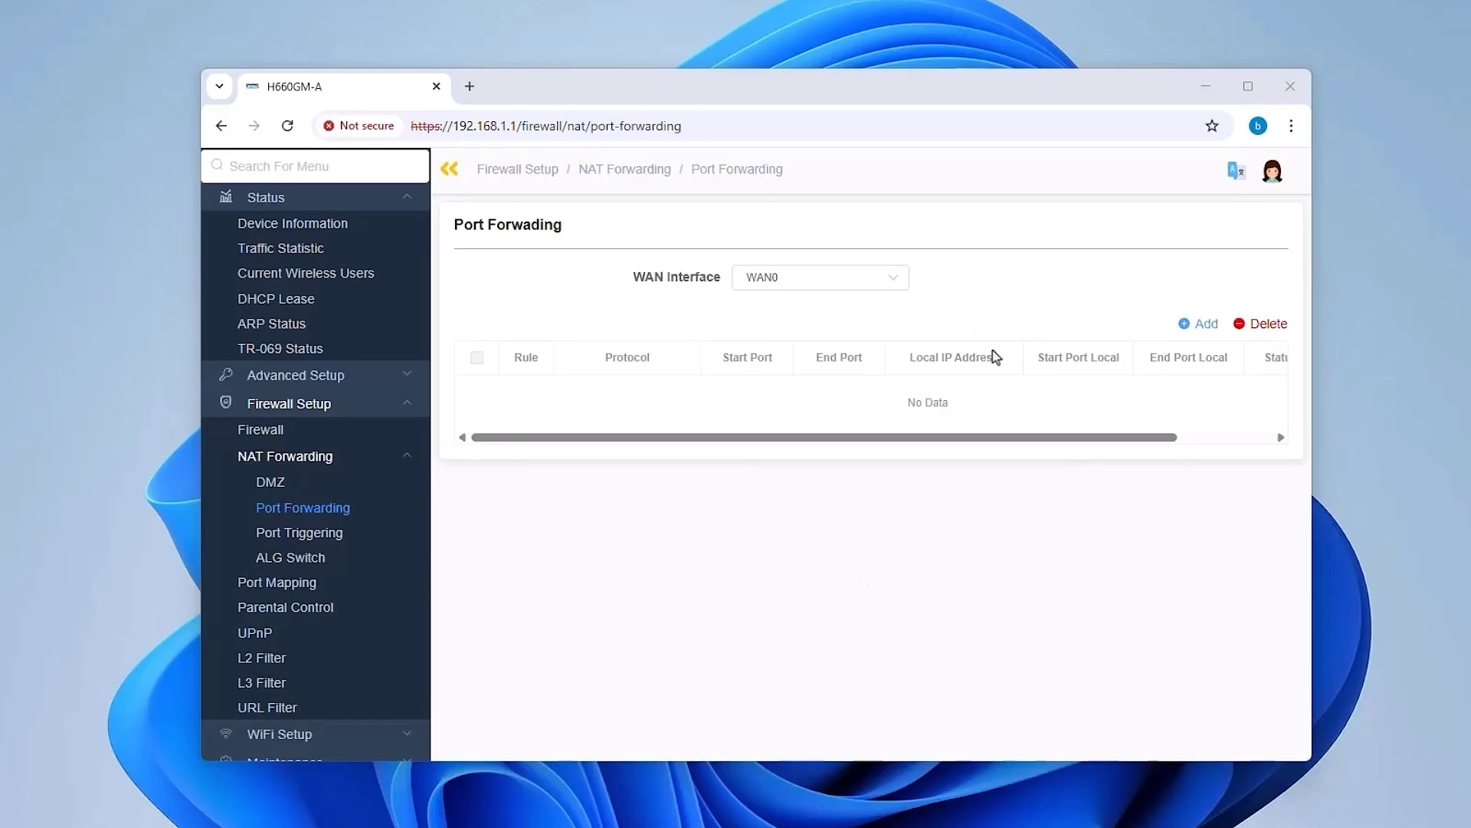
pyautogui.click(1200, 323)
# Save a TCP/UDP rule forwarding start port 21 to local IP 192.168.1.2.
pyautogui.click(743, 460)
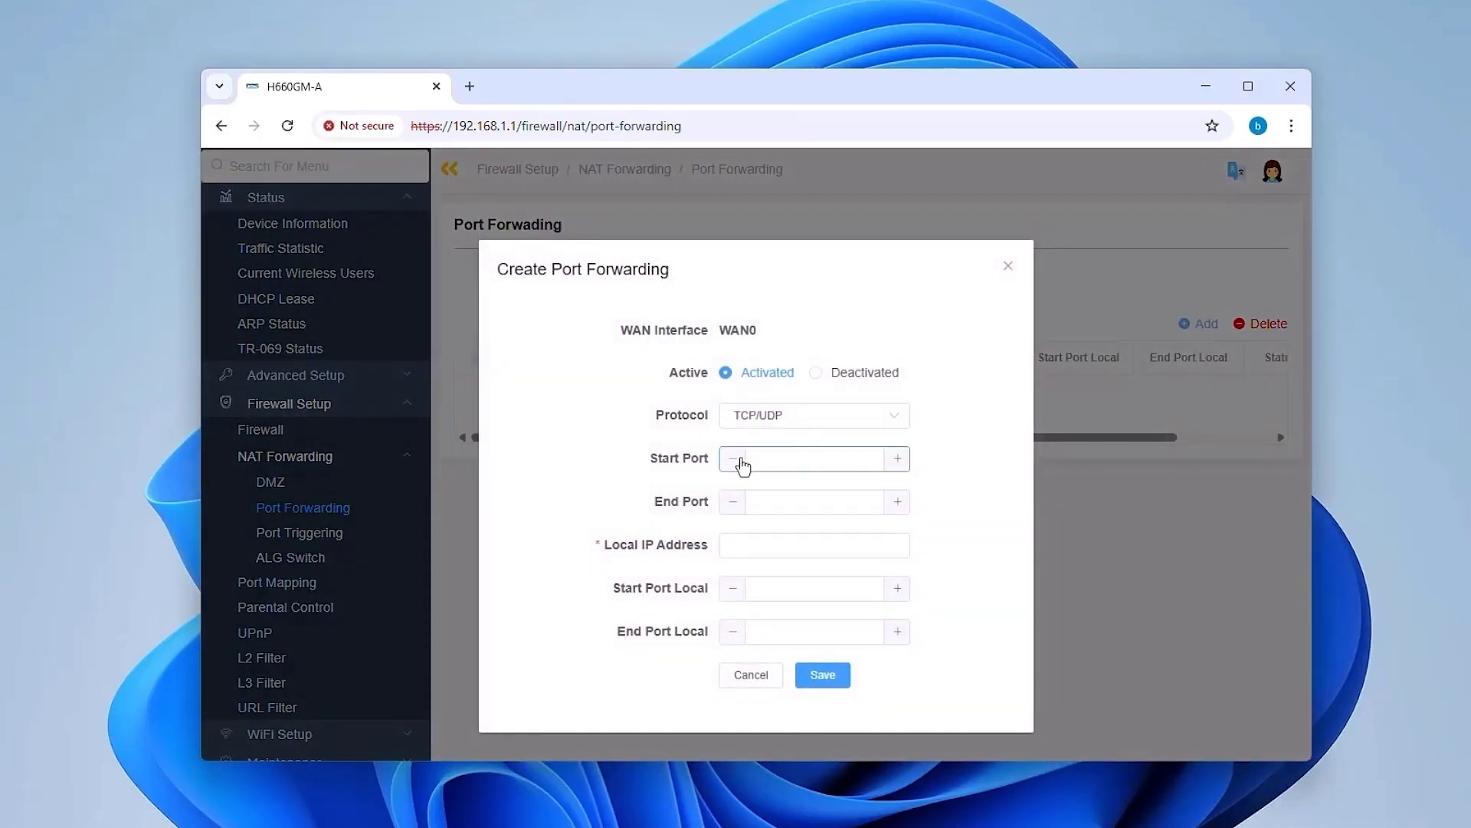
pyautogui.click(807, 421)
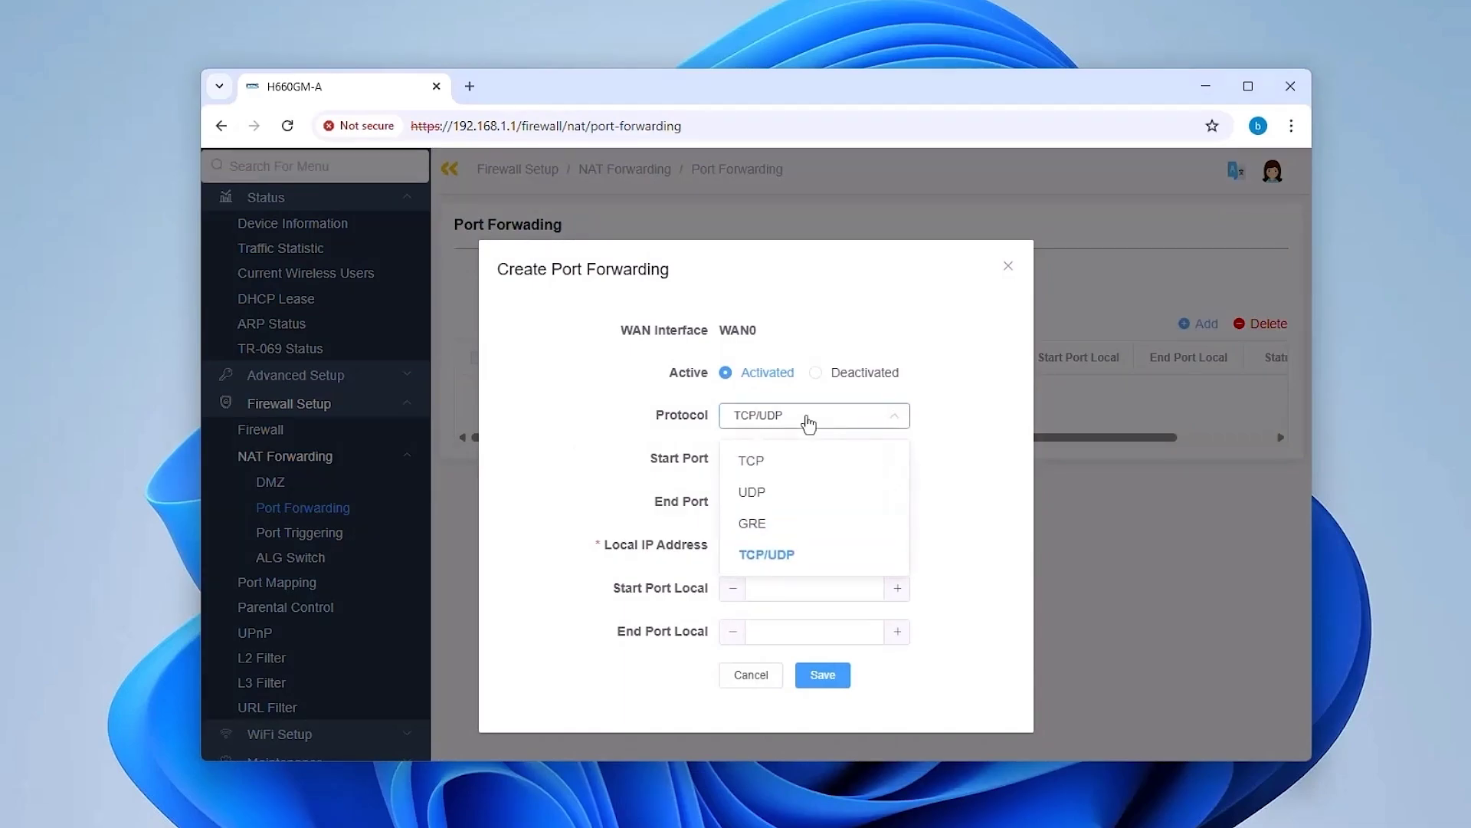
pyautogui.click(843, 416)
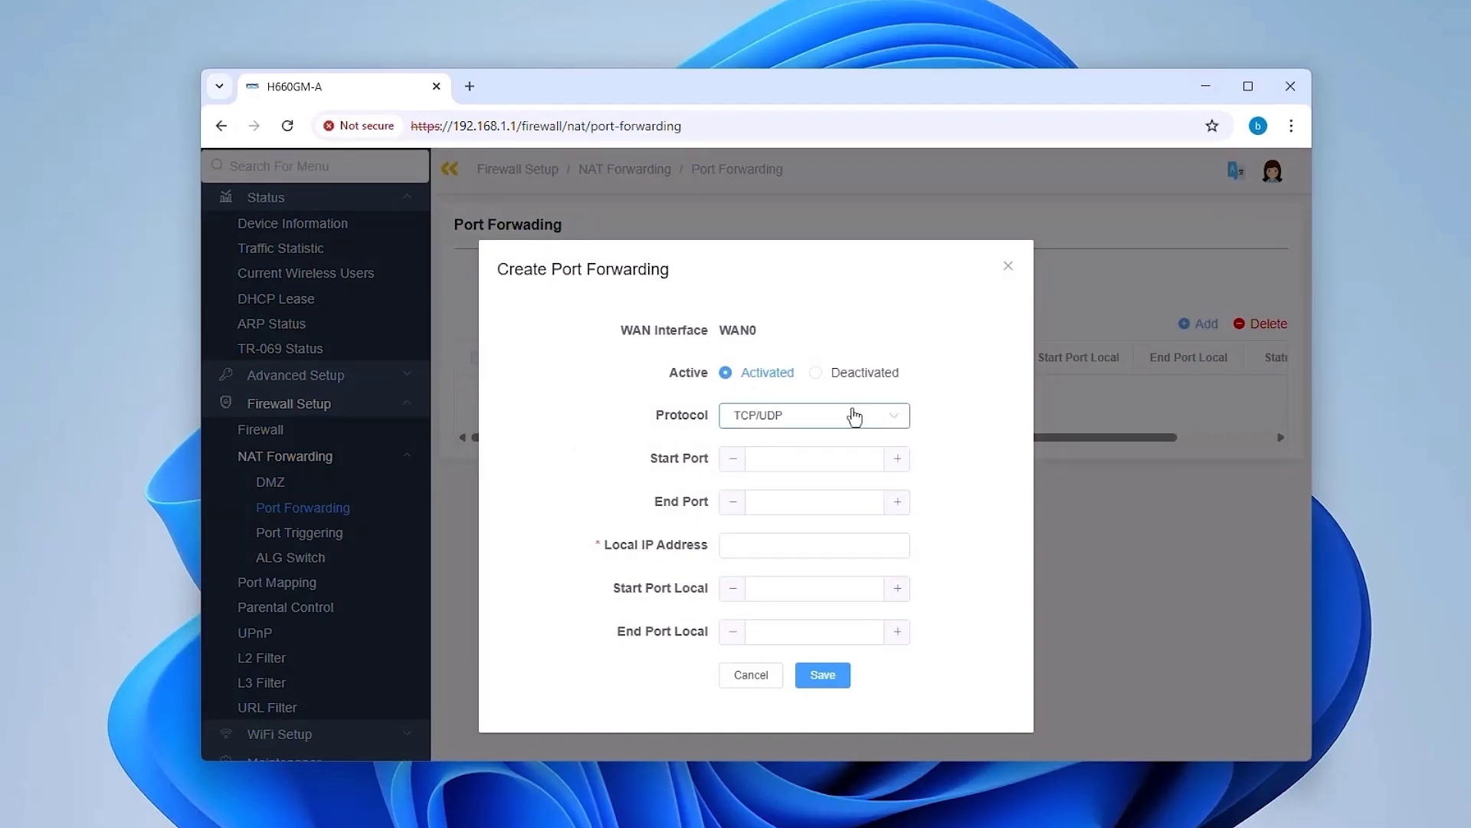
pyautogui.click(806, 465)
pyautogui.write('21')
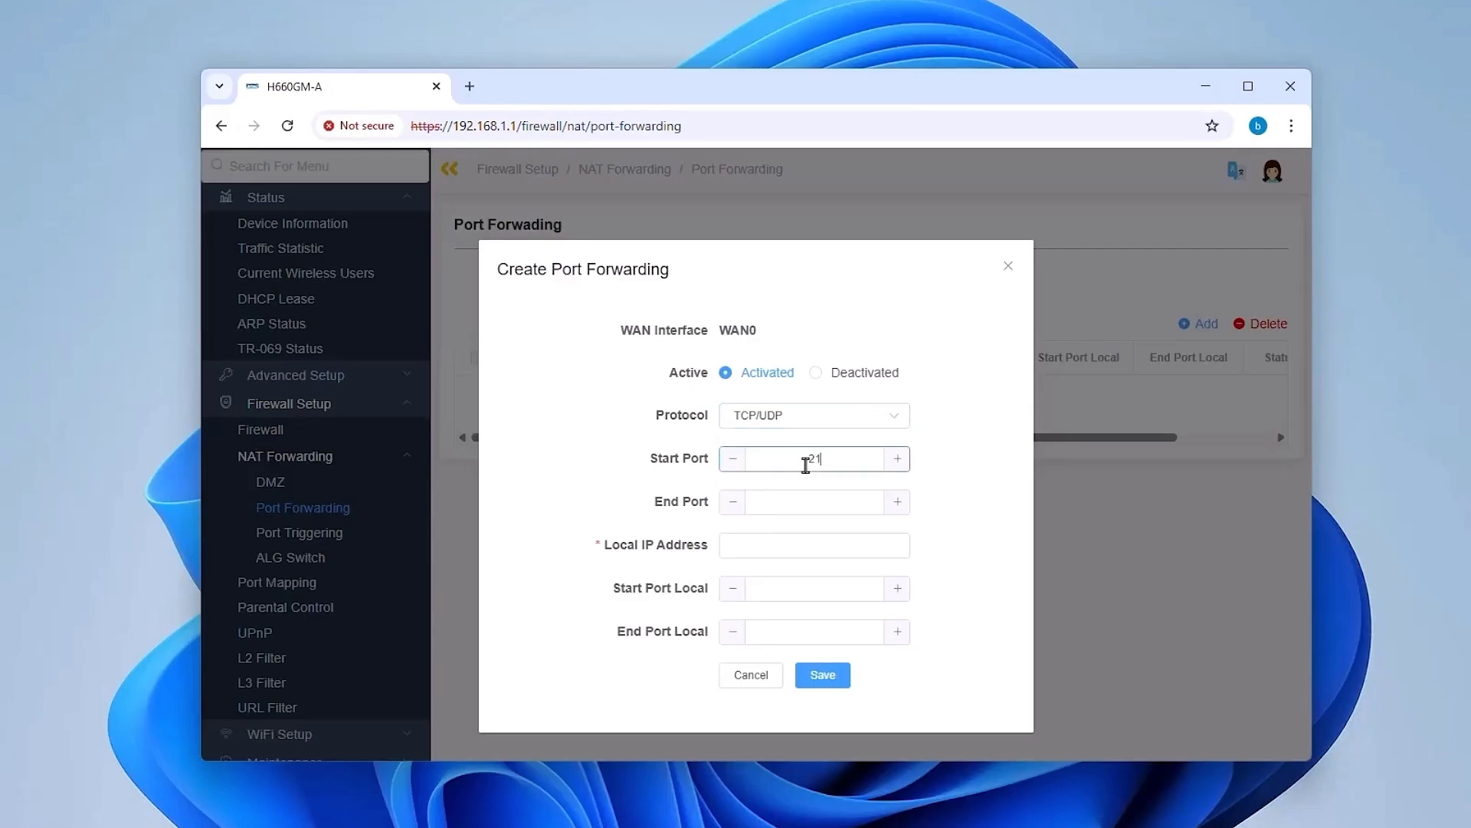
pyautogui.press('Tab')
pyautogui.press('Tab')
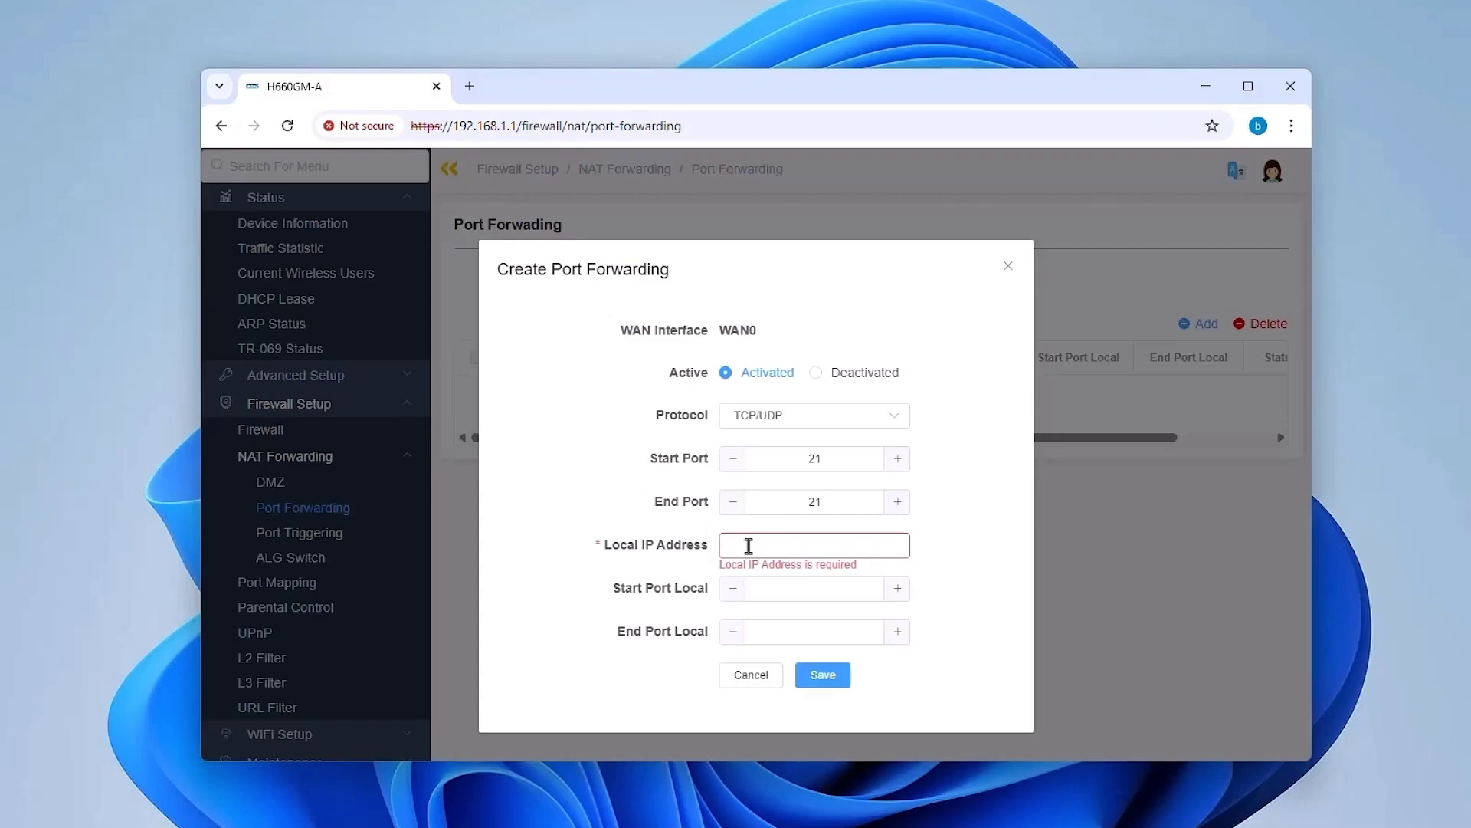
pyautogui.write('192.168.1.2')
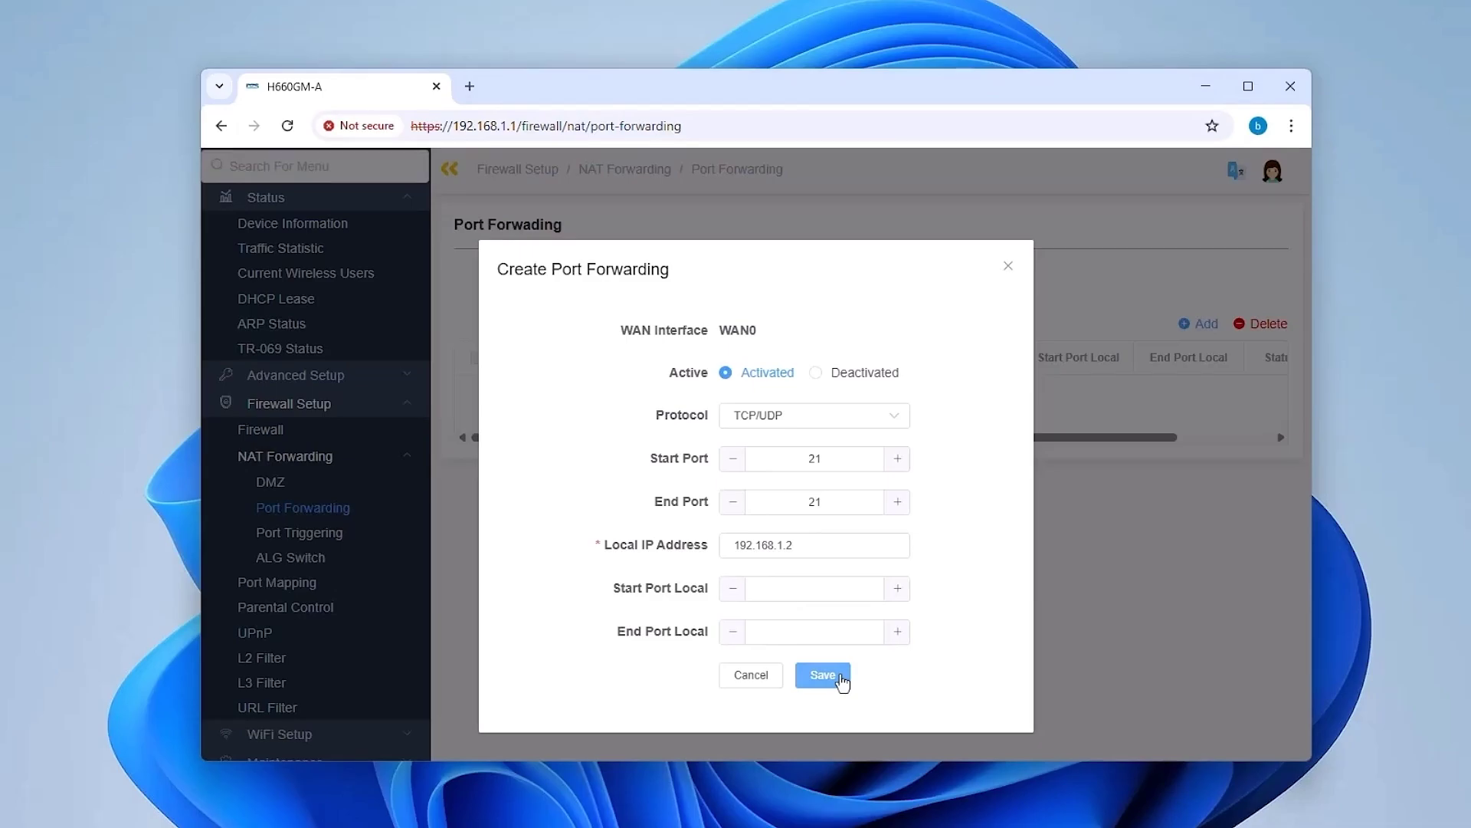
pyautogui.click(842, 681)
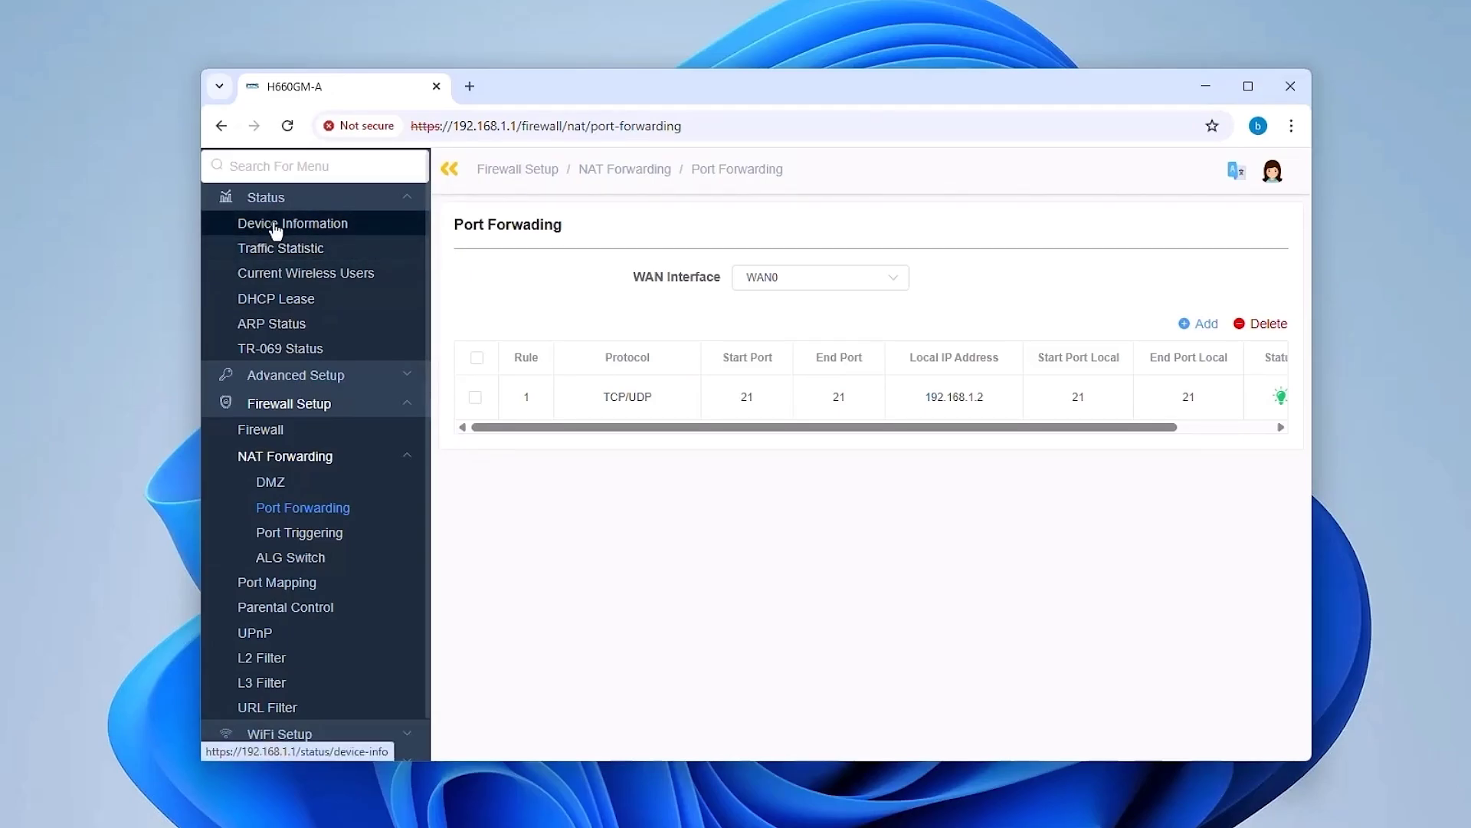
# Find and select the WAN IP address on the Status > Device Information page.
pyautogui.click(276, 228)
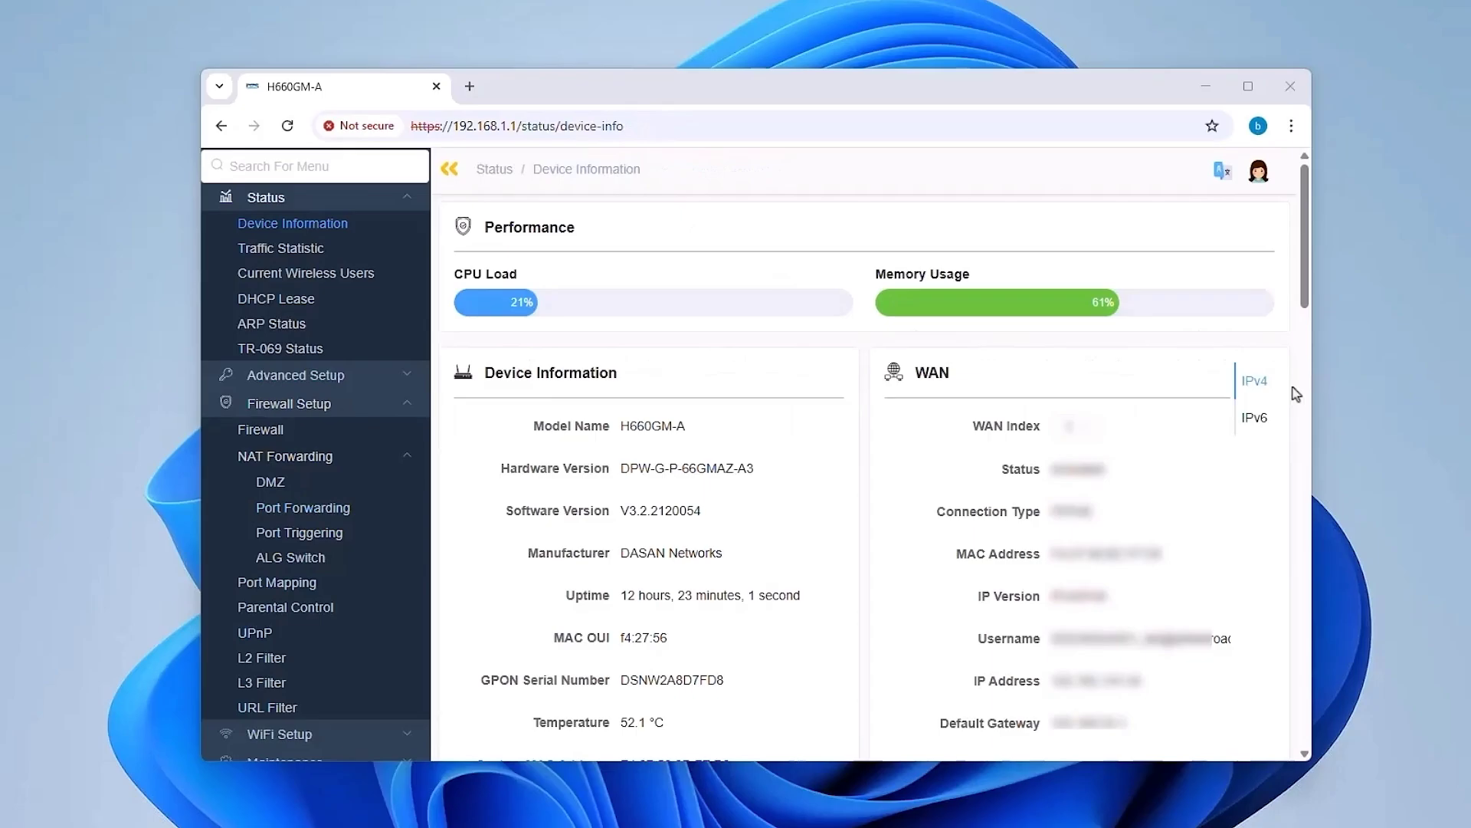
pyautogui.moveTo(917, 372); pyautogui.dragTo(972, 381)
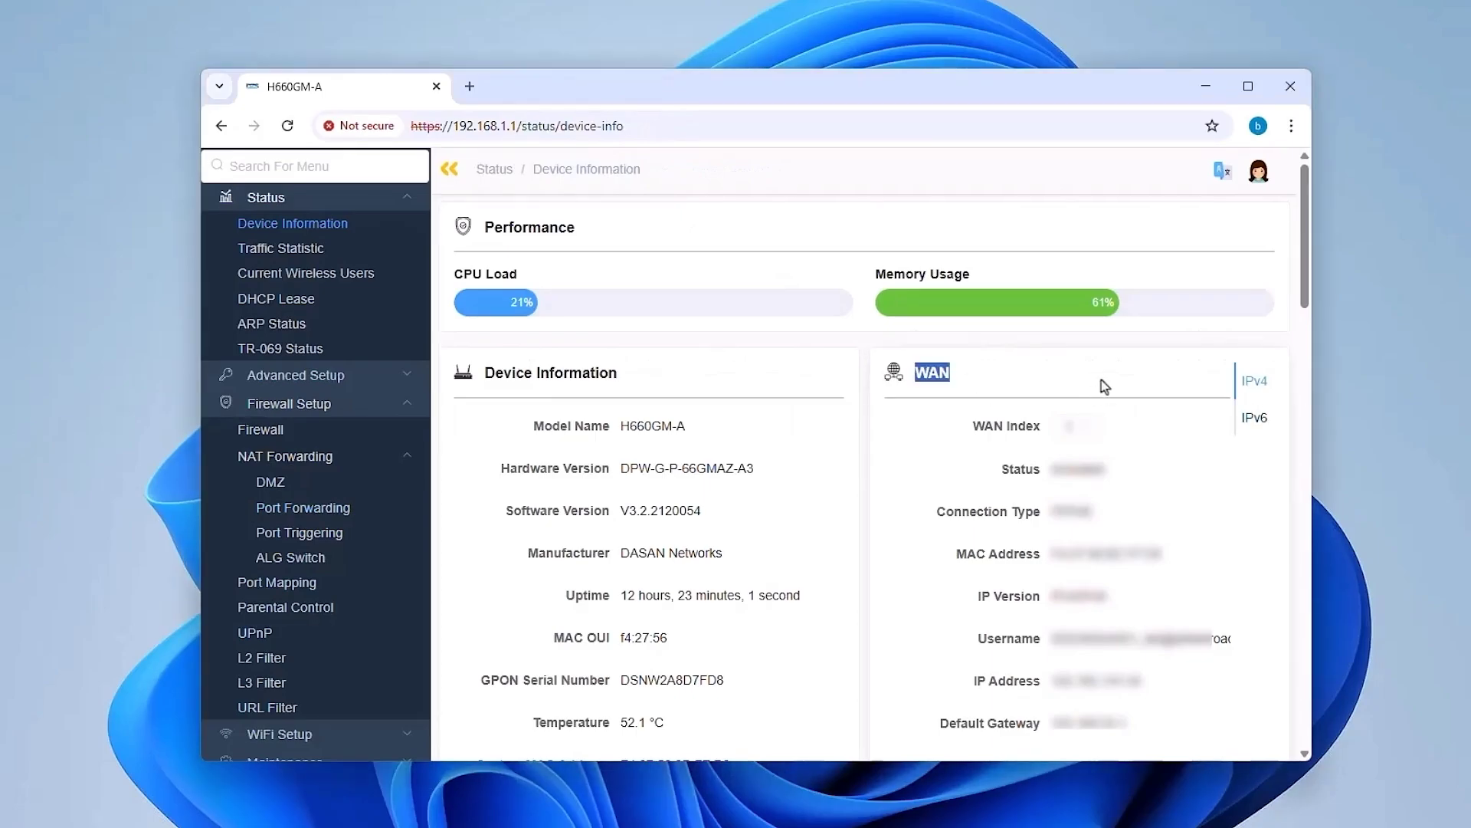
pyautogui.click(1080, 676)
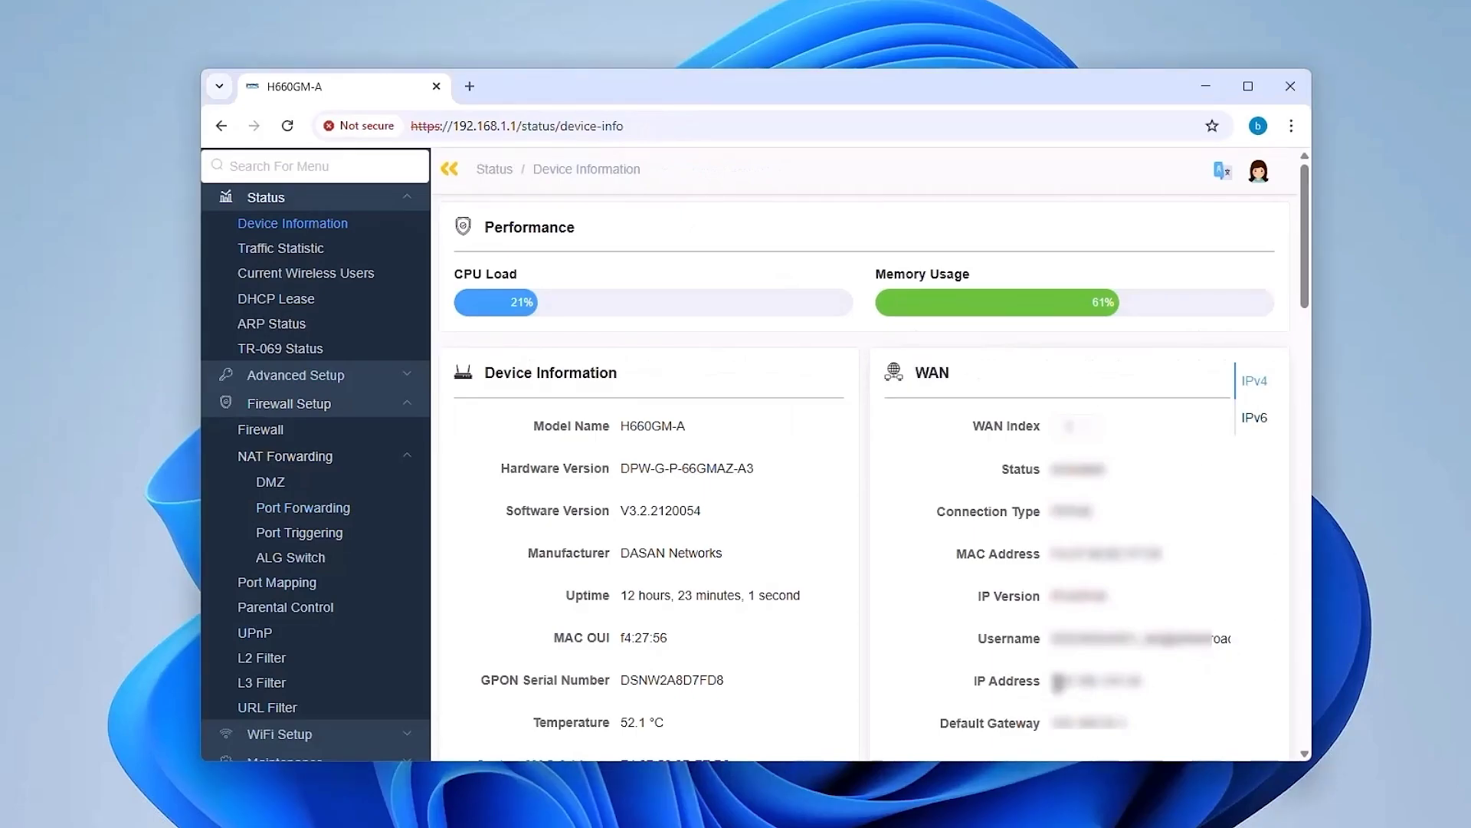
pyautogui.doubleClick(1059, 681)
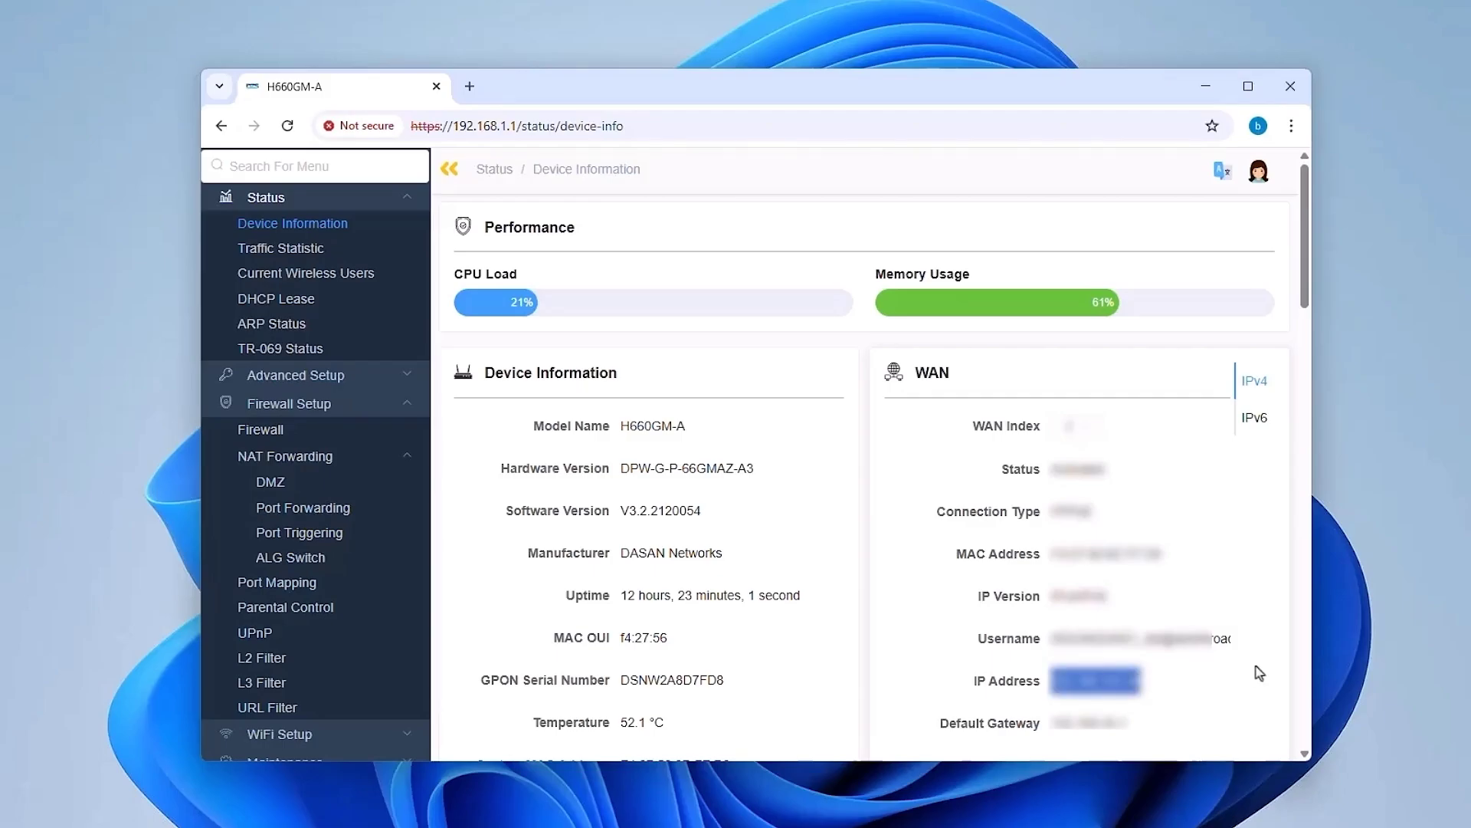
pyautogui.click(491, 192)
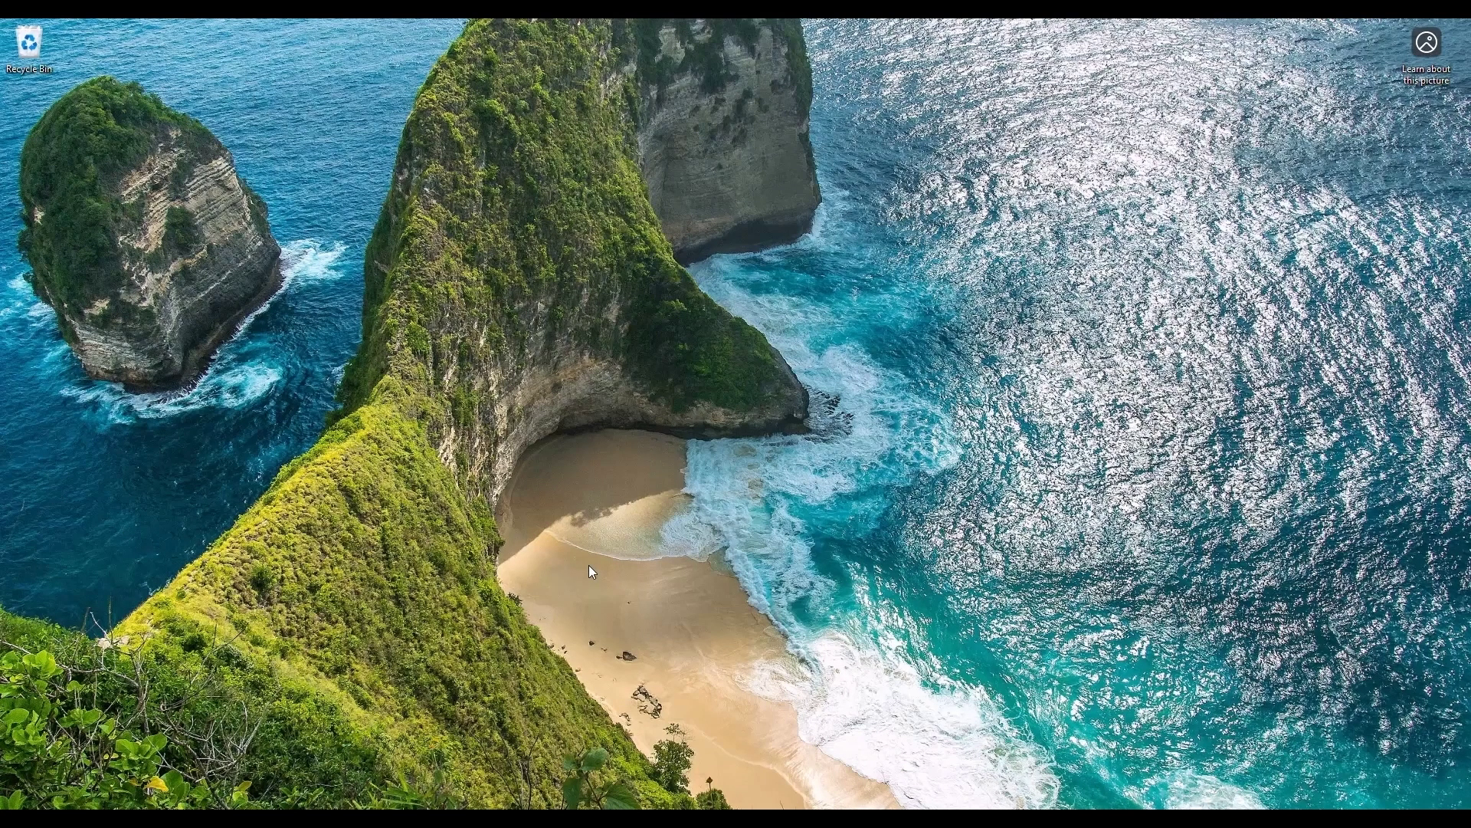
# Open File Explorer and go to ftp://192.168.1.2/ from the address bar list.
pyautogui.press('super')
pyautogui.press('super+e')
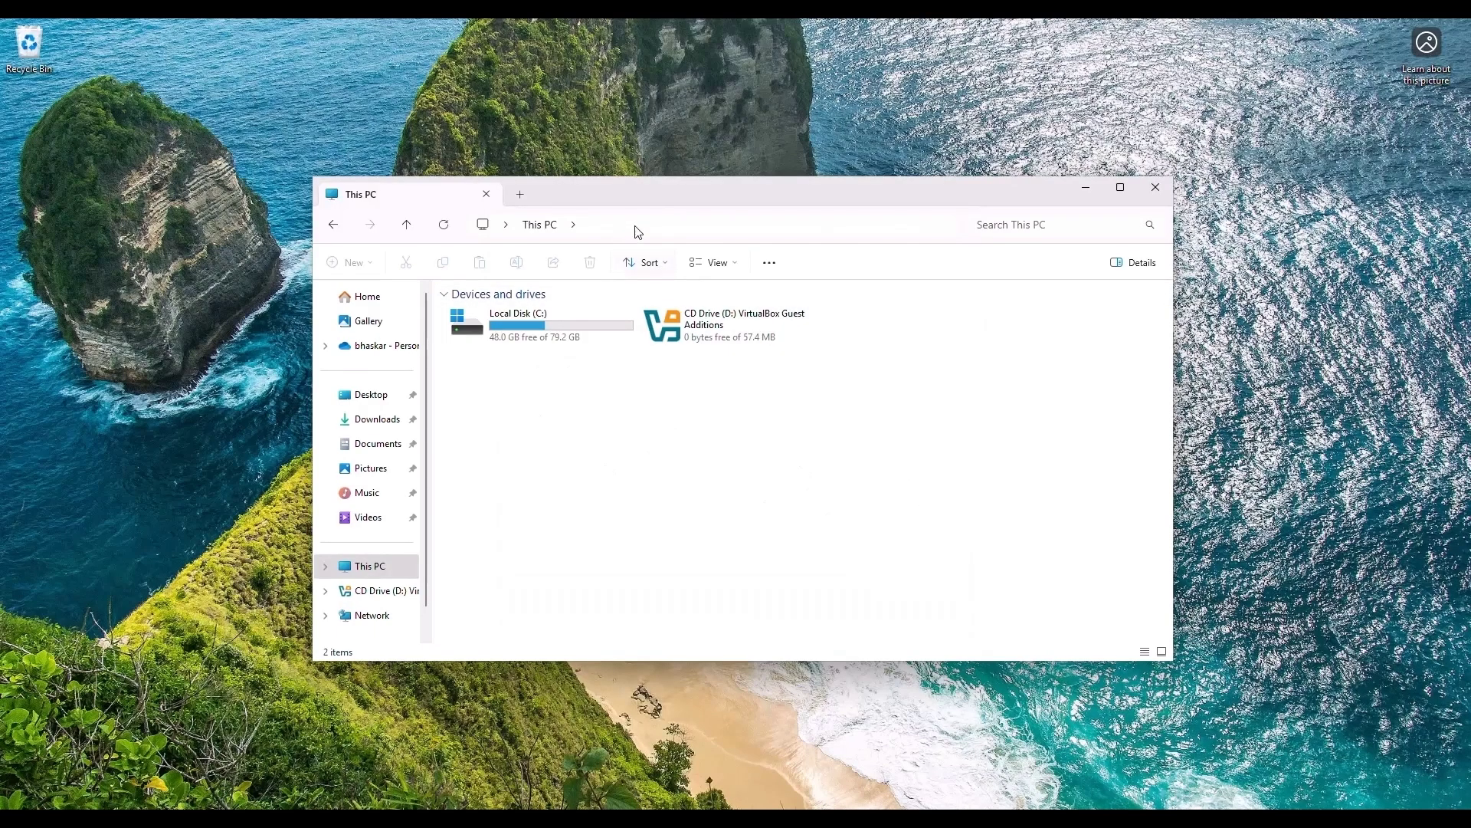
pyautogui.click(688, 223)
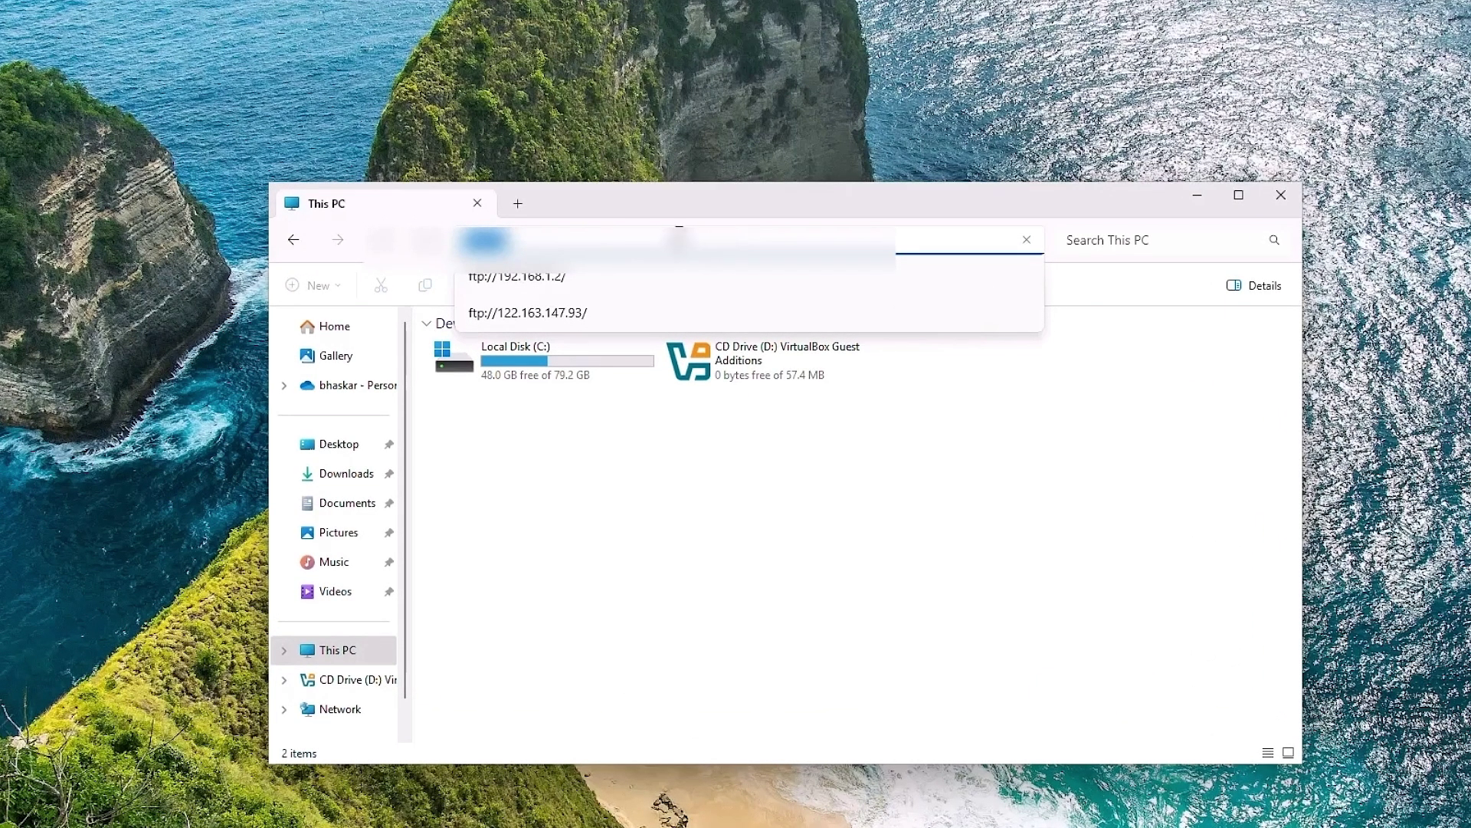
pyautogui.click(664, 276)
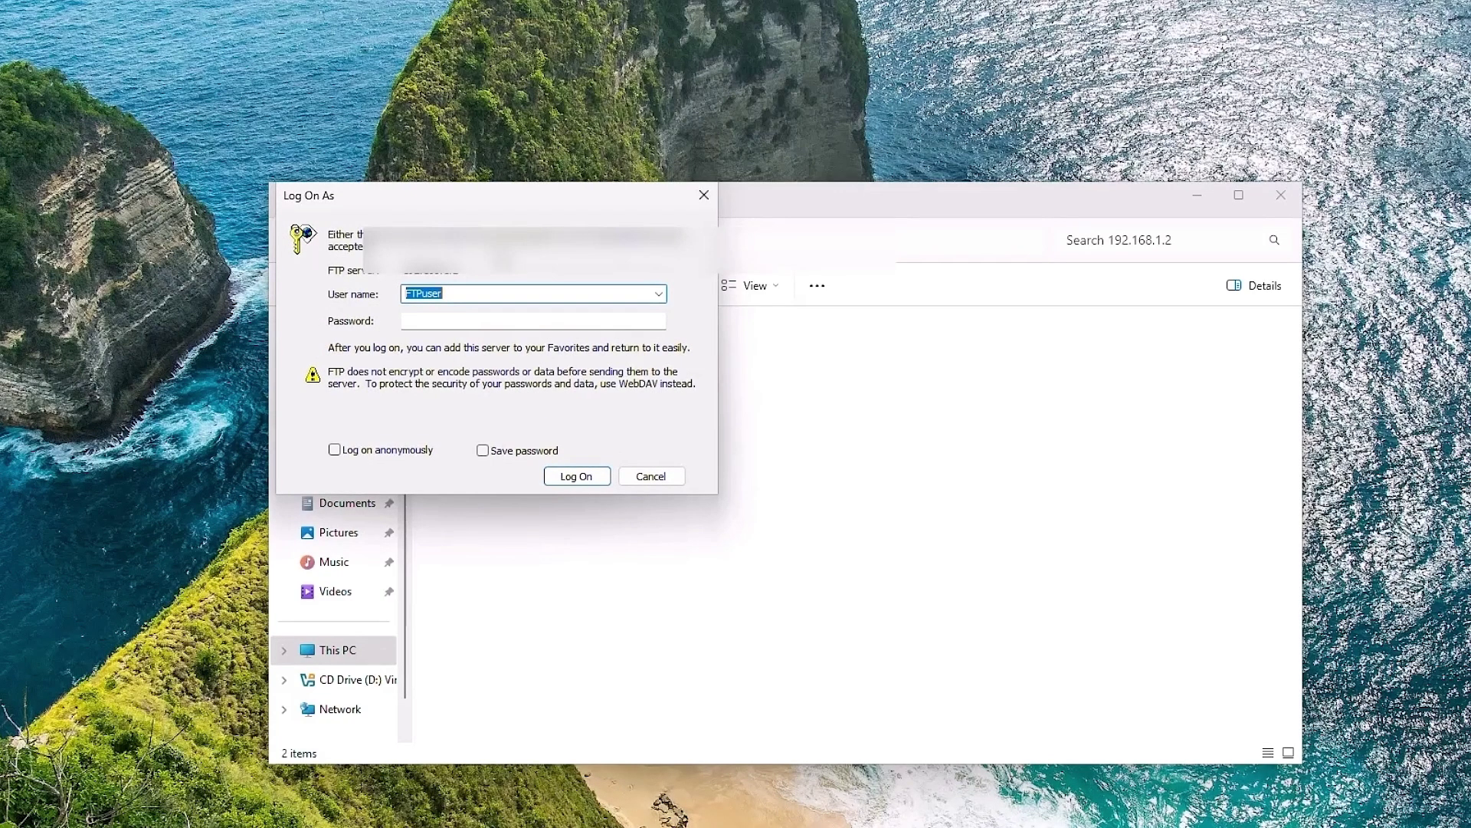
# Log on with the FTP user name and password, then select the listed mp4 files.
pyautogui.press('End')
pyautogui.click(635, 314)
pyautogui.write('**********')
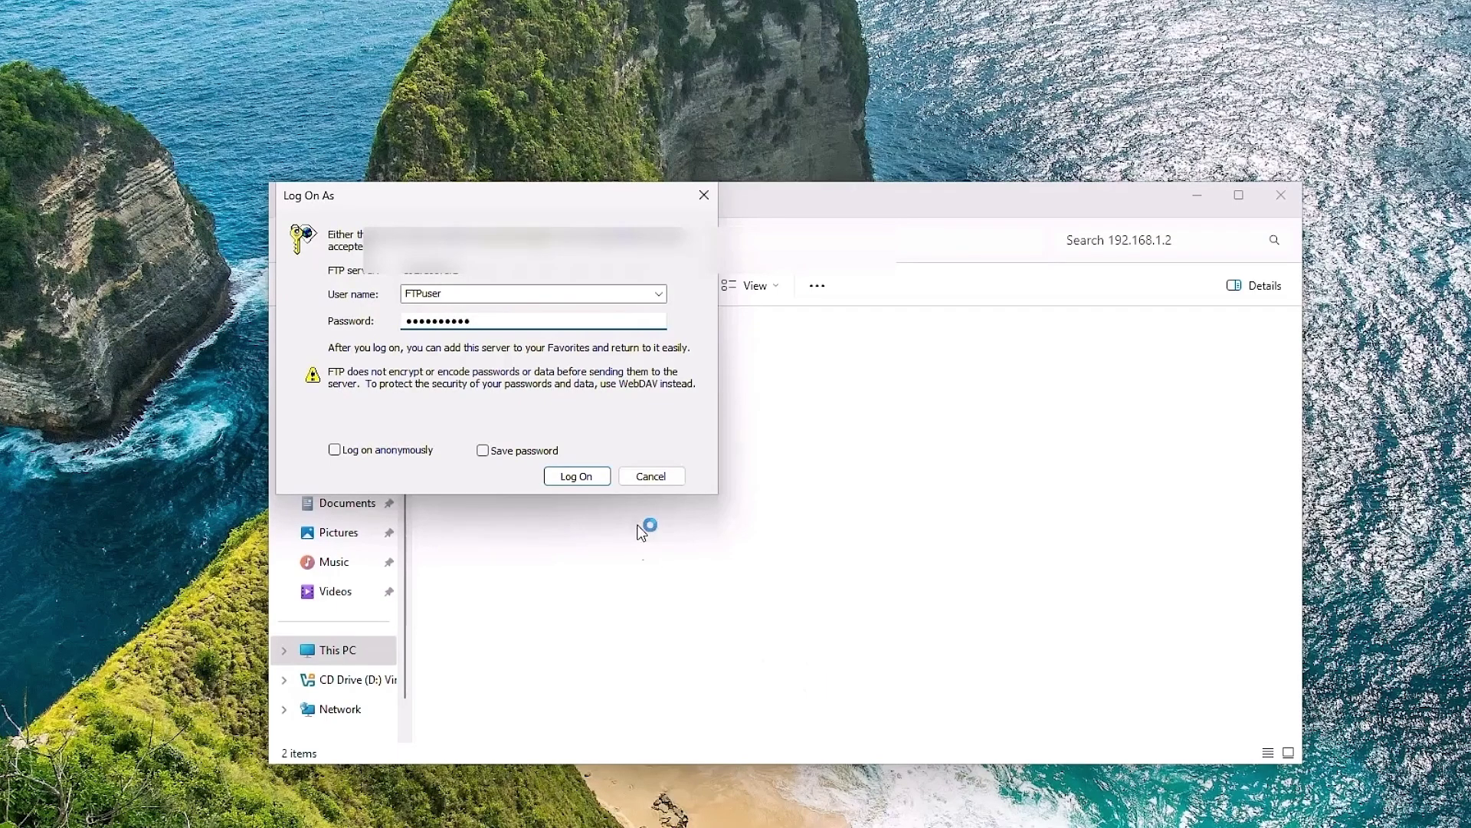
pyautogui.click(576, 476)
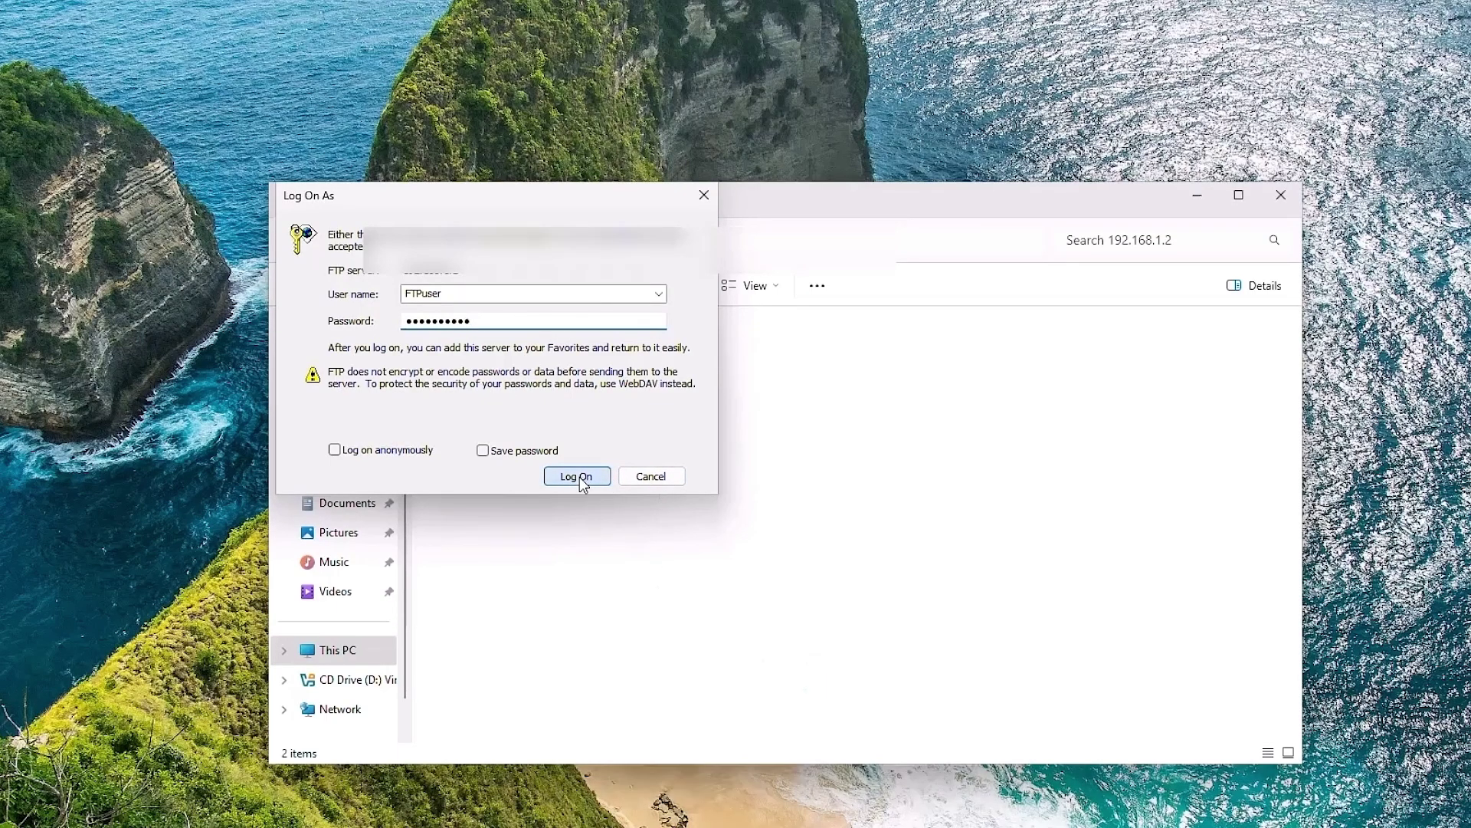
pyautogui.moveTo(451, 532); pyautogui.dragTo(1184, 350)
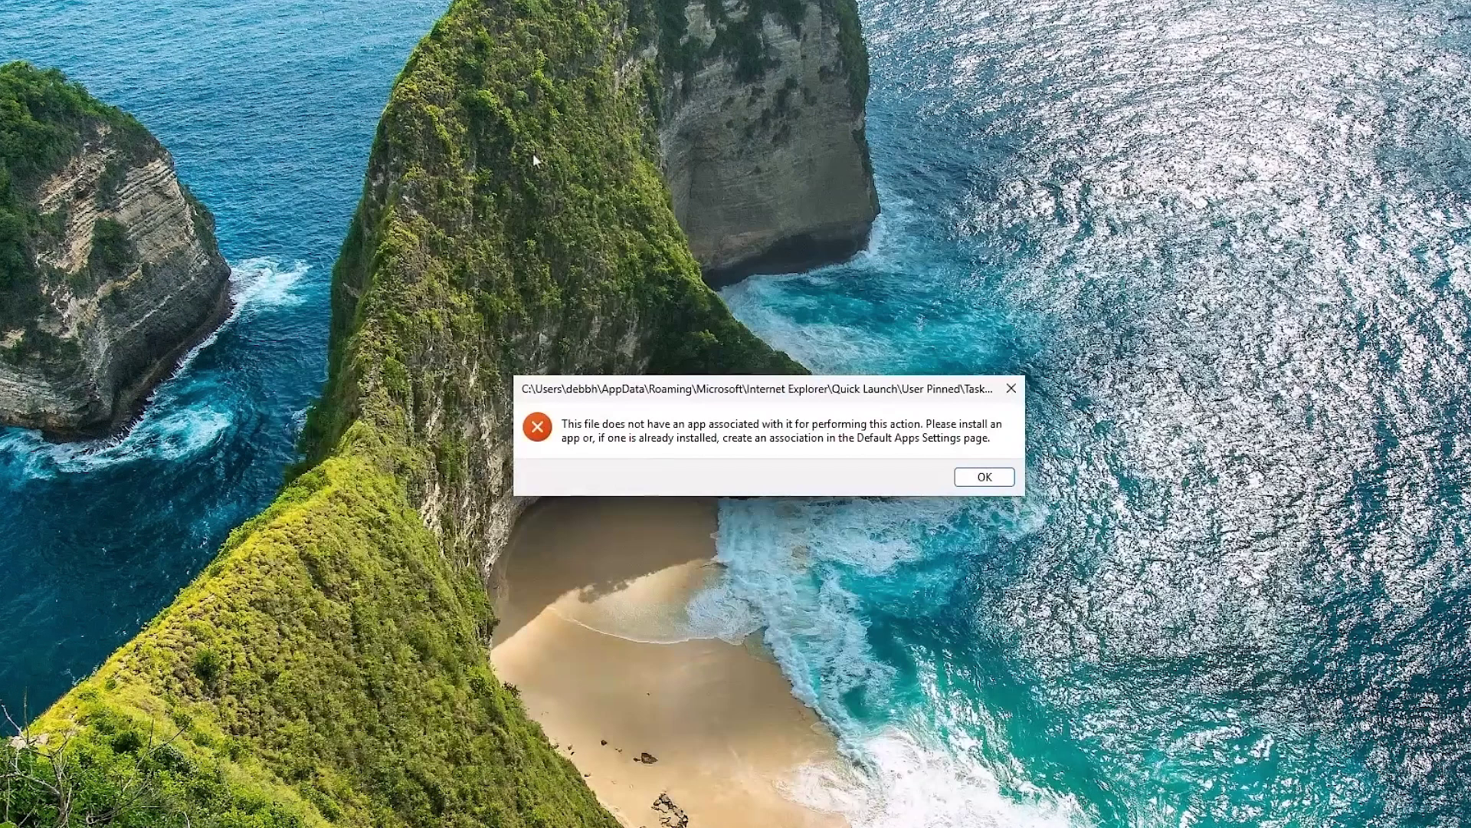
# Close Explorer, launch Microsoft Edge from Start search and center its window.
pyautogui.press('Return')
pyautogui.press('super')
pyautogui.write('e')
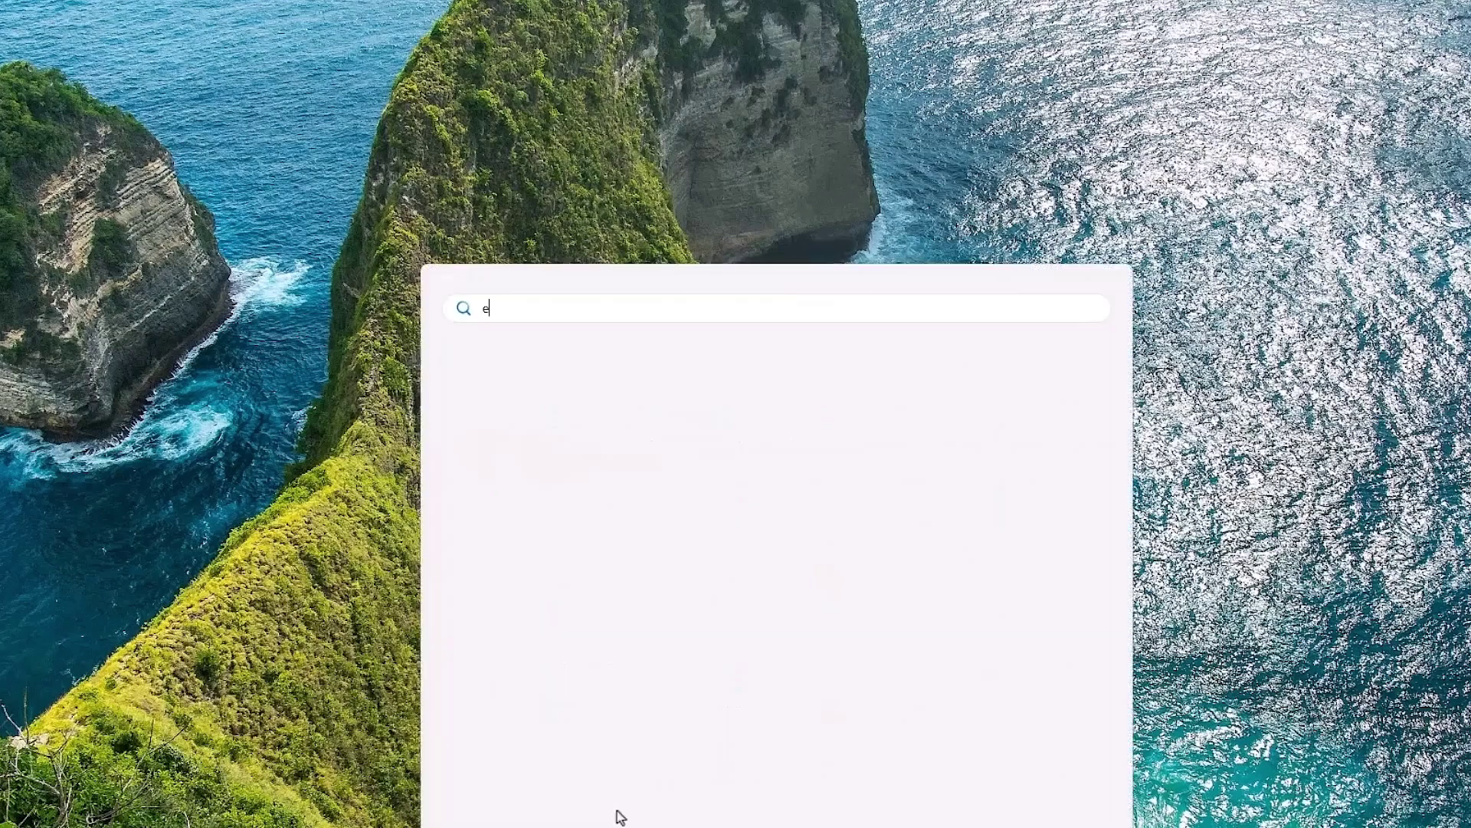
pyautogui.click(526, 570)
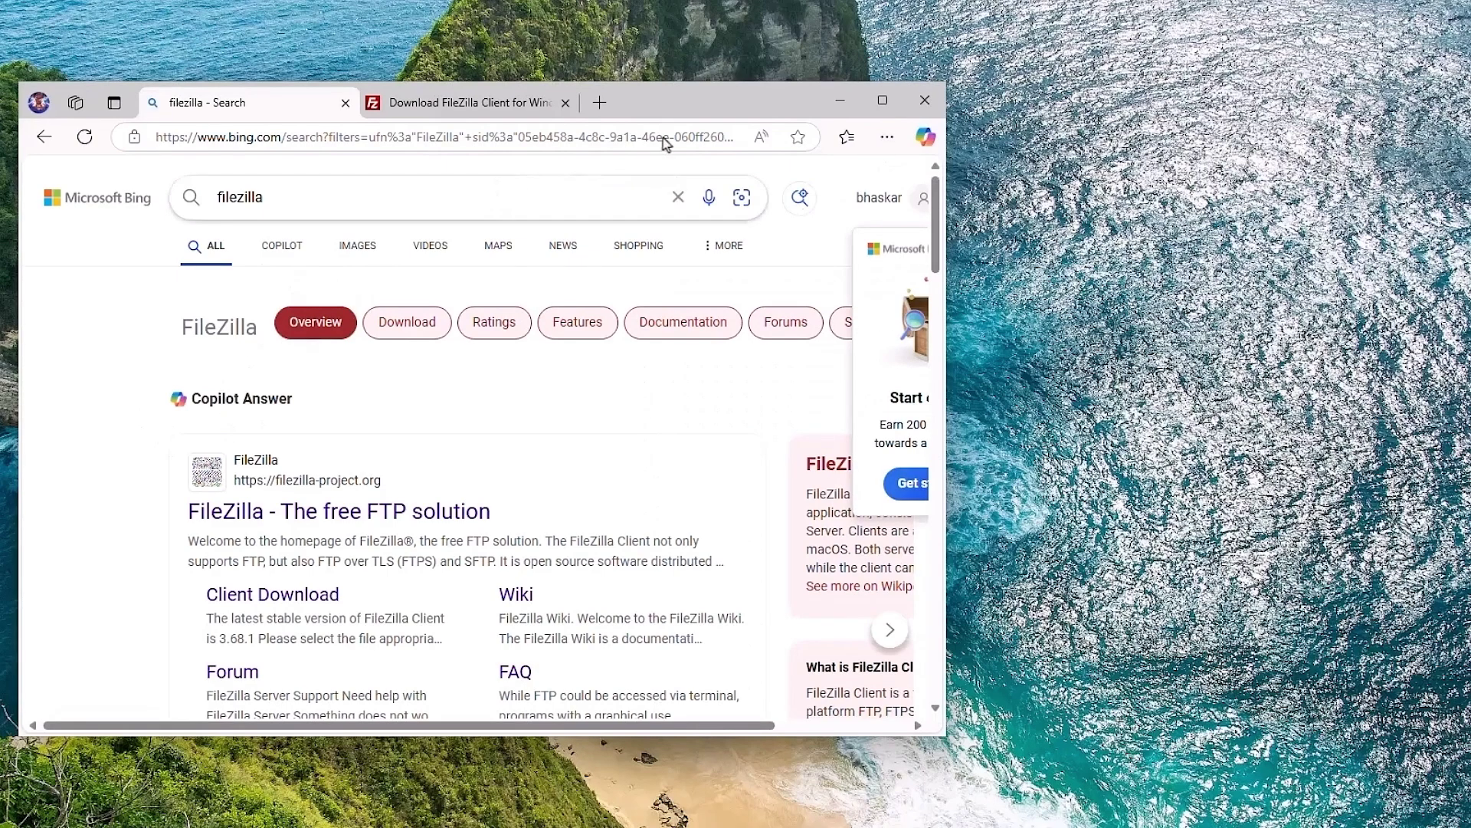
pyautogui.moveTo(715, 103); pyautogui.dragTo(993, 177)
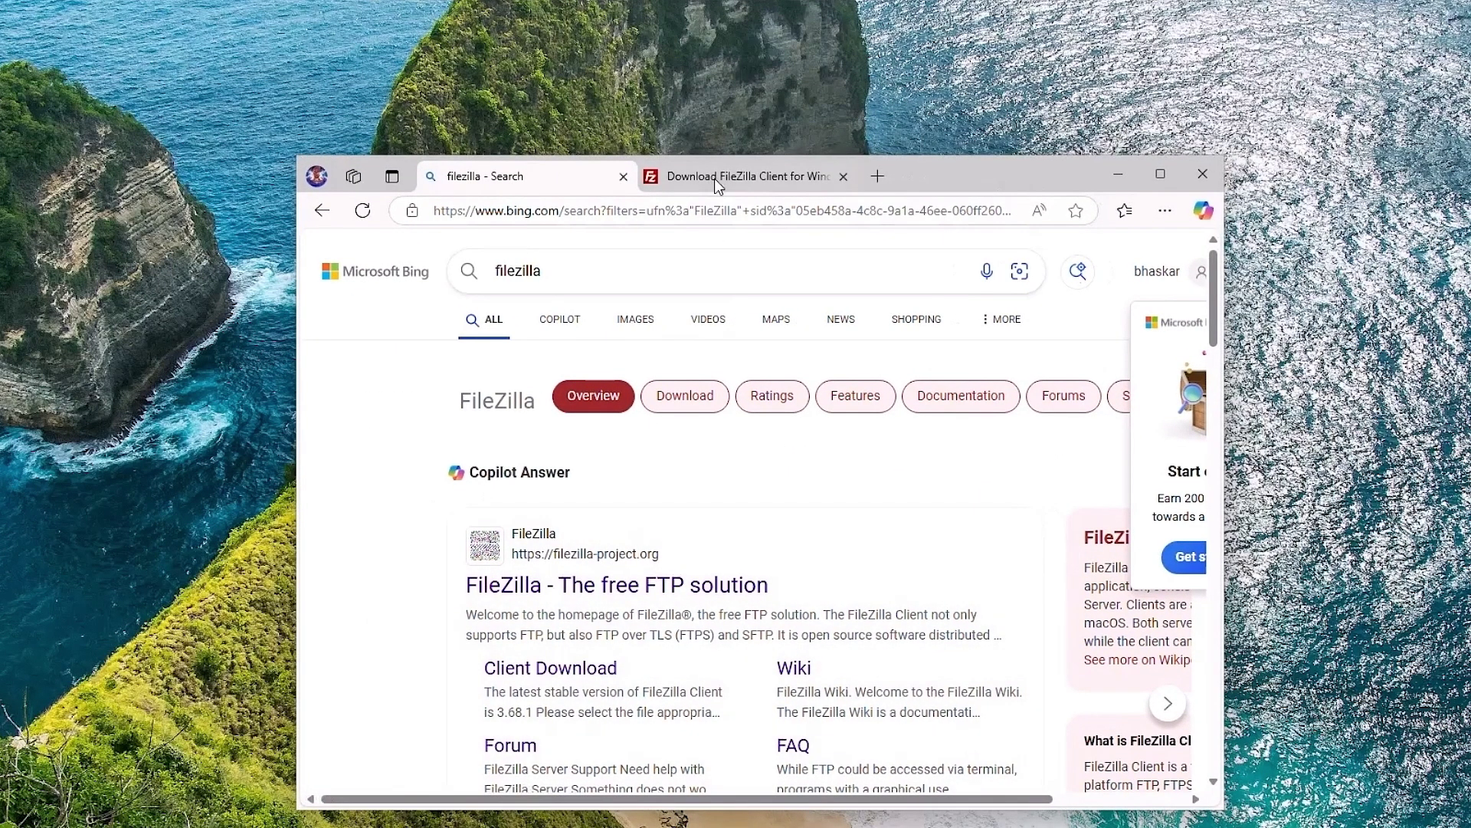
# Show the FileZilla Client download tab, then minimize Edge to the desktop.
pyautogui.hotkey('ctrl', 'Tab')
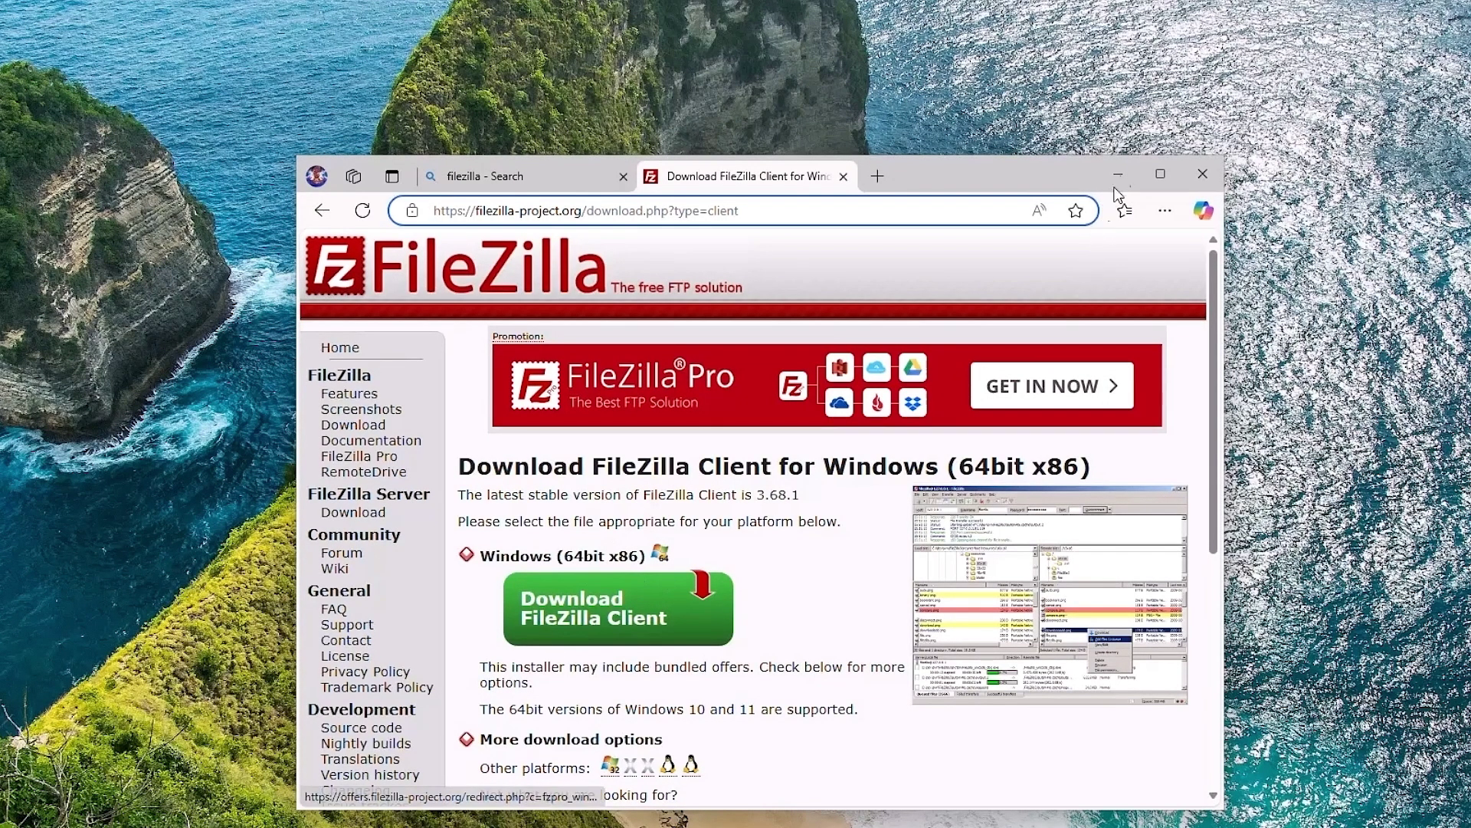
pyautogui.click(1073, 529)
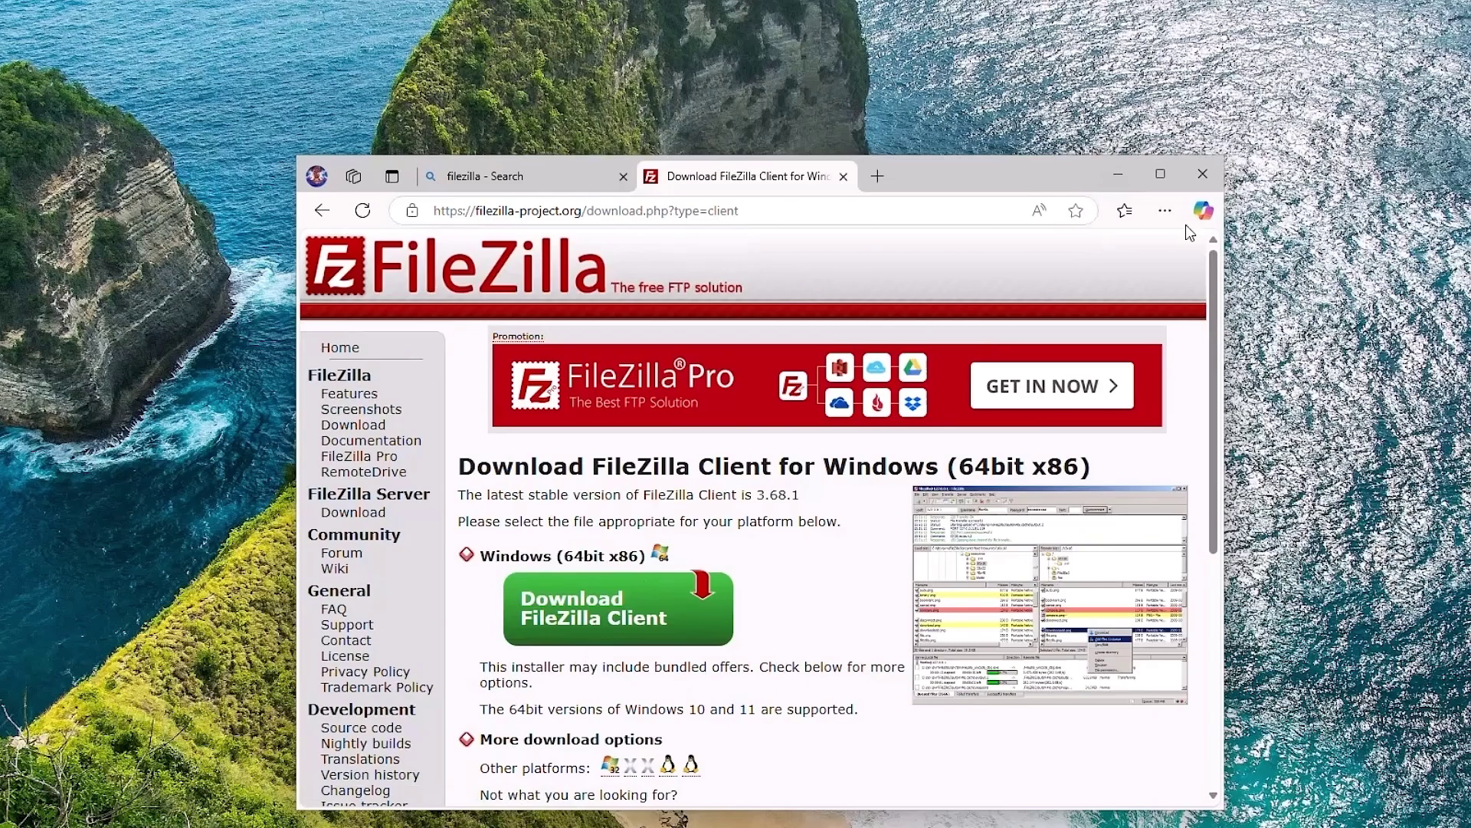
pyautogui.click(1118, 174)
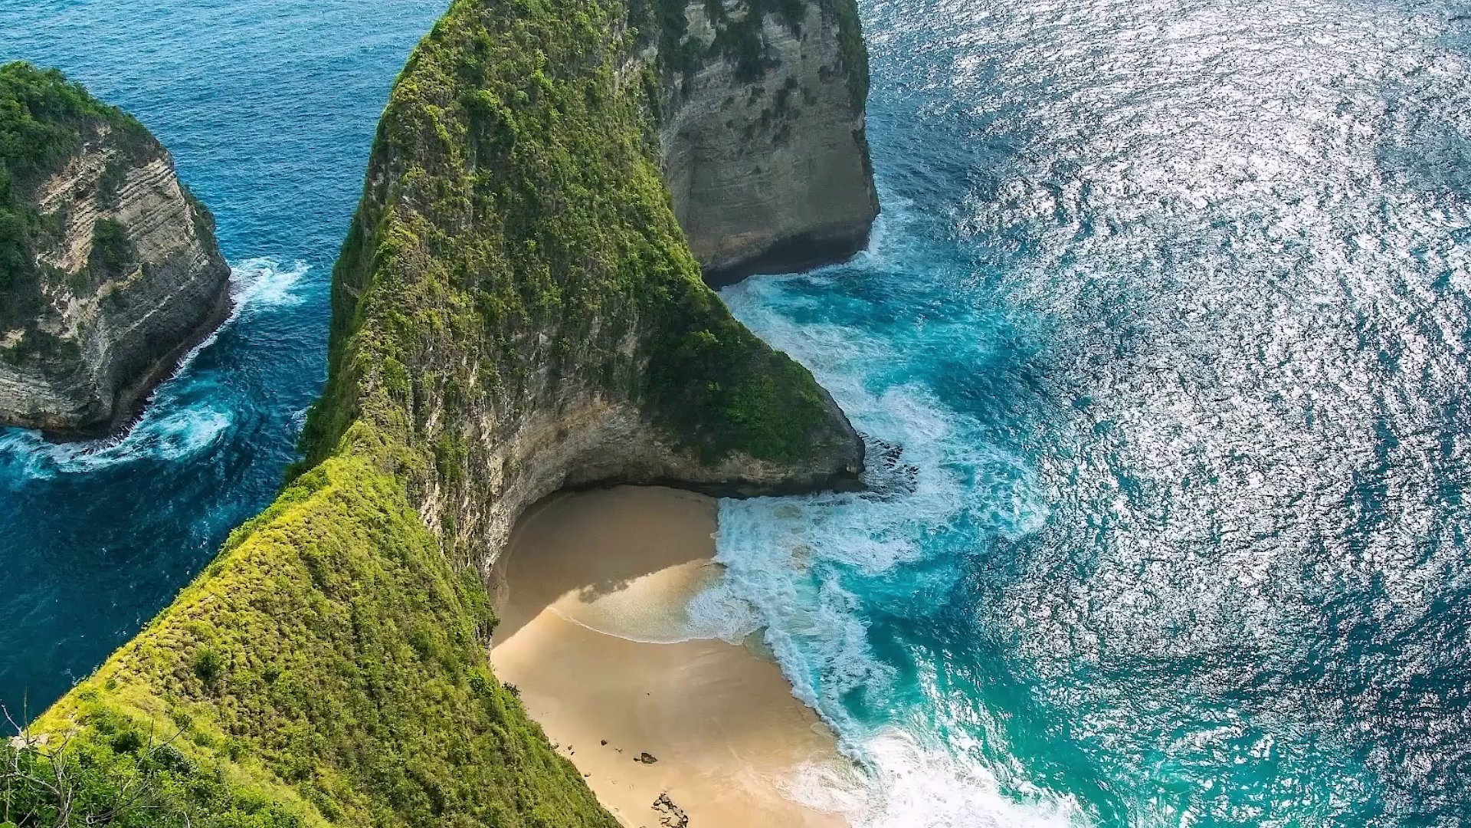
pyautogui.press('super')
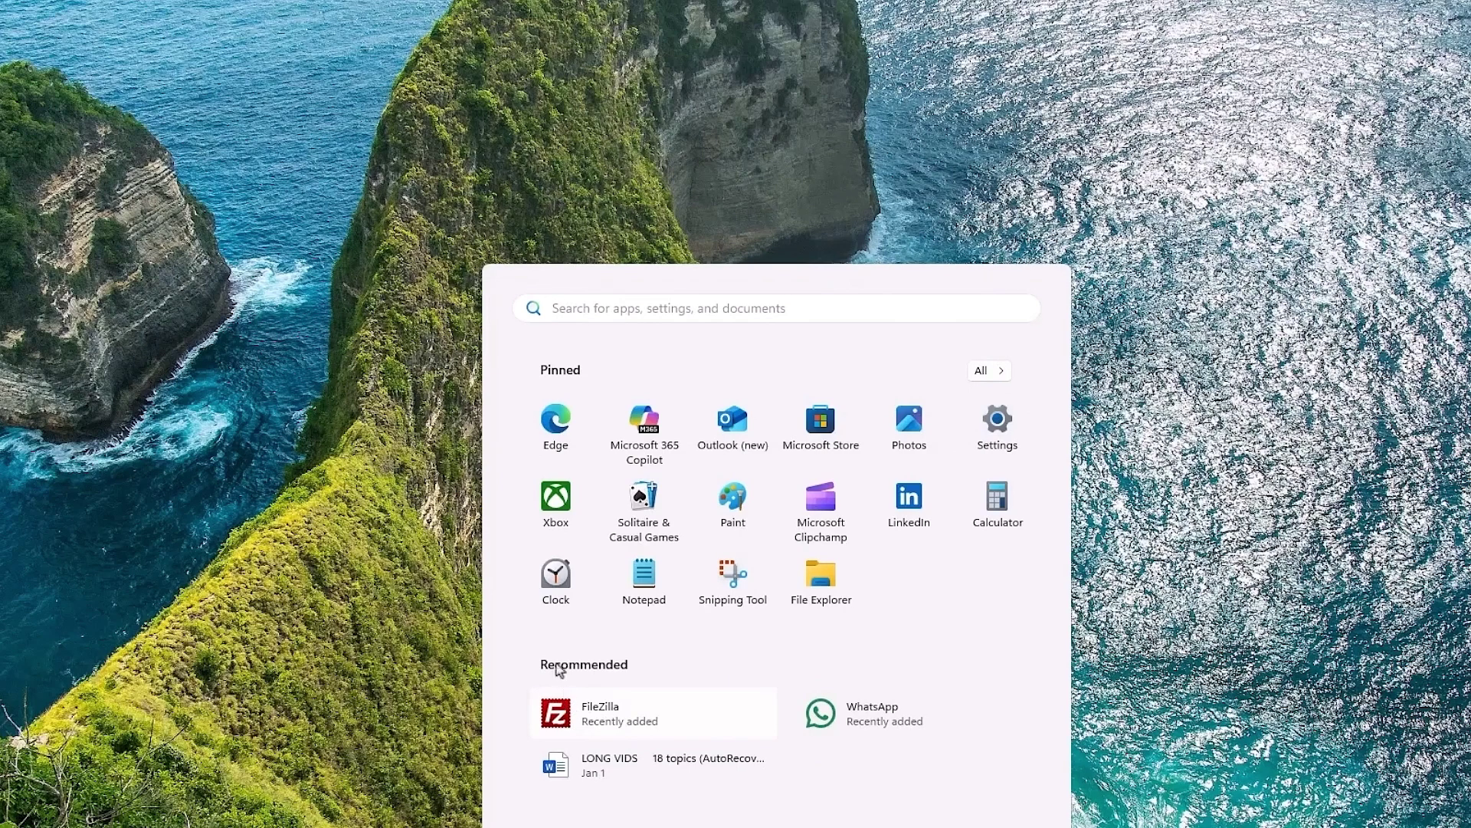
# Quickconnect FileZilla to the pasted host as FTPuser on port 21, accepting the insecure-FTP warning.
pyautogui.click(577, 720)
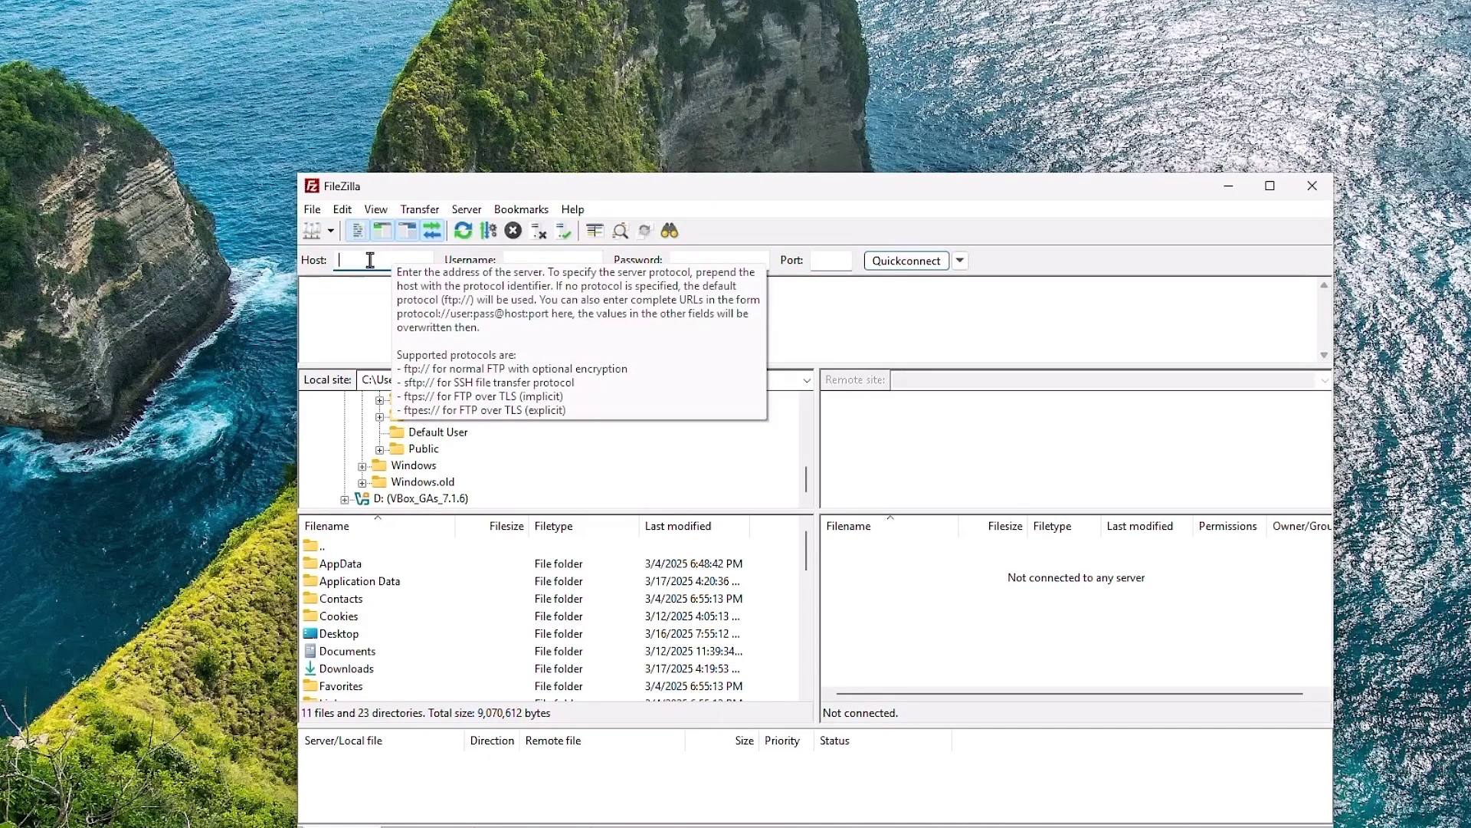
pyautogui.hotkey('ctrl', 'v')
pyautogui.click(549, 260)
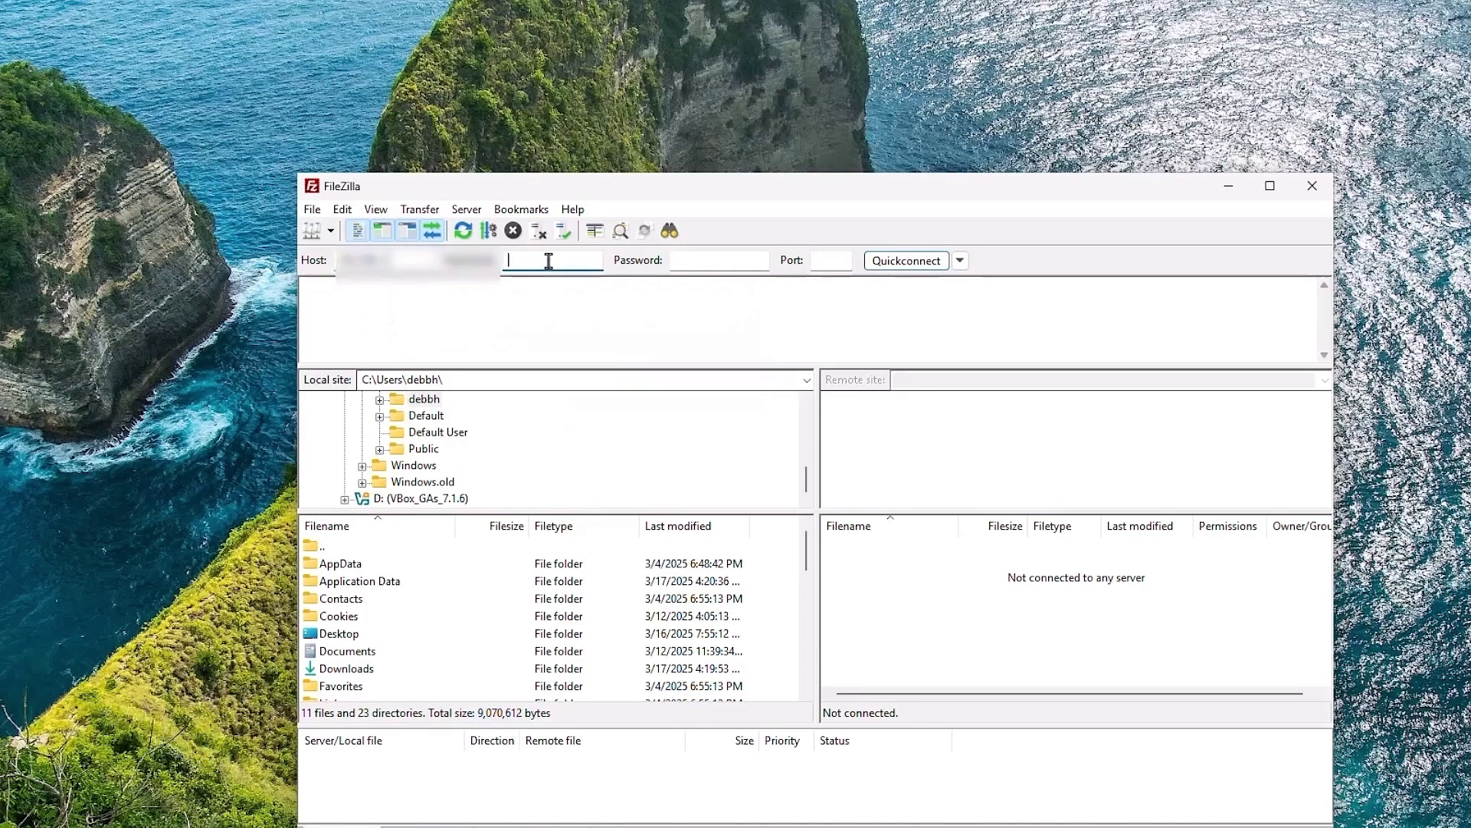
pyautogui.write('FTPuser')
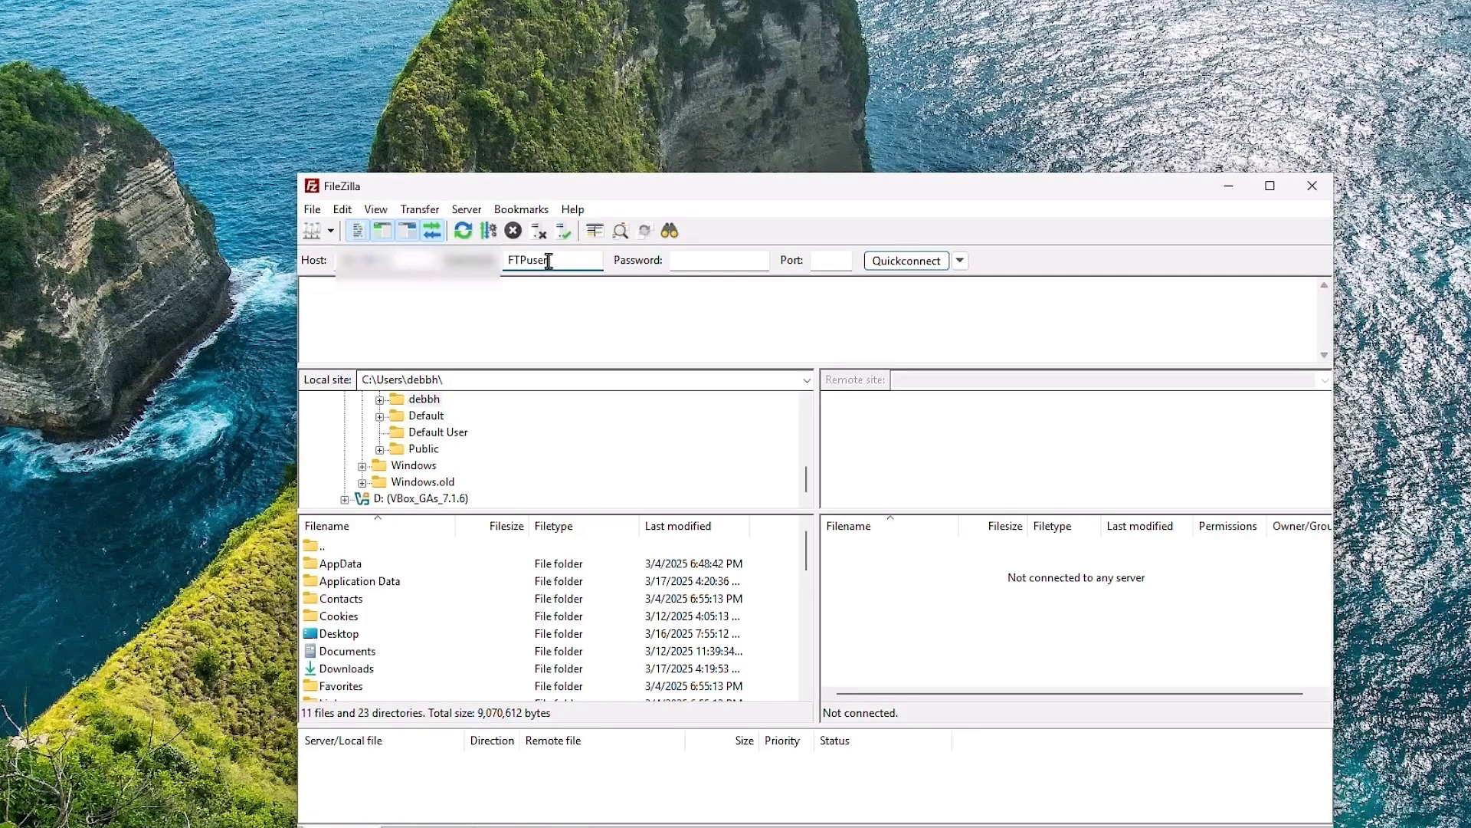
pyautogui.click(679, 258)
pyautogui.write('••••••••••')
pyautogui.click(817, 260)
pyautogui.write('21')
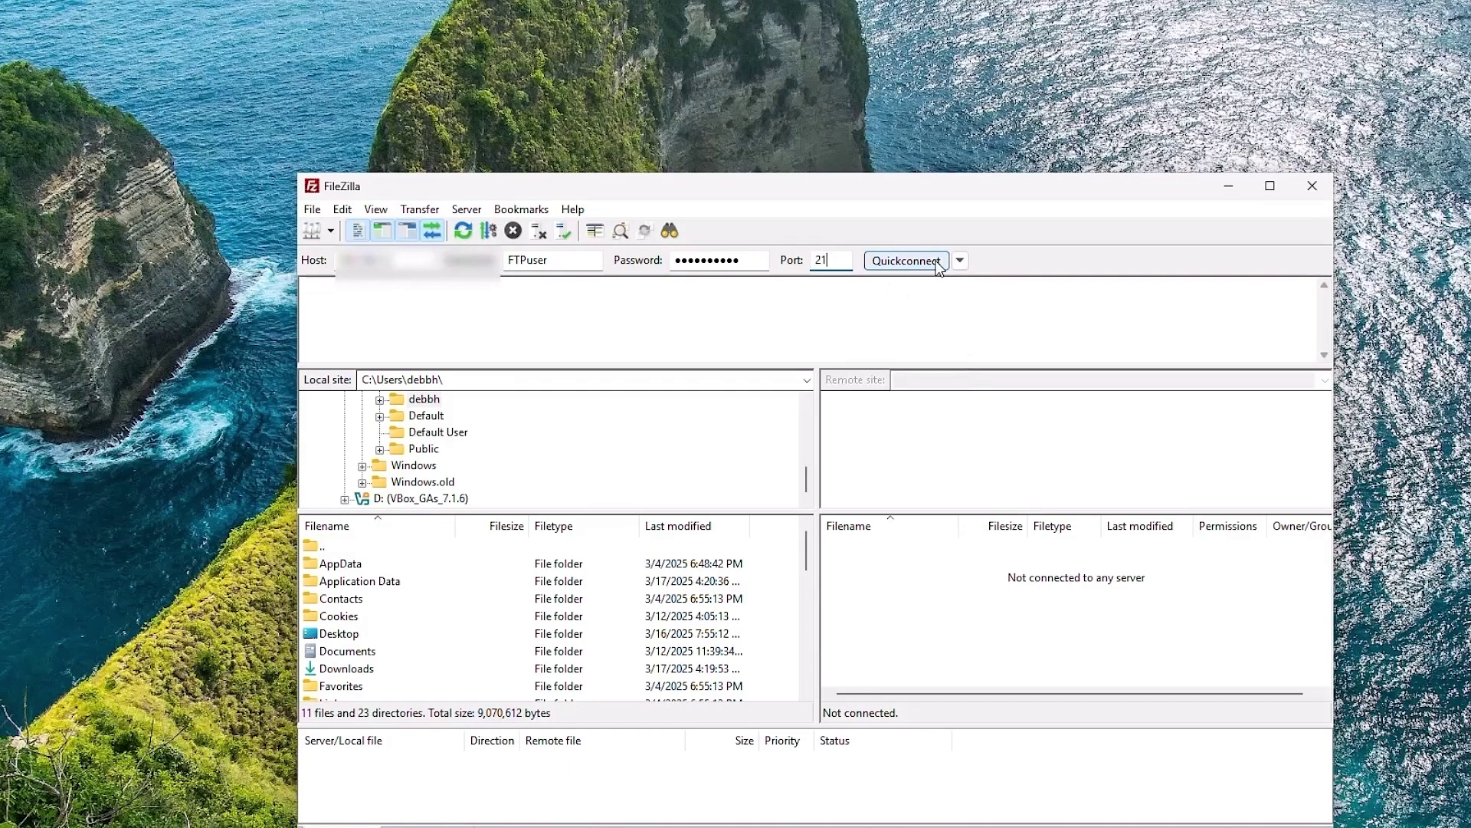
pyautogui.click(912, 264)
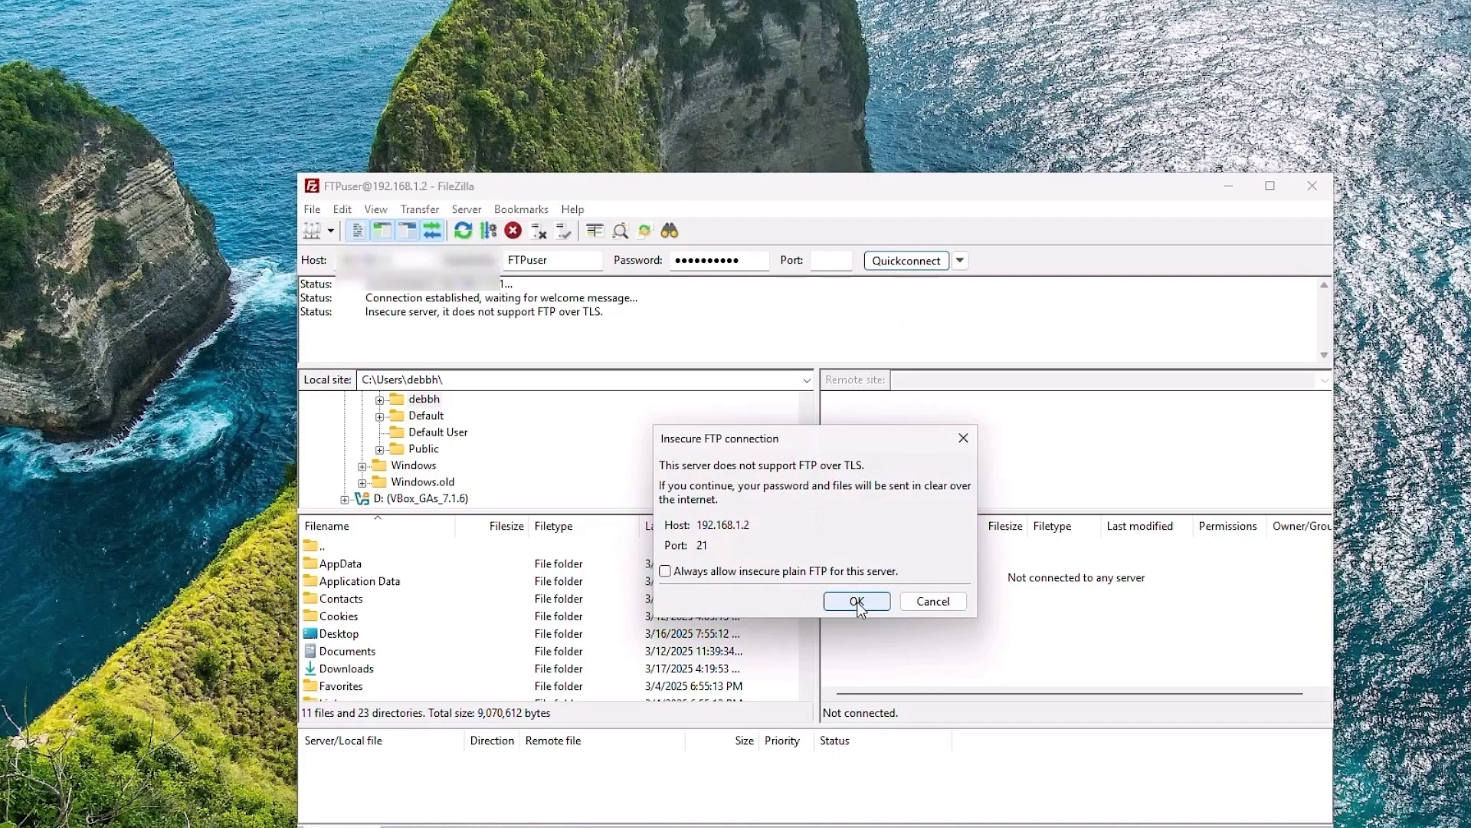
pyautogui.click(853, 602)
# Drag the first MP4 video from the server onto the desktop to download it.
pyautogui.click(1236, 674)
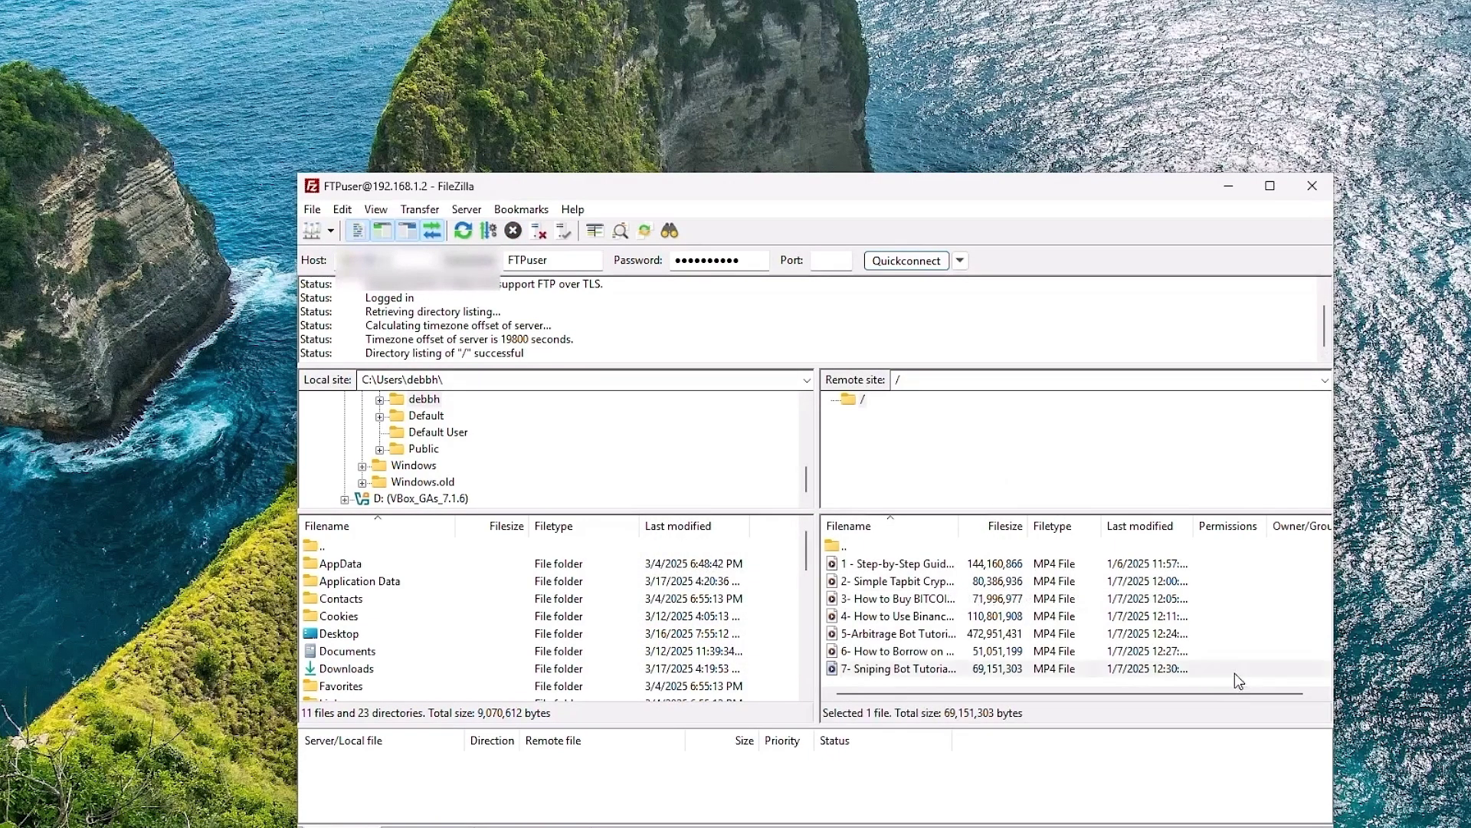
pyautogui.click(941, 571)
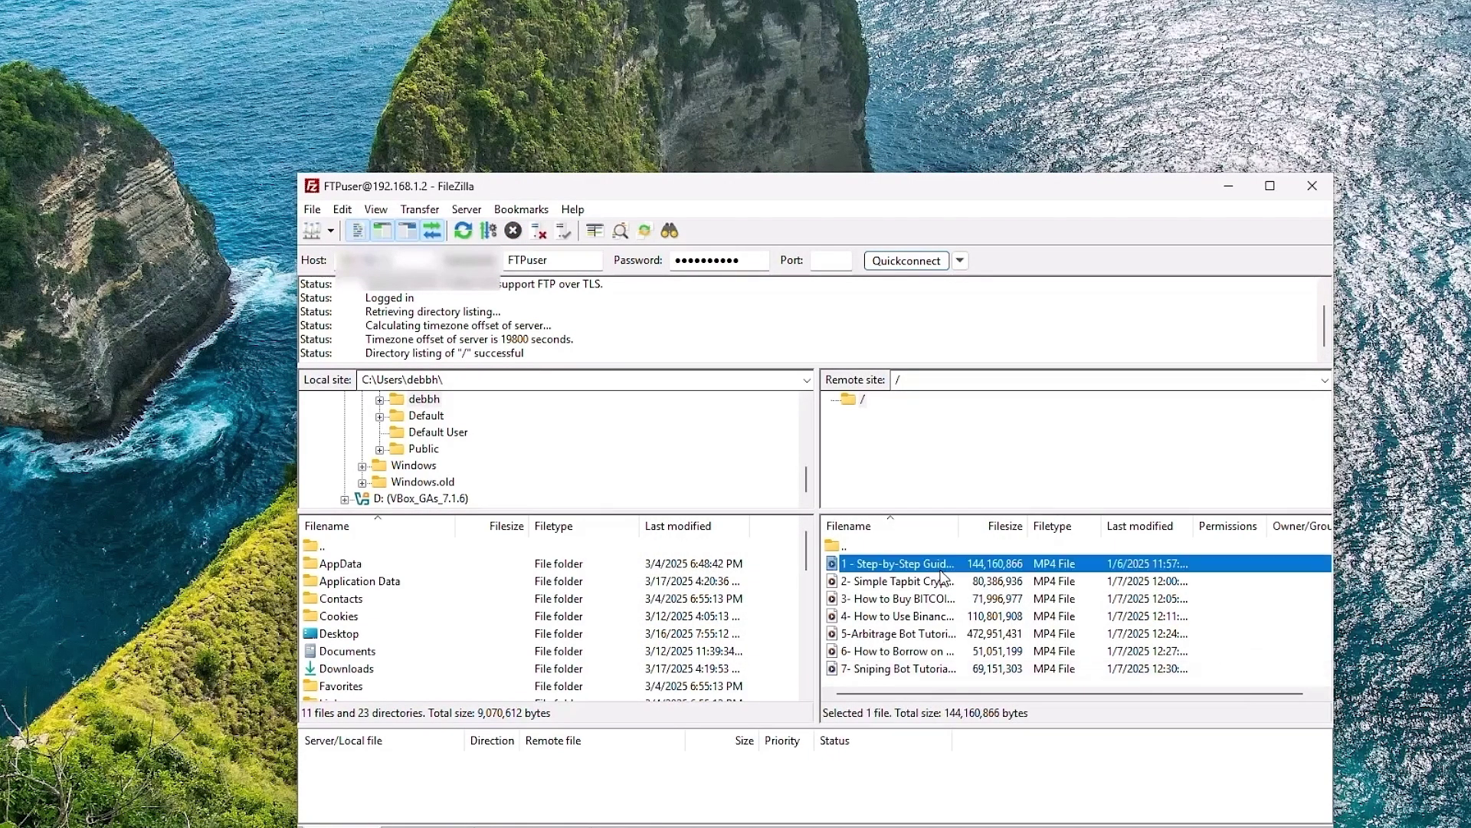
pyautogui.moveTo(1104, 559); pyautogui.dragTo(1166, 586)
pyautogui.moveTo(1383, 591); pyautogui.dragTo(1387, 602)
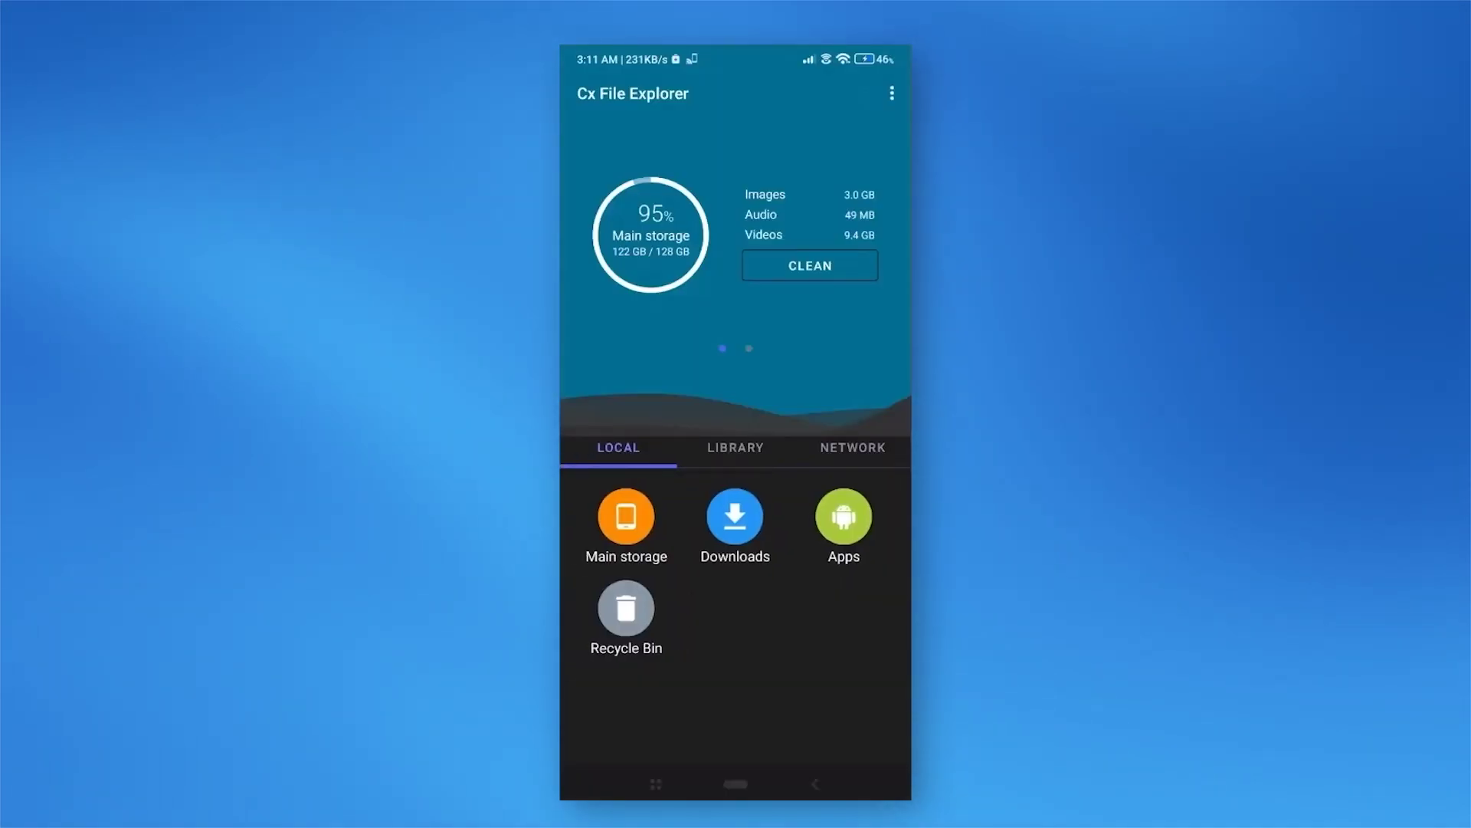
# Start a new remote FTP location from Cx File Explorer's Network section.
pyautogui.click(853, 448)
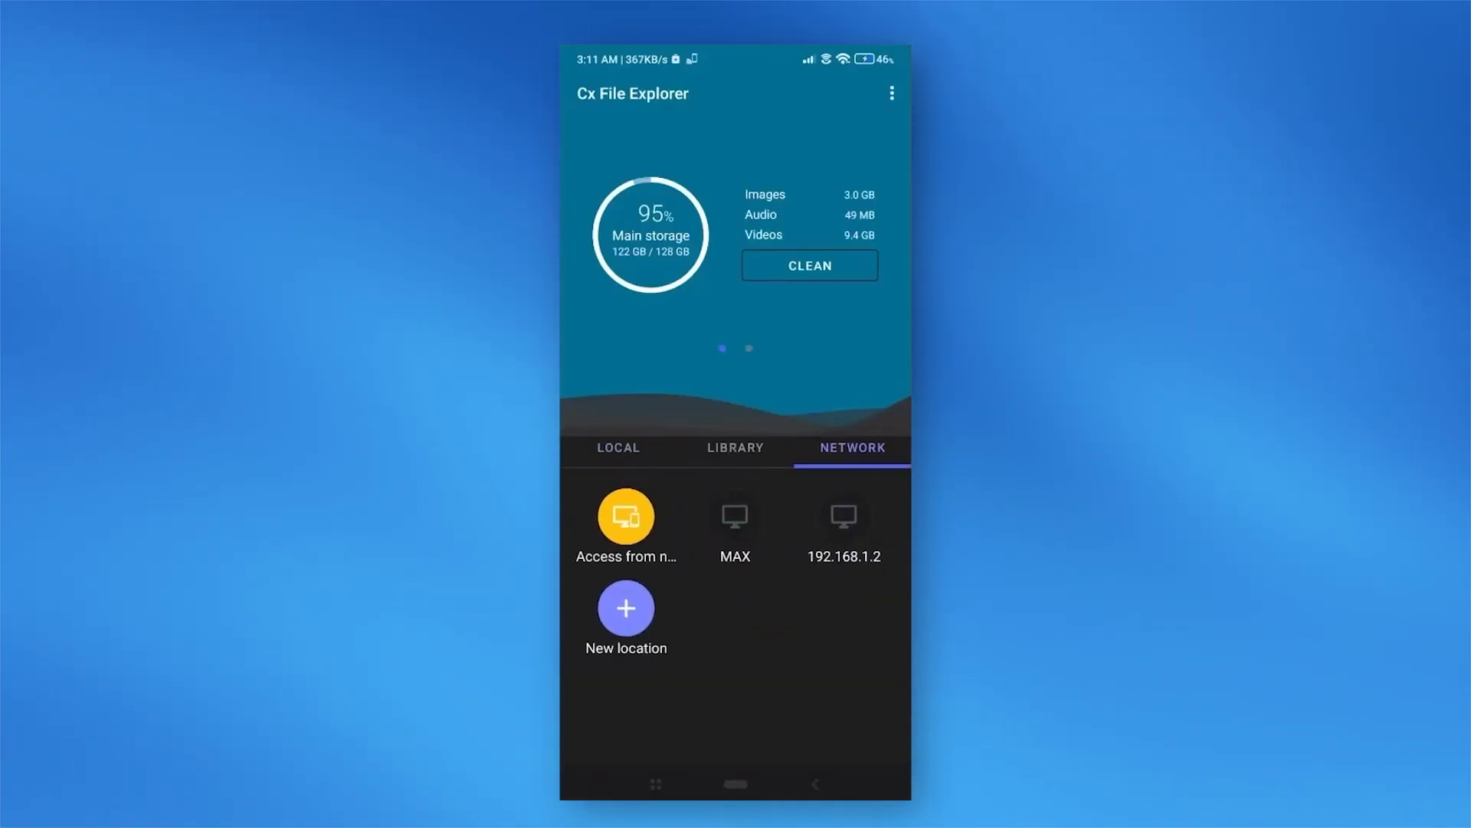
pyautogui.click(626, 608)
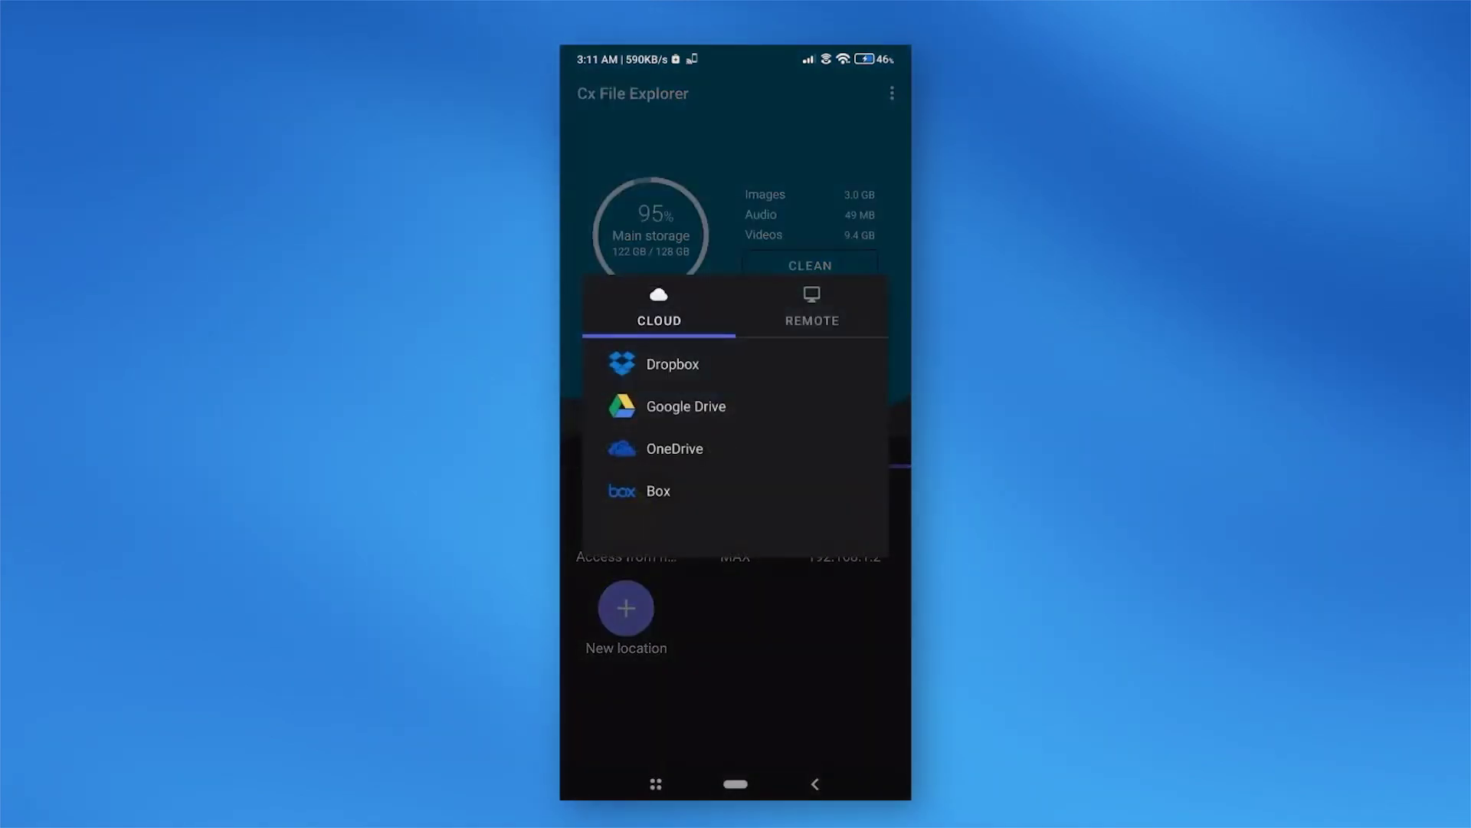
pyautogui.click(812, 307)
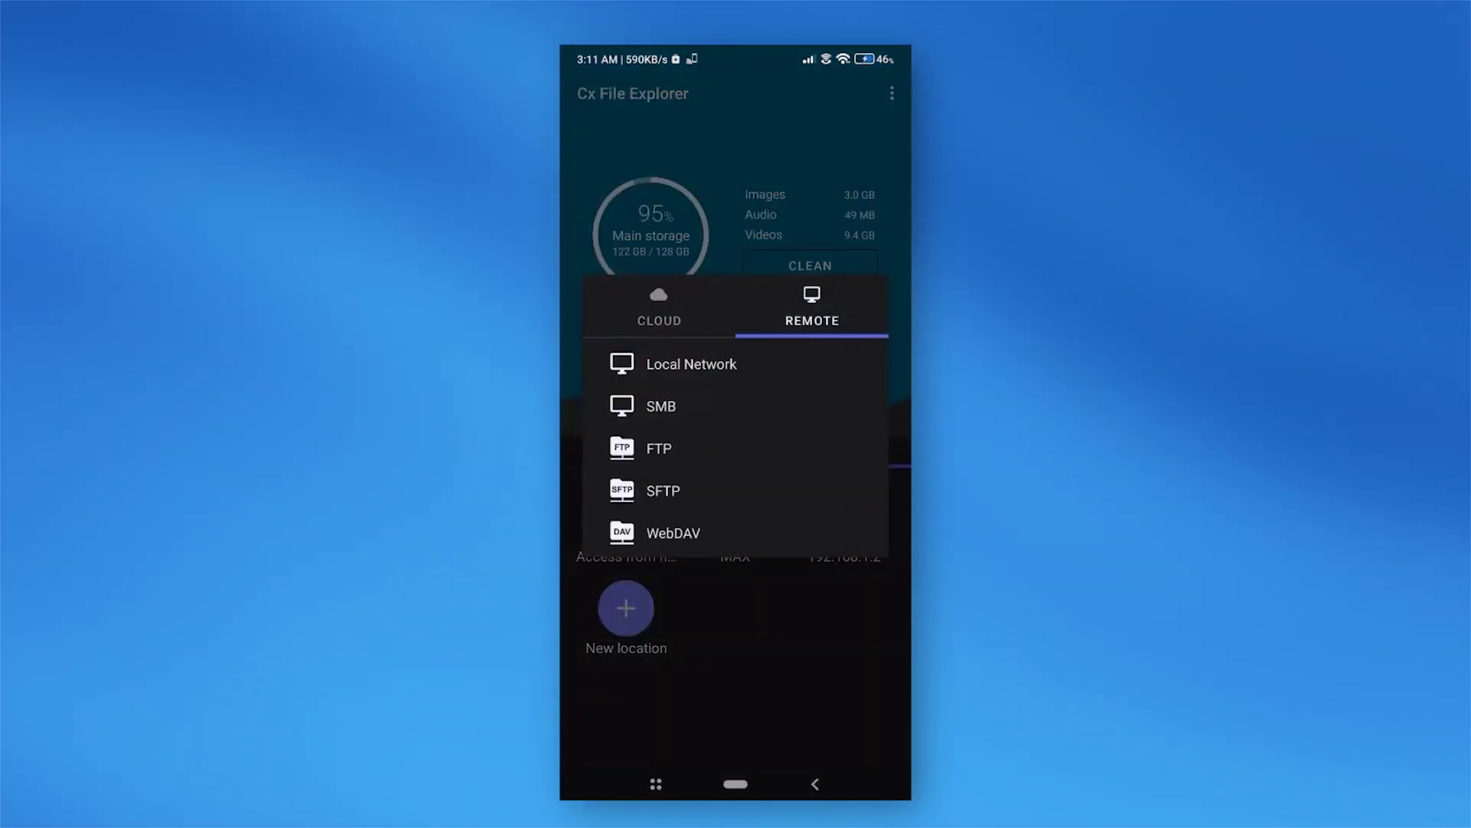
pyautogui.click(658, 448)
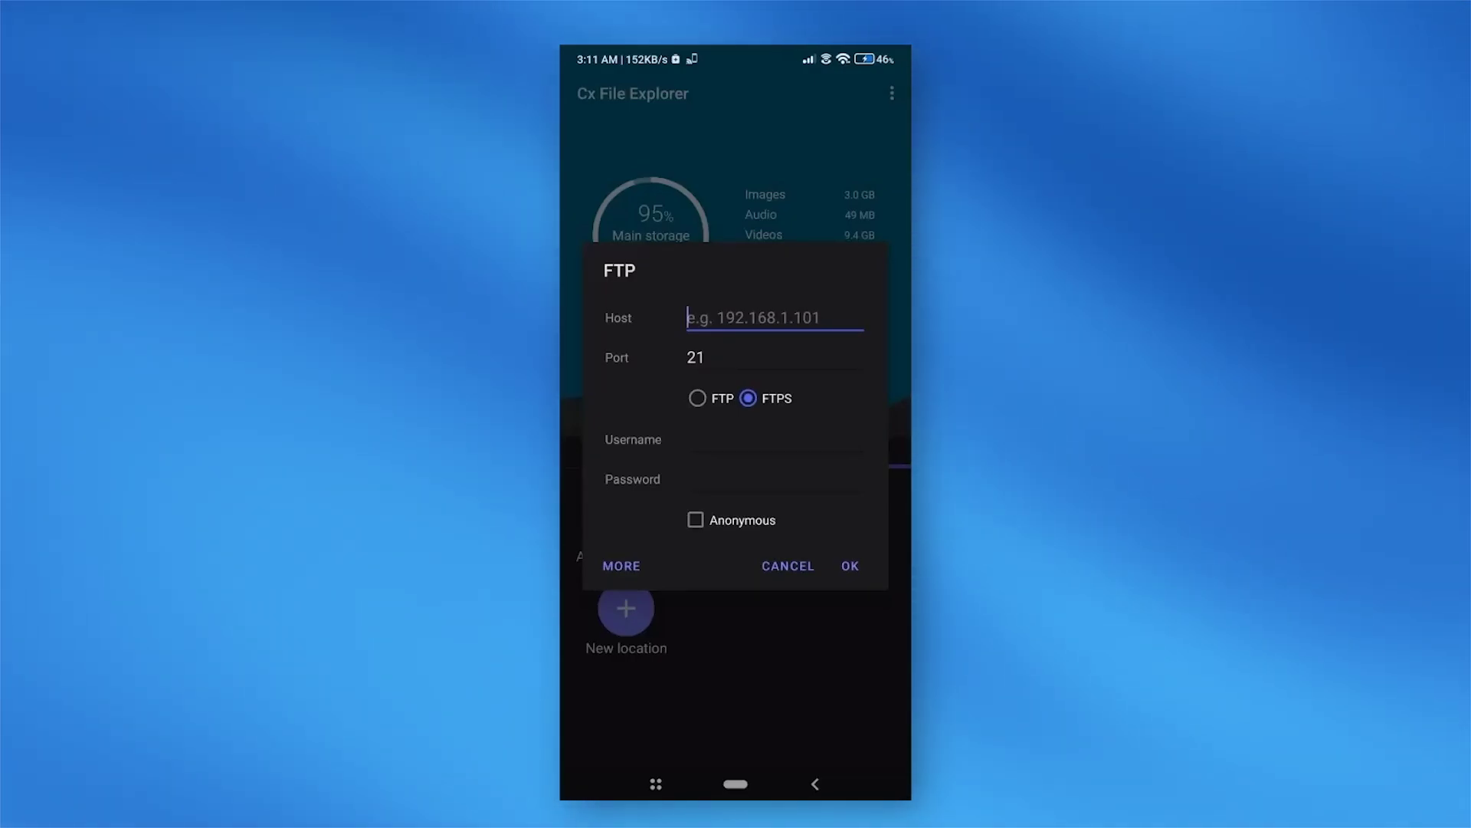
# Go through the port 21, username and password fields and choose plain FTP instead of FTPS.
pyautogui.click(699, 357)
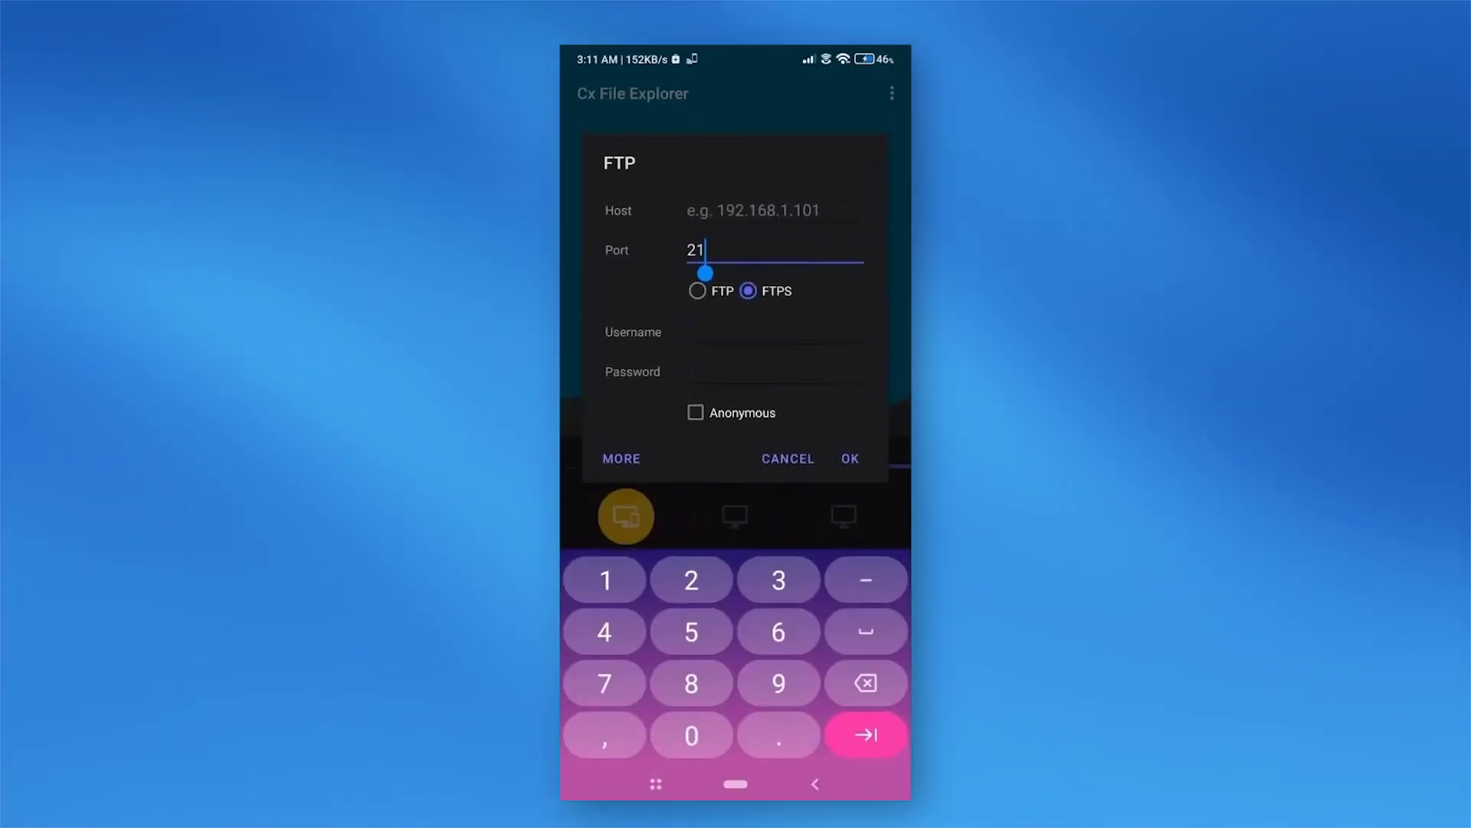
pyautogui.click(774, 332)
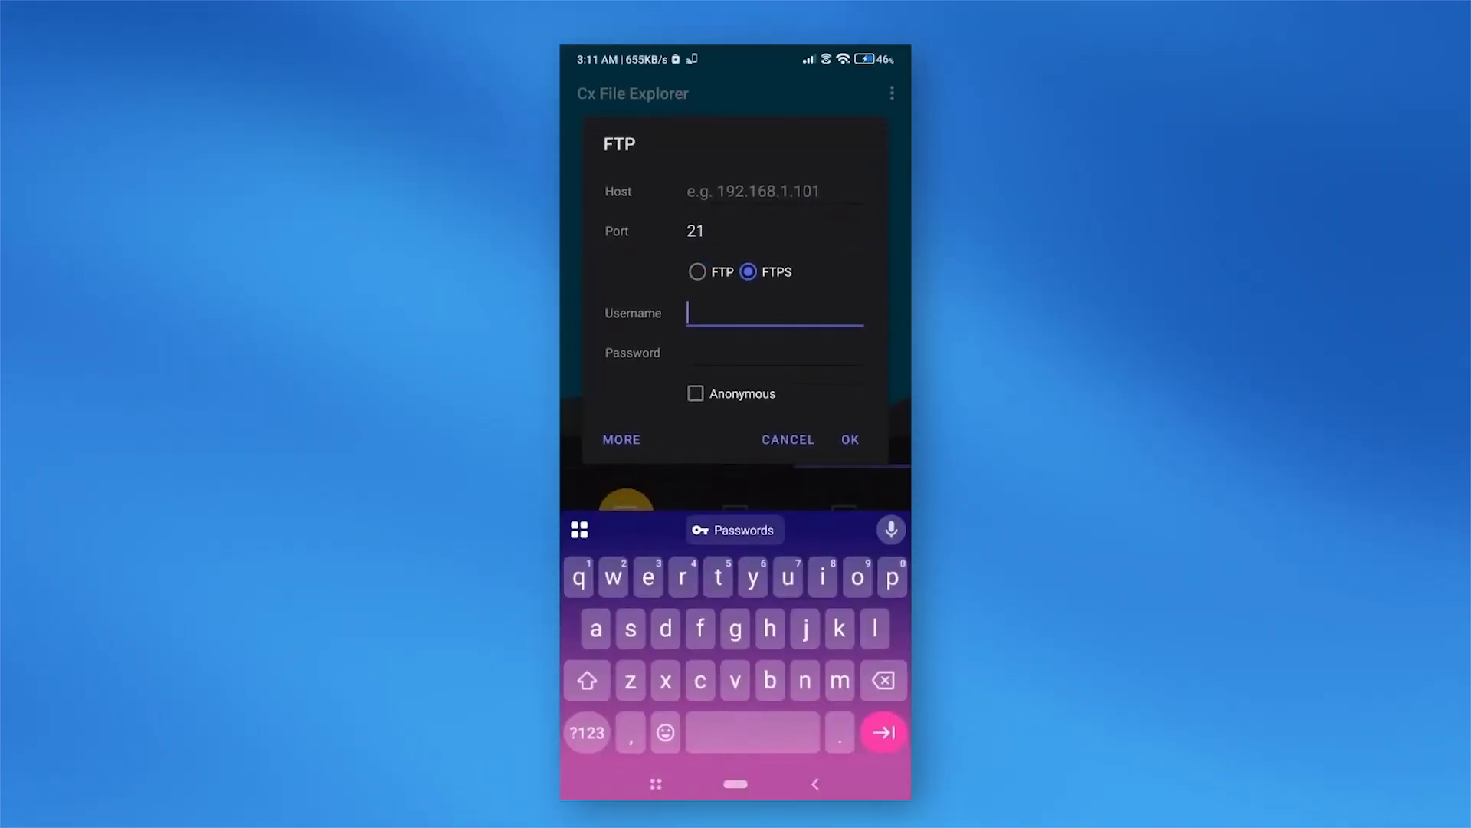
pyautogui.click(774, 353)
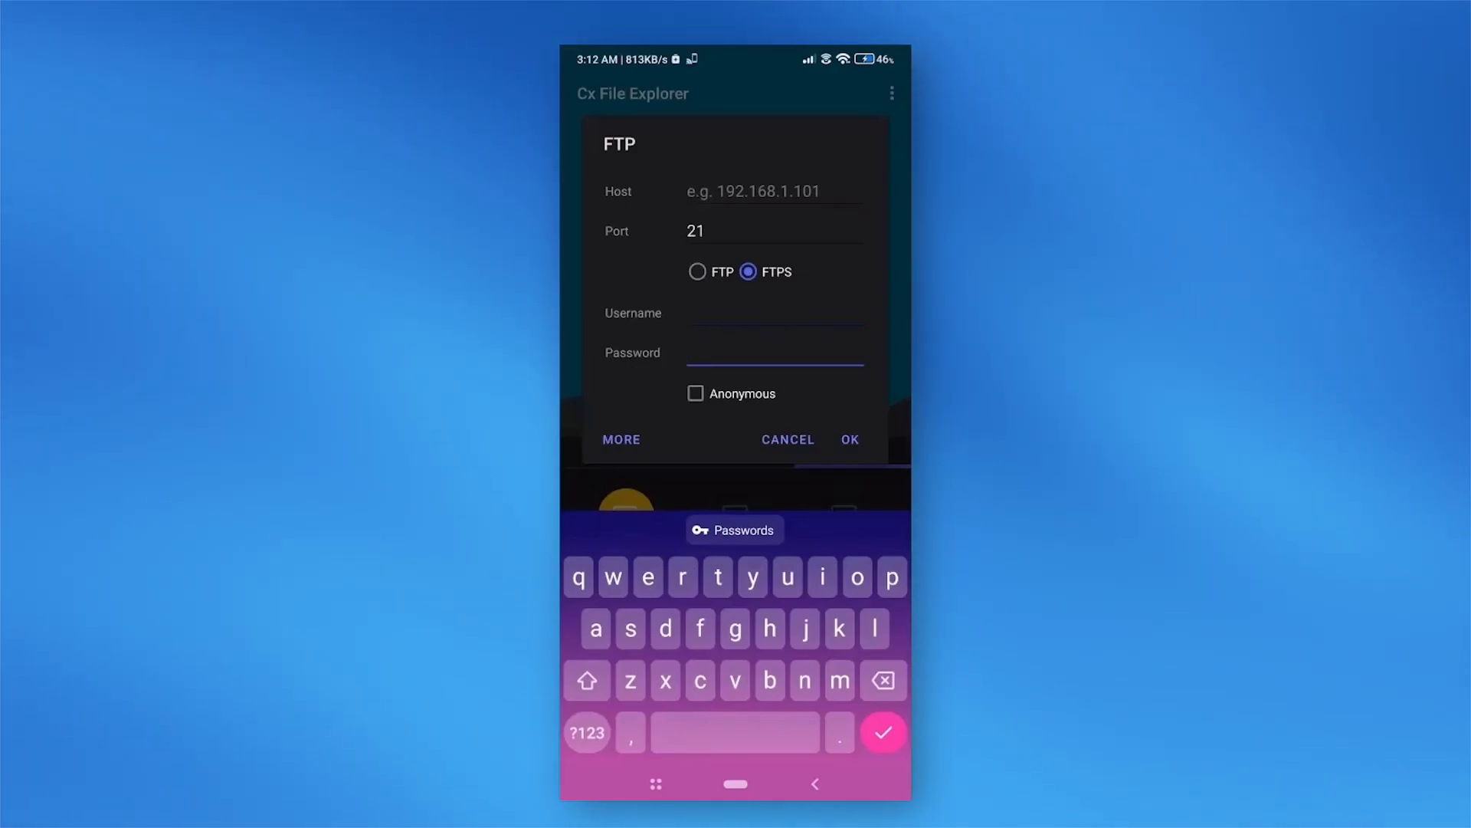
pyautogui.click(697, 272)
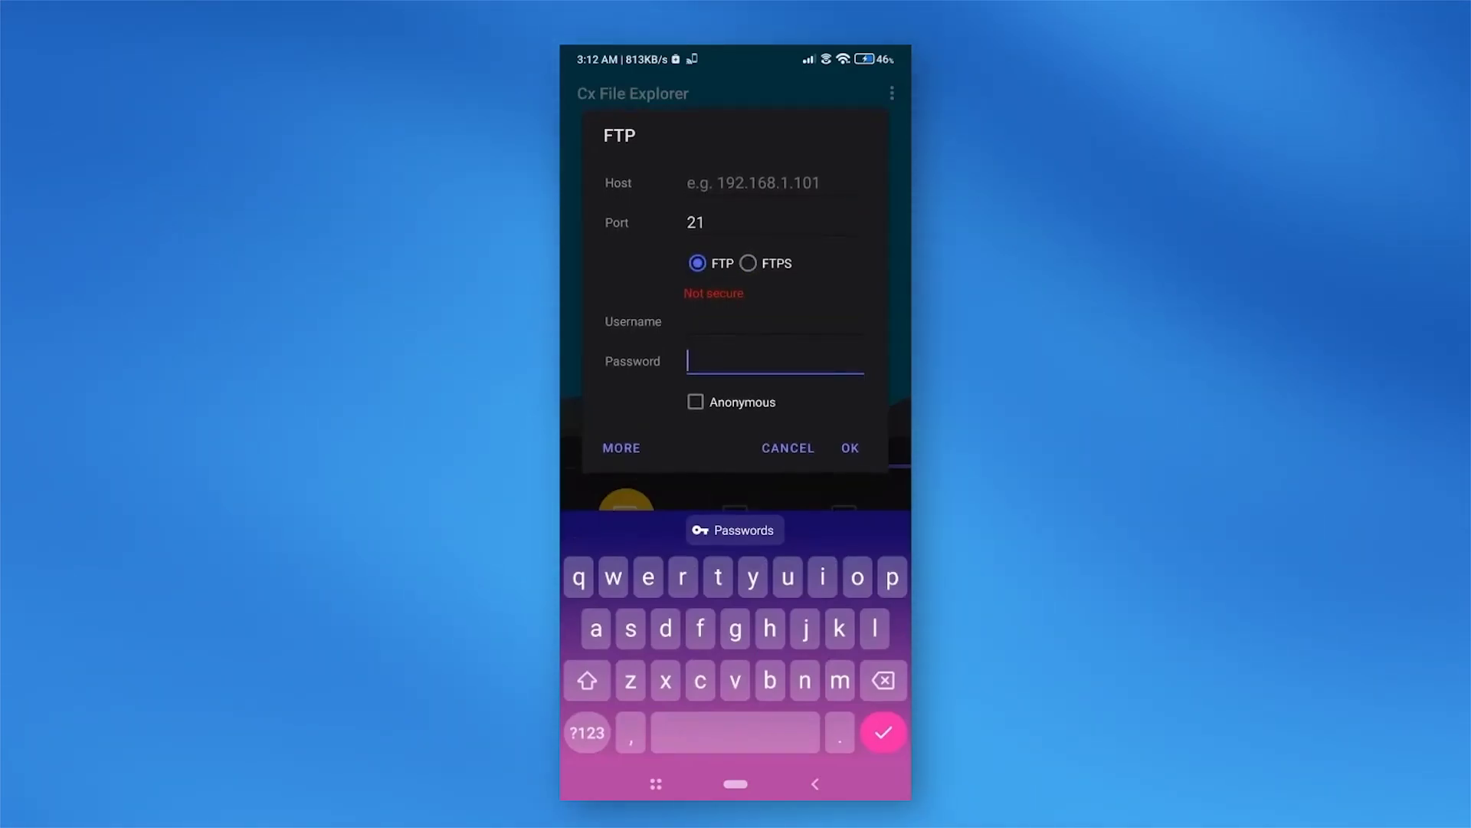